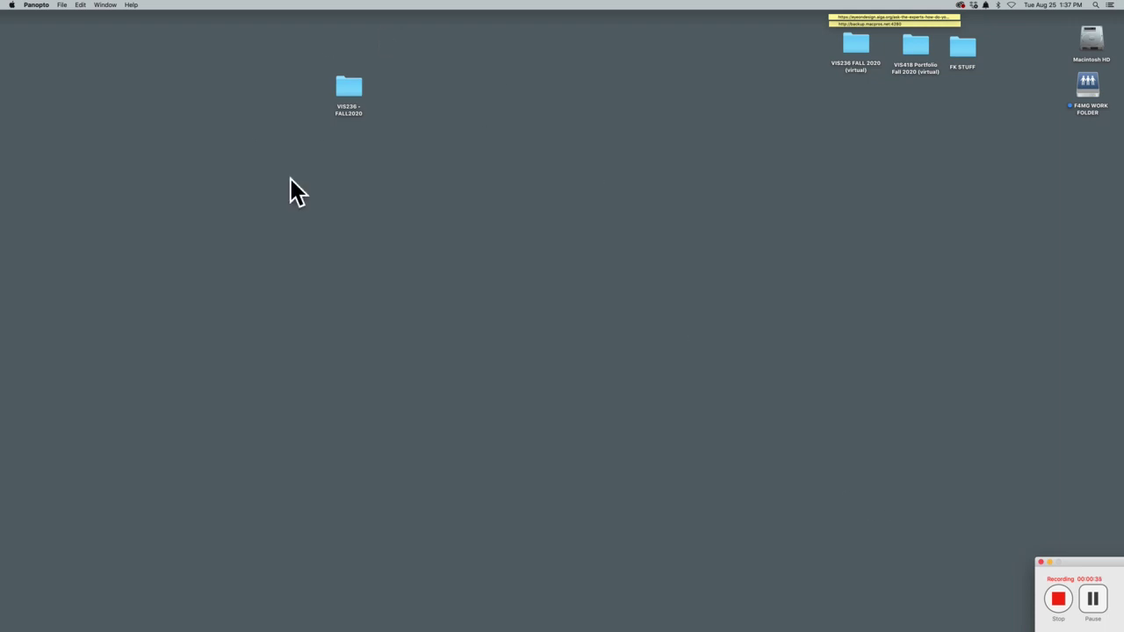
Open the VIS236 - FALL2020 desktop folder and briefly expand, then collapse, CLASS-01.
left_click(350, 90)
double_click(350, 91)
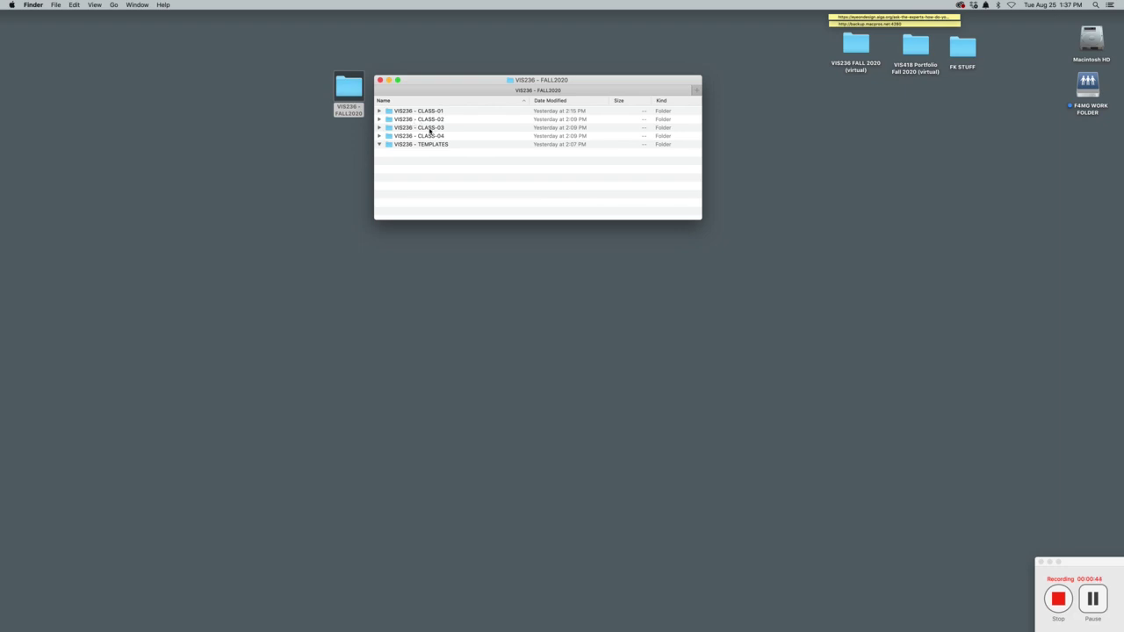
left_click(380, 111)
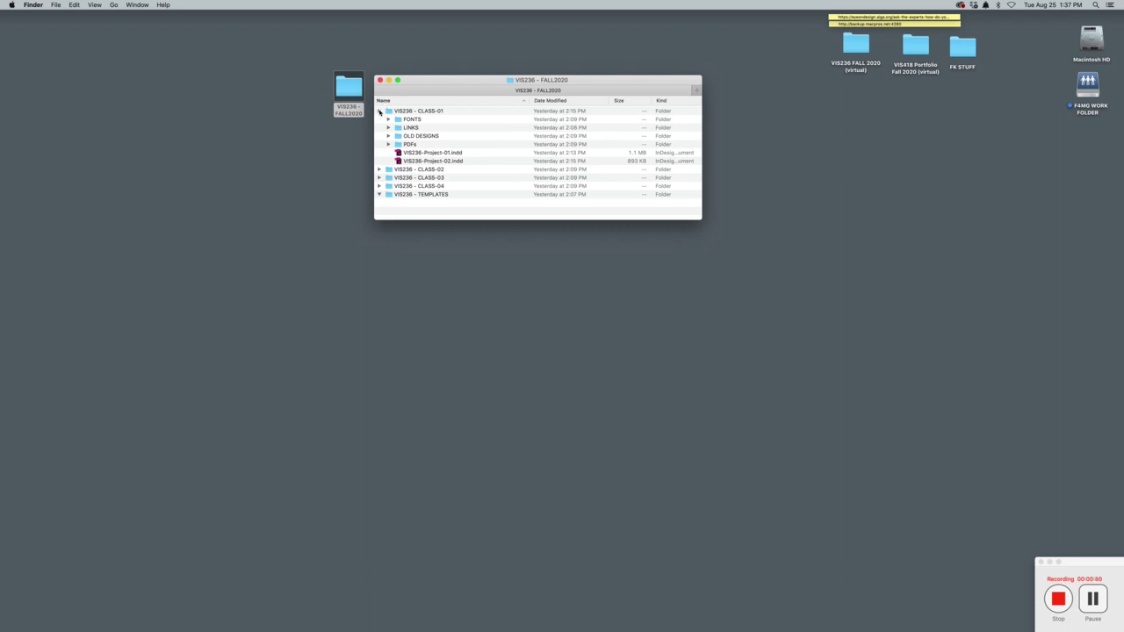
left_click(381, 111)
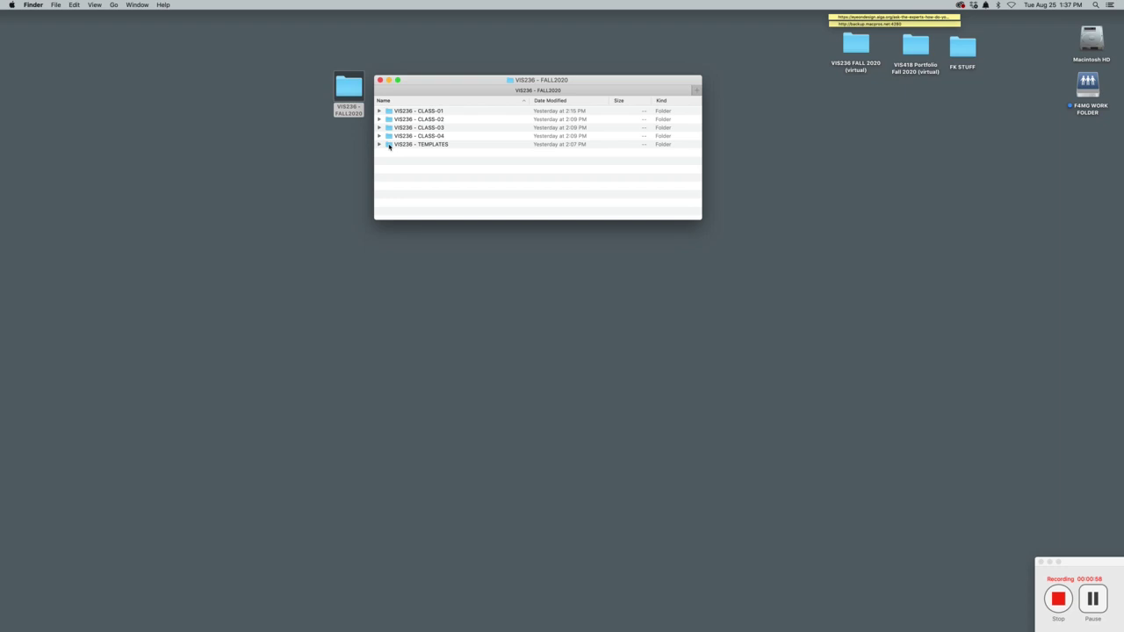
Show the empty VIS236 - TEMPLATES folder in its own Finder window.
double_click(390, 146)
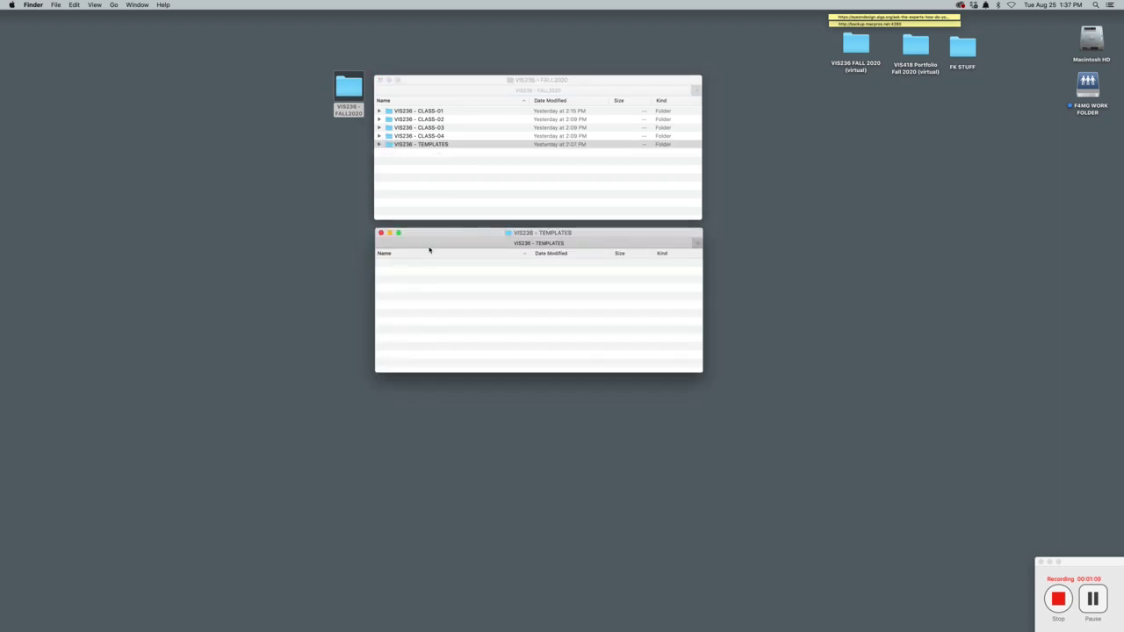
left_click(379, 145)
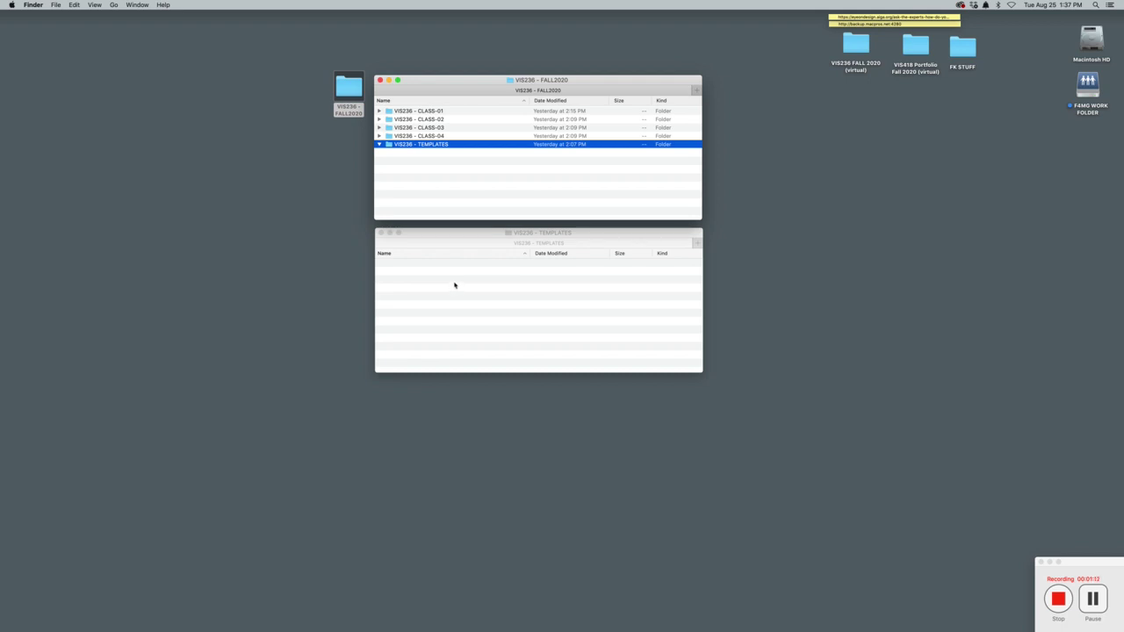
mouse_move(463, 627)
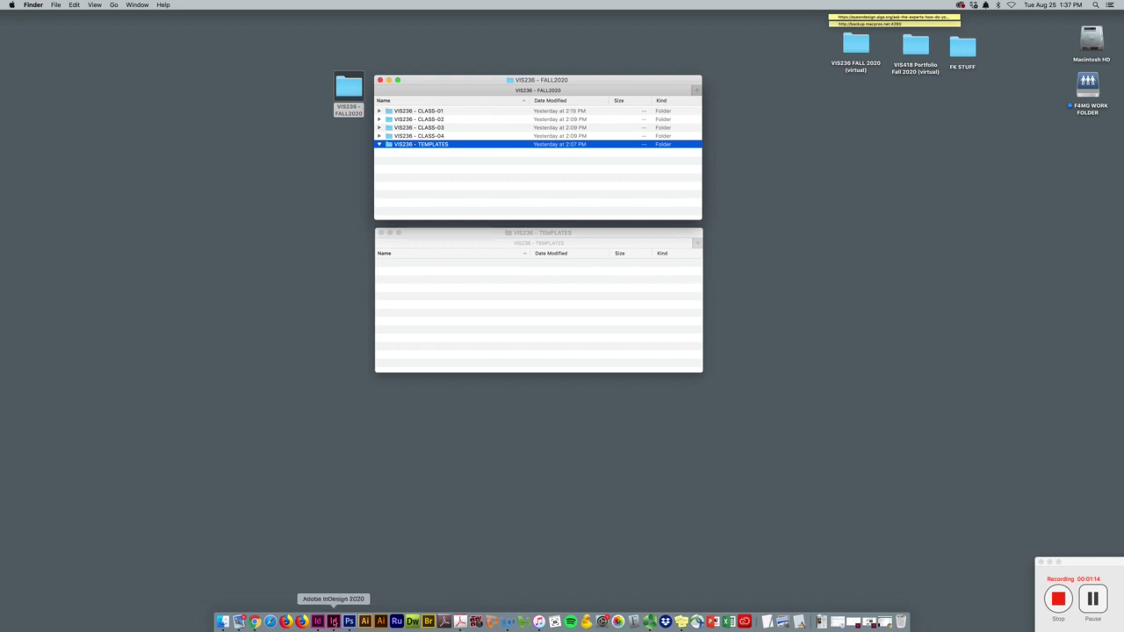
Launch InDesign and set up a new 8.5 × 11 in document in inches with Facing Pages off.
left_click(333, 622)
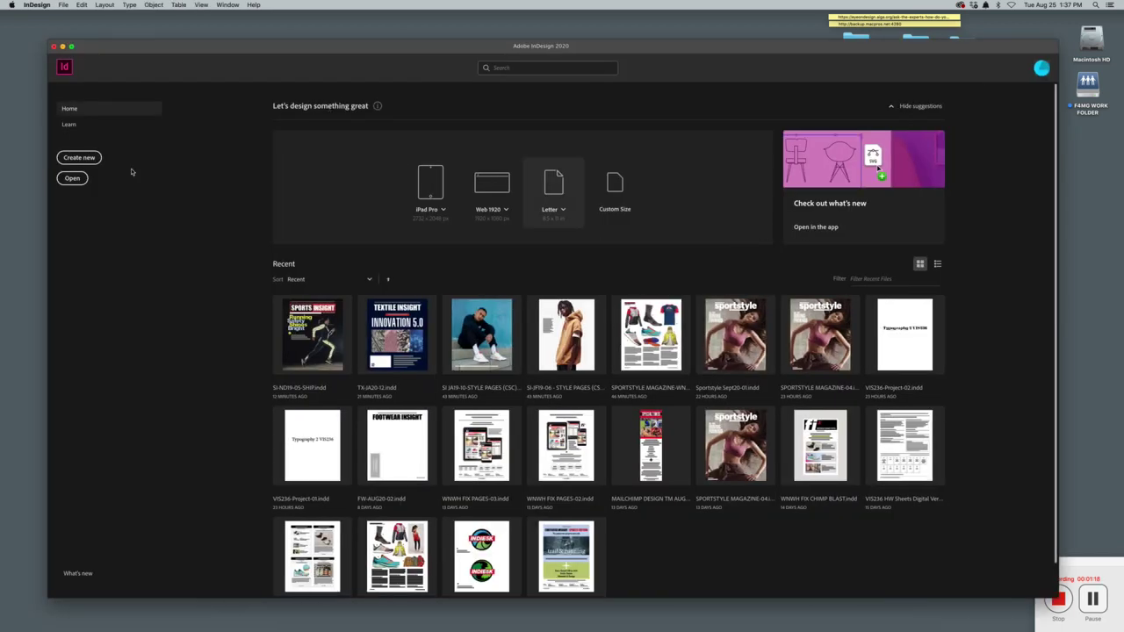
left_click(79, 158)
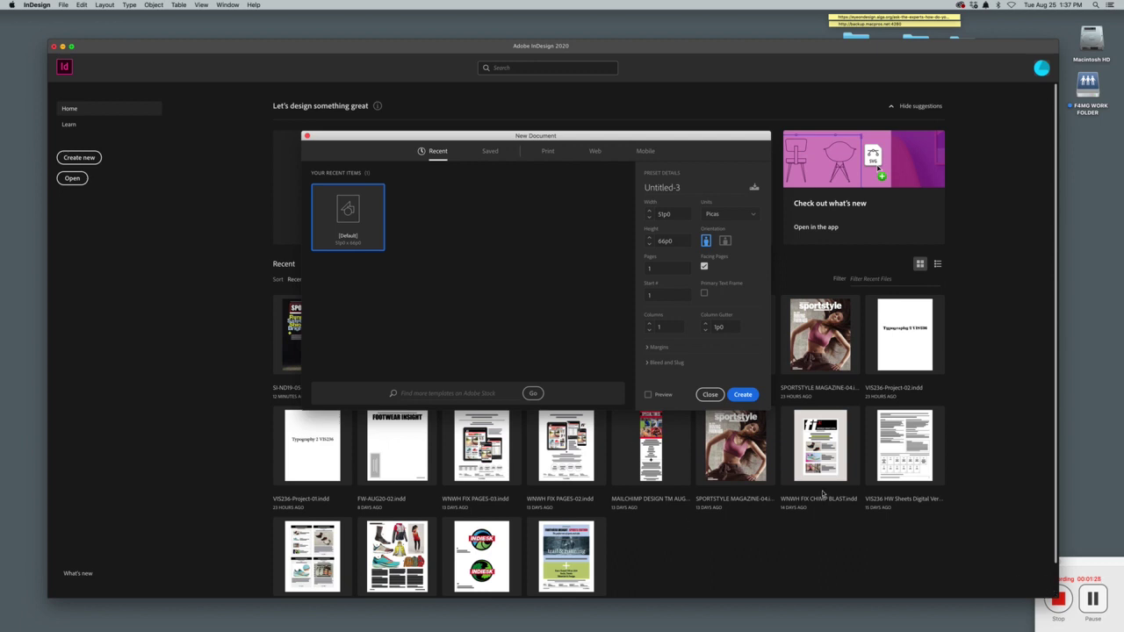
left_click_drag(602, 138, 660, 217)
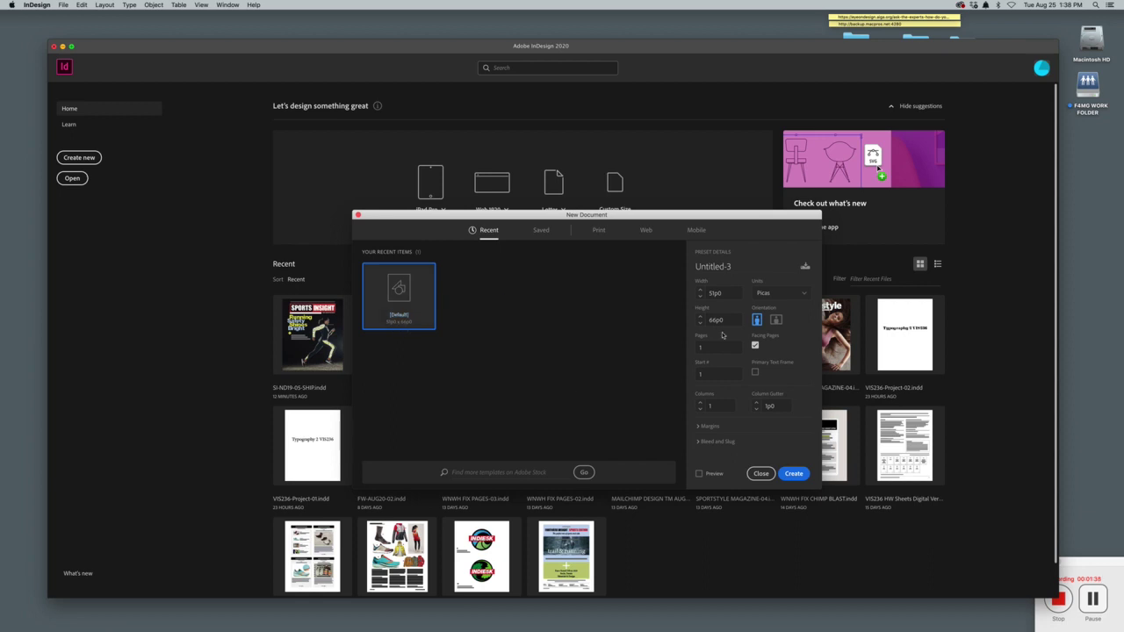
left_click(803, 295)
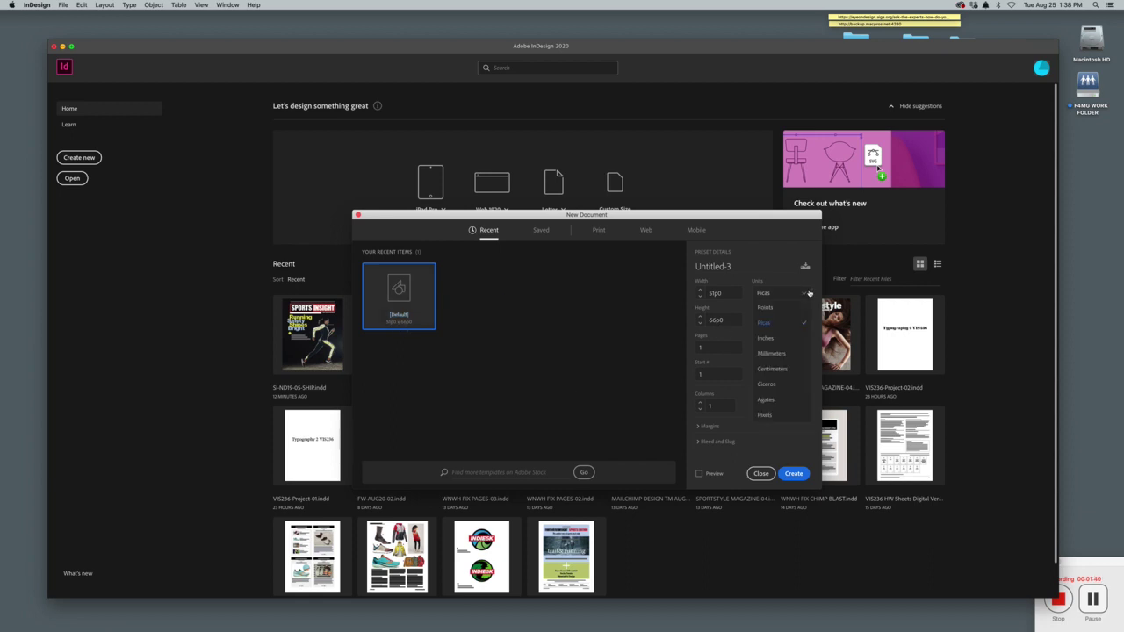
left_click(766, 339)
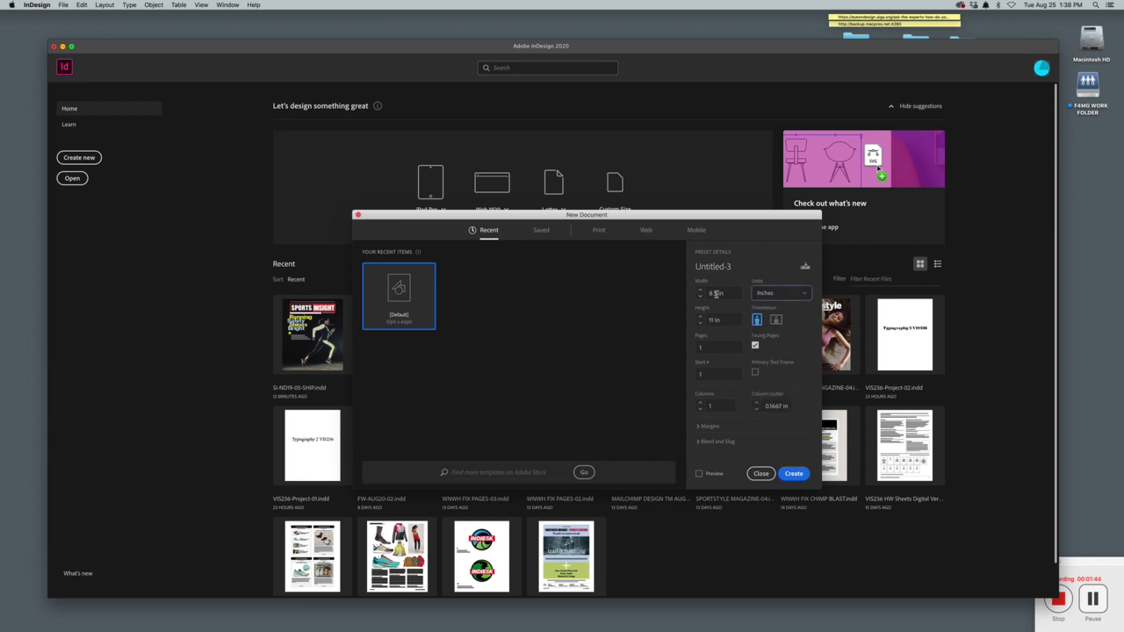
left_click(755, 346)
Create the blank document and place a 7.5 × 9 in rectangle frame on the page.
left_click(794, 474)
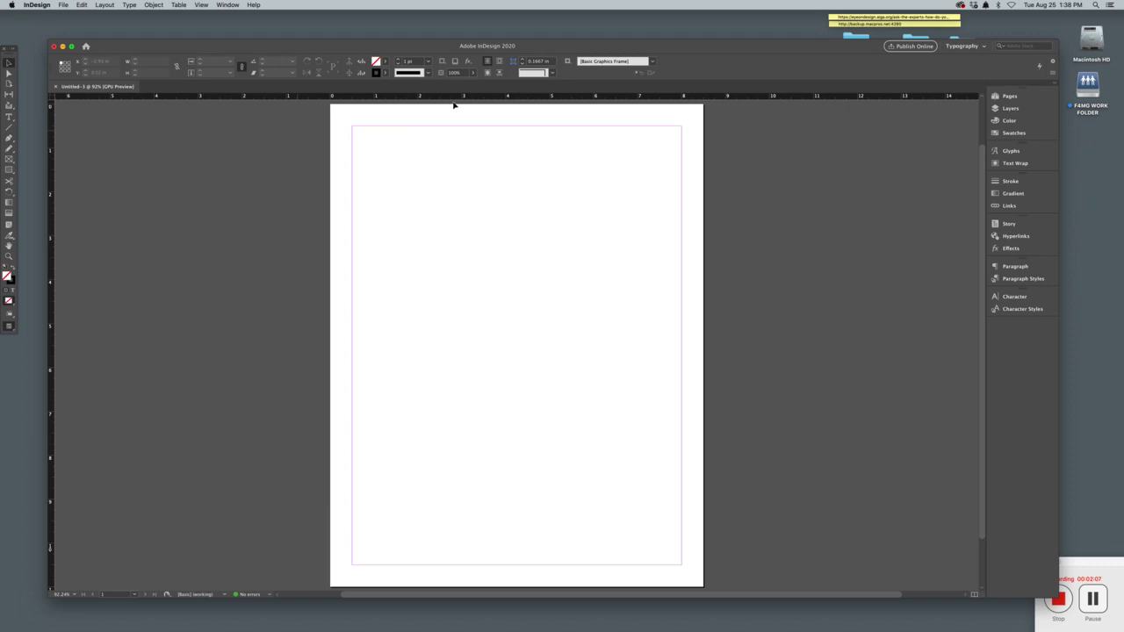
mouse_move(581, 51)
left_mouse_down()
mouse_move(556, 35)
mouse_move(586, 42)
left_mouse_up()
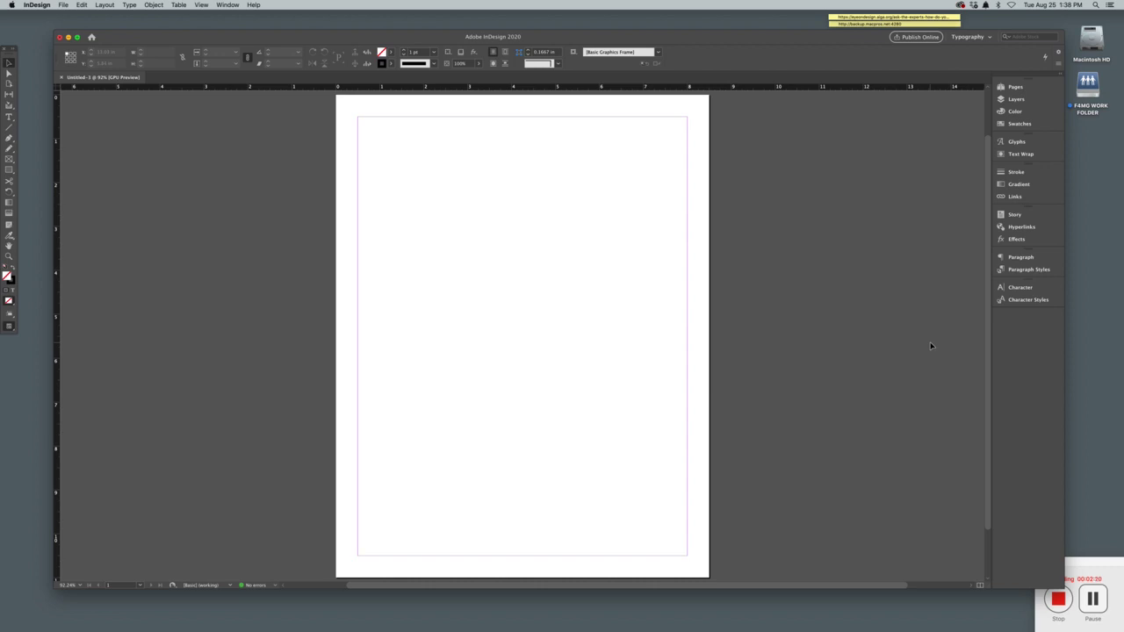
left_click(9, 160)
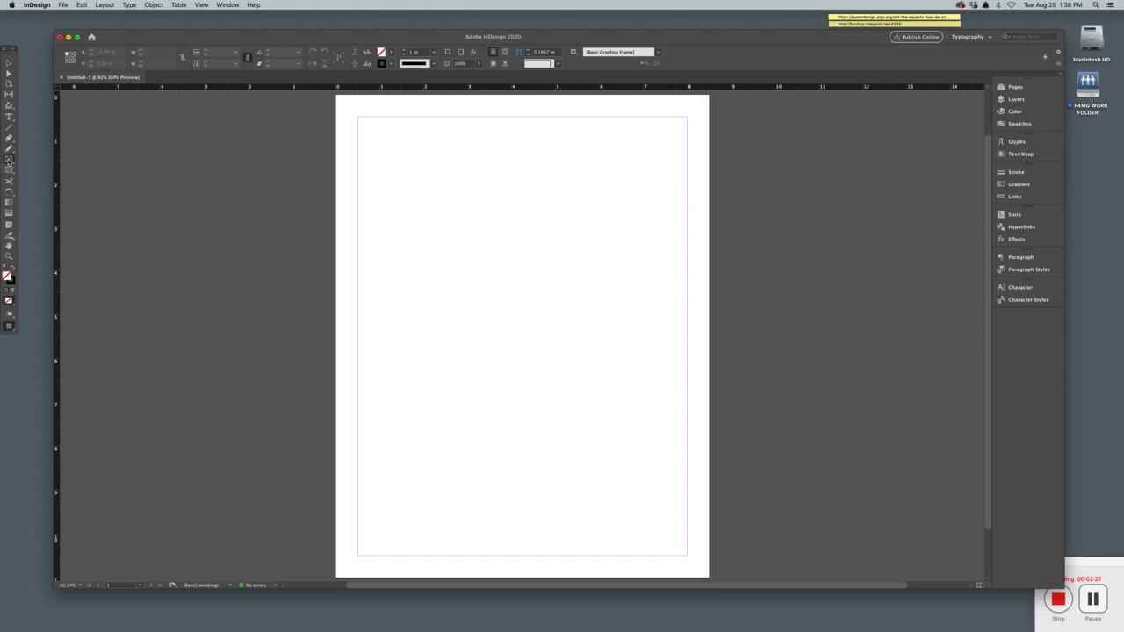
left_click(503, 258)
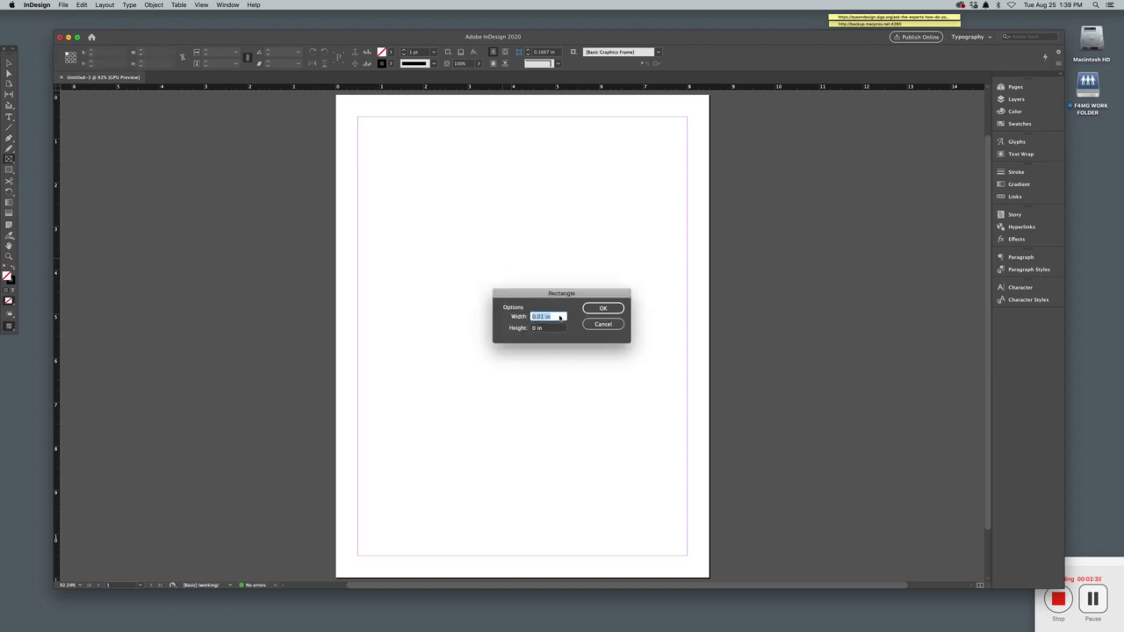
type("8")
key("Tab")
type("1")
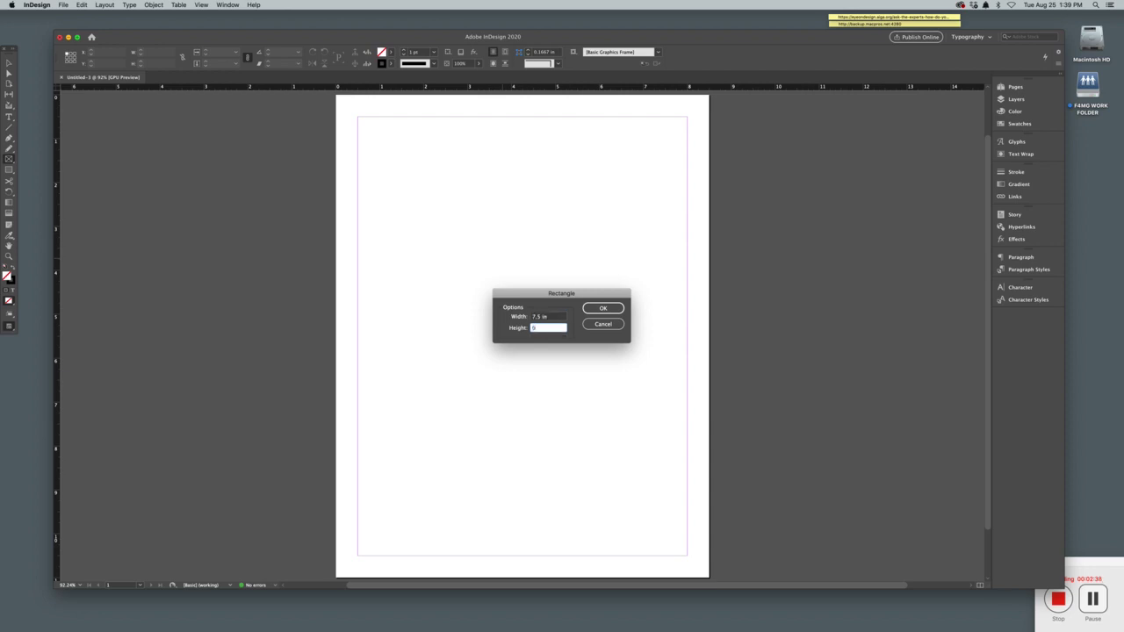
left_click(602, 309)
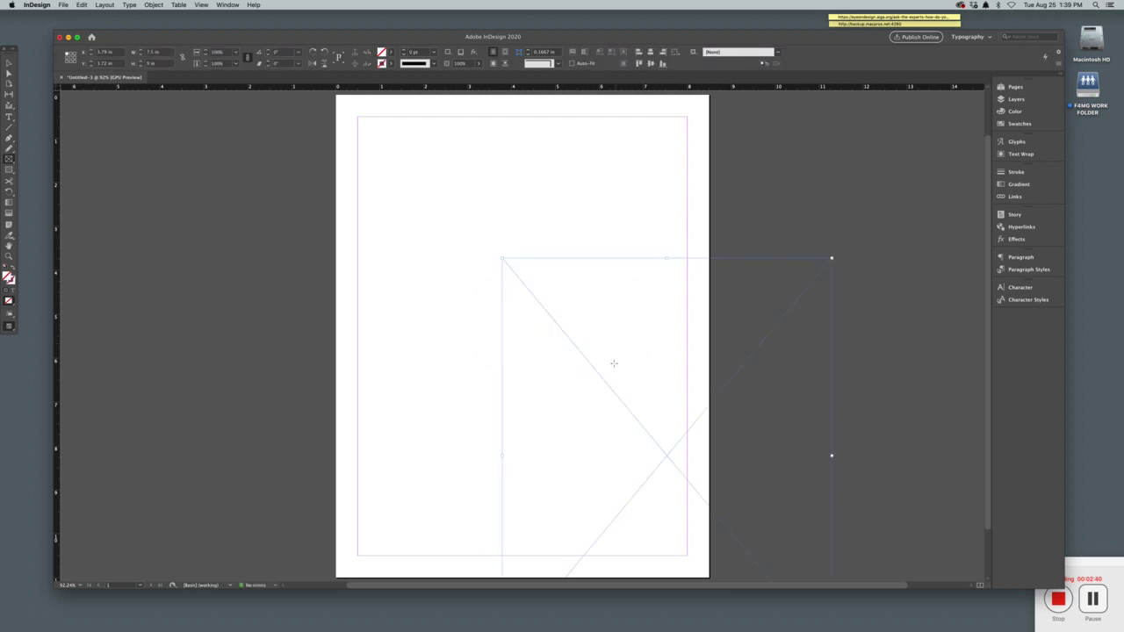
Move the frame so it snaps to the top-left margin corner at X 0.5 in, Y 0.5 in.
key("v")
left_click_drag(669, 463, 524, 317)
left_click(703, 406)
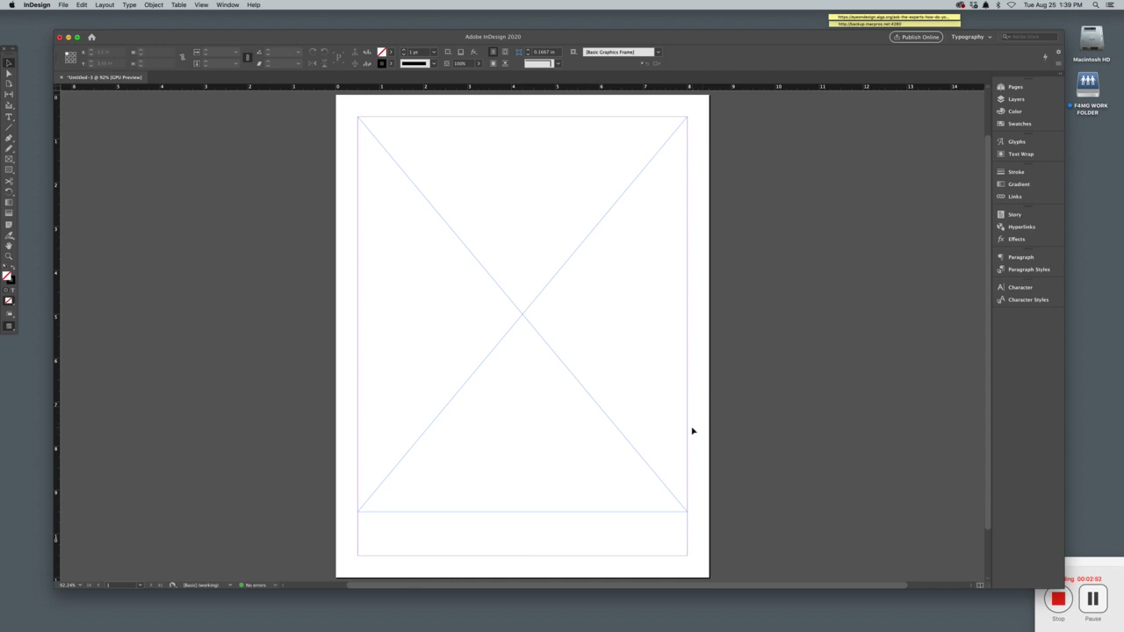
Give the margin-sized frame a 0.25 pt stroke weight.
left_click(670, 429)
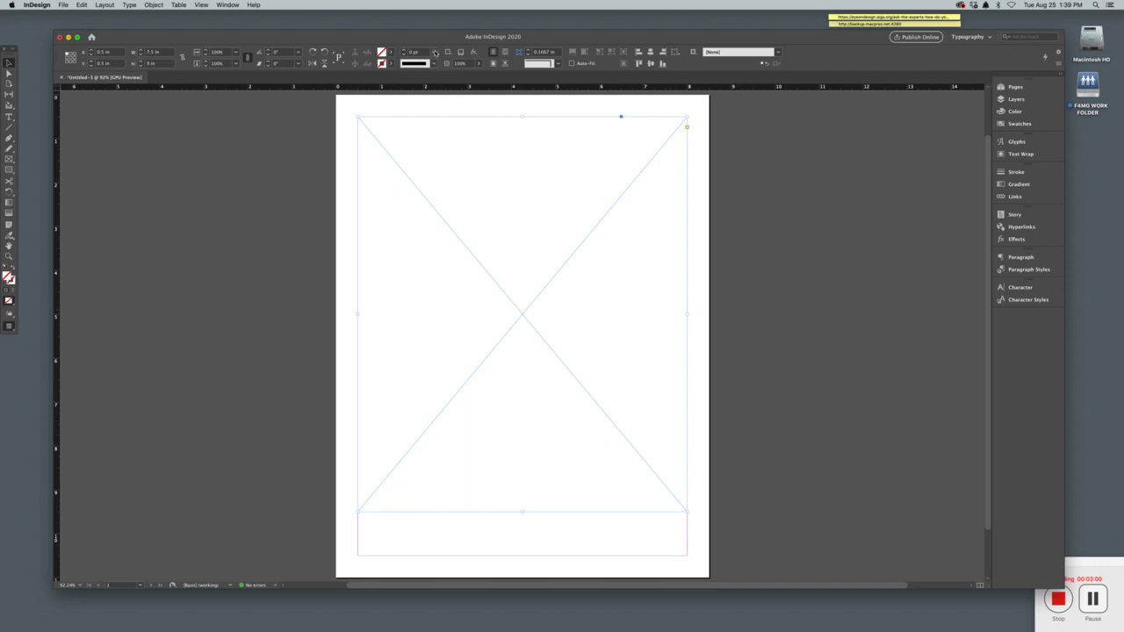
left_click(435, 54)
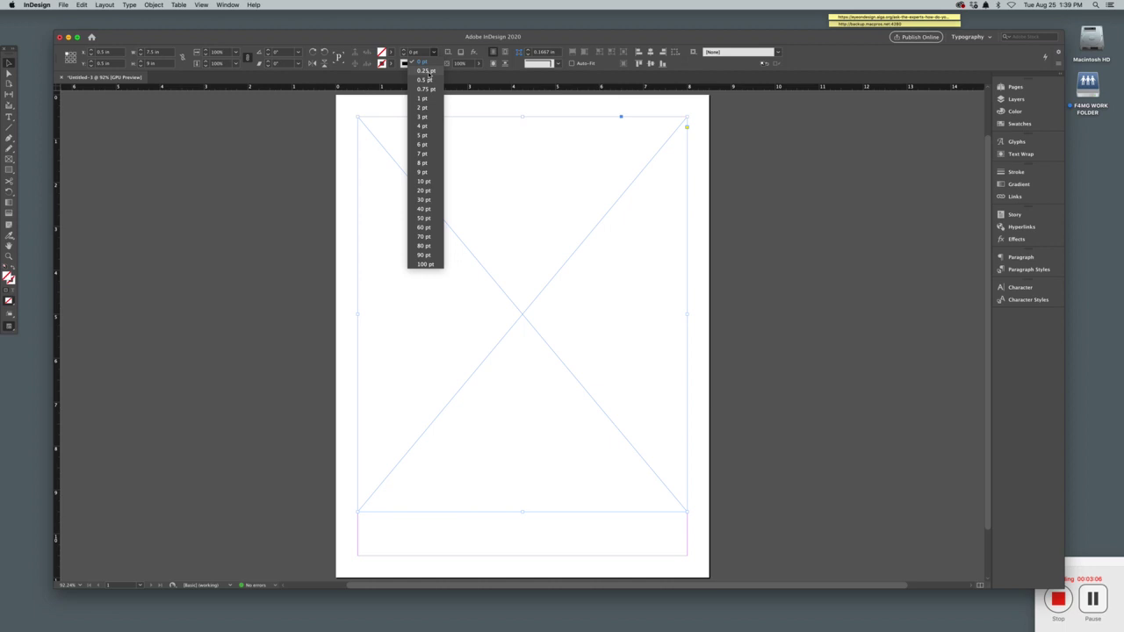
left_click(427, 71)
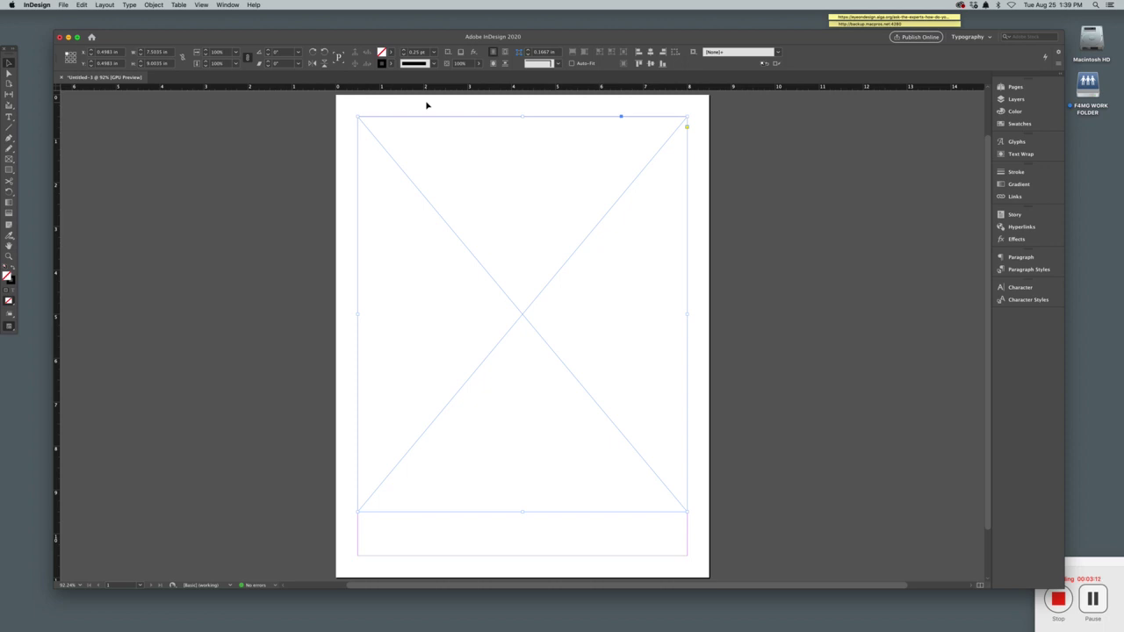
left_click(427, 106)
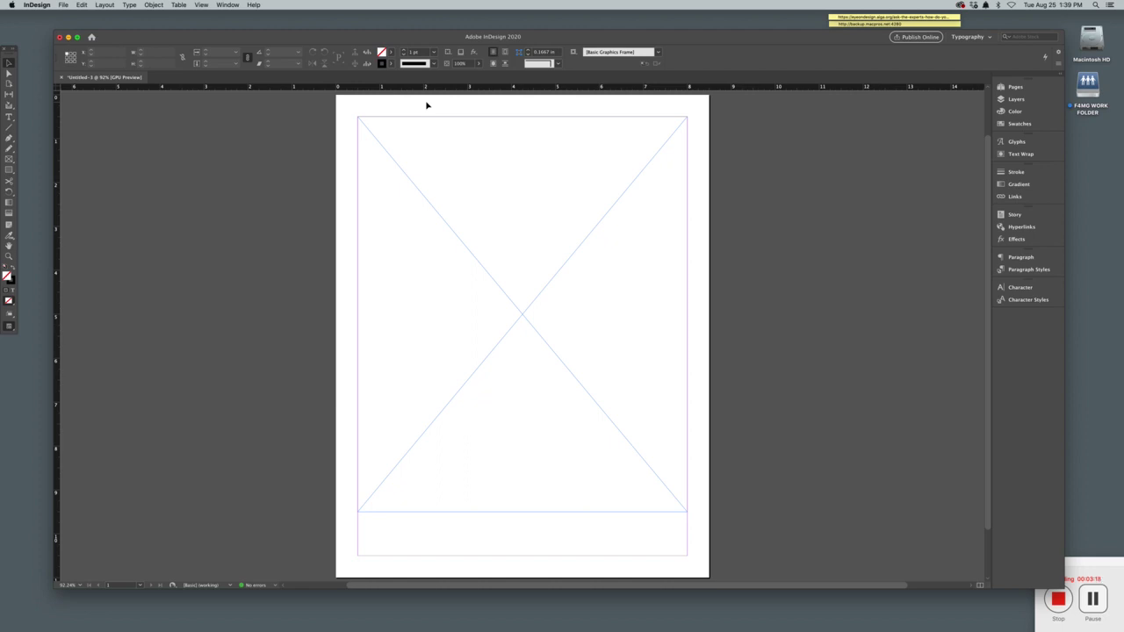
left_click(397, 132)
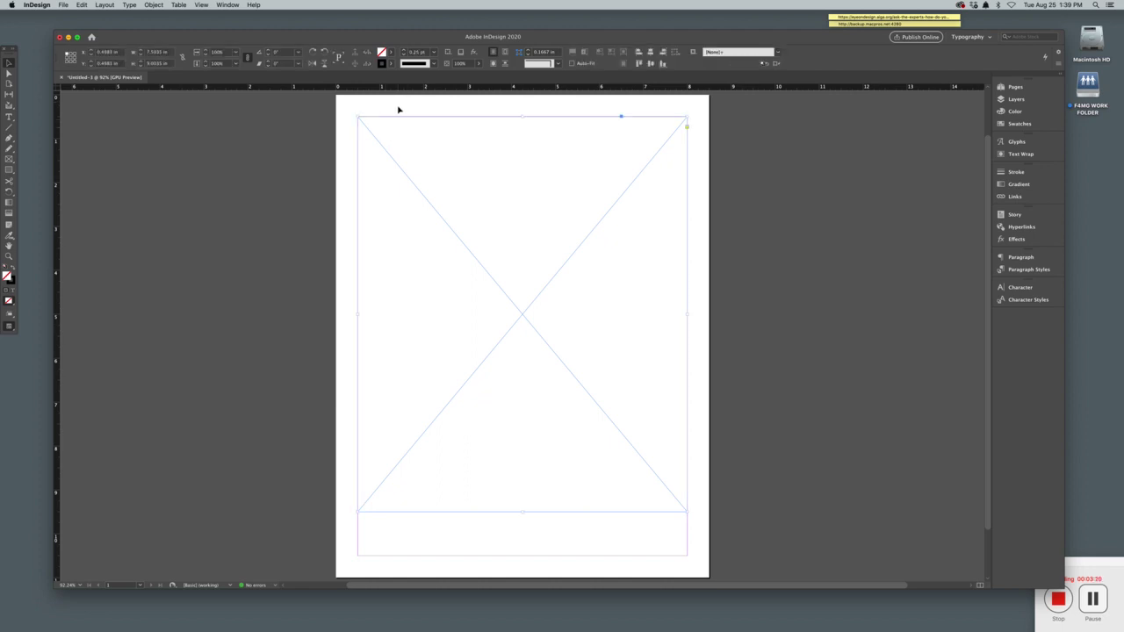
left_click(398, 110)
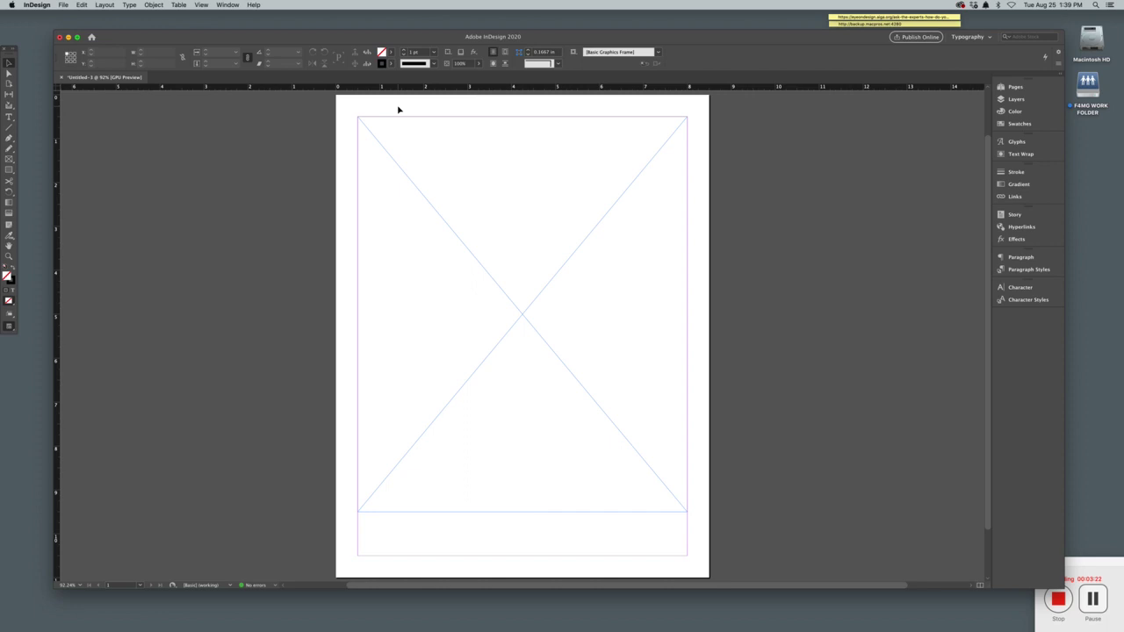
Toggle Overprint Preview, leaving it on to preview the page.
key("super+alt+shift+y")
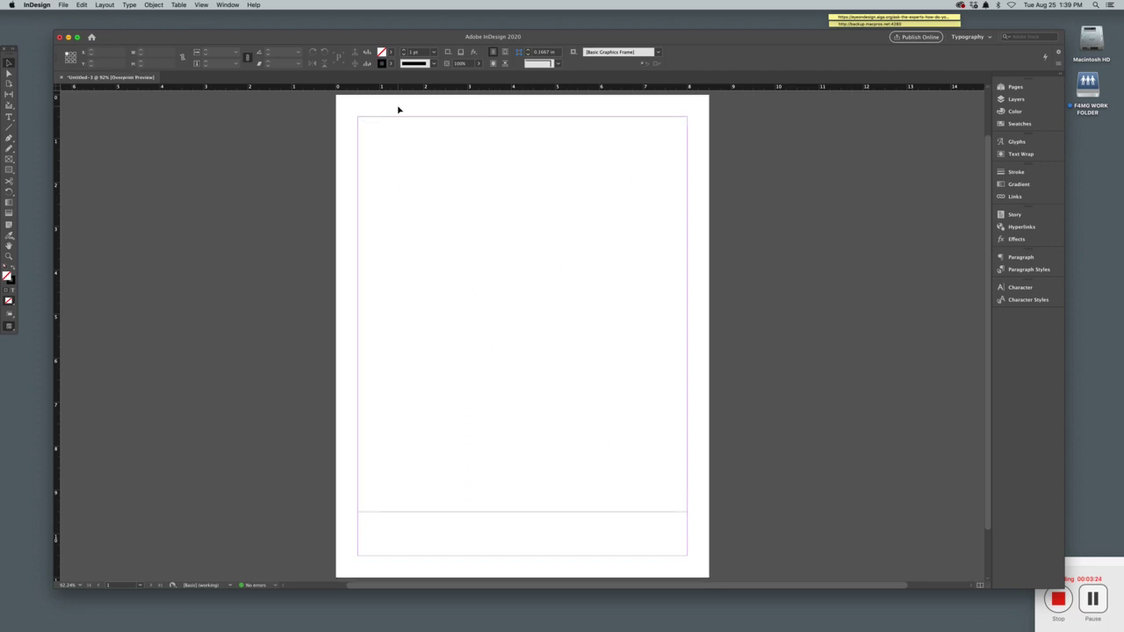
key("super+alt+shift+y")
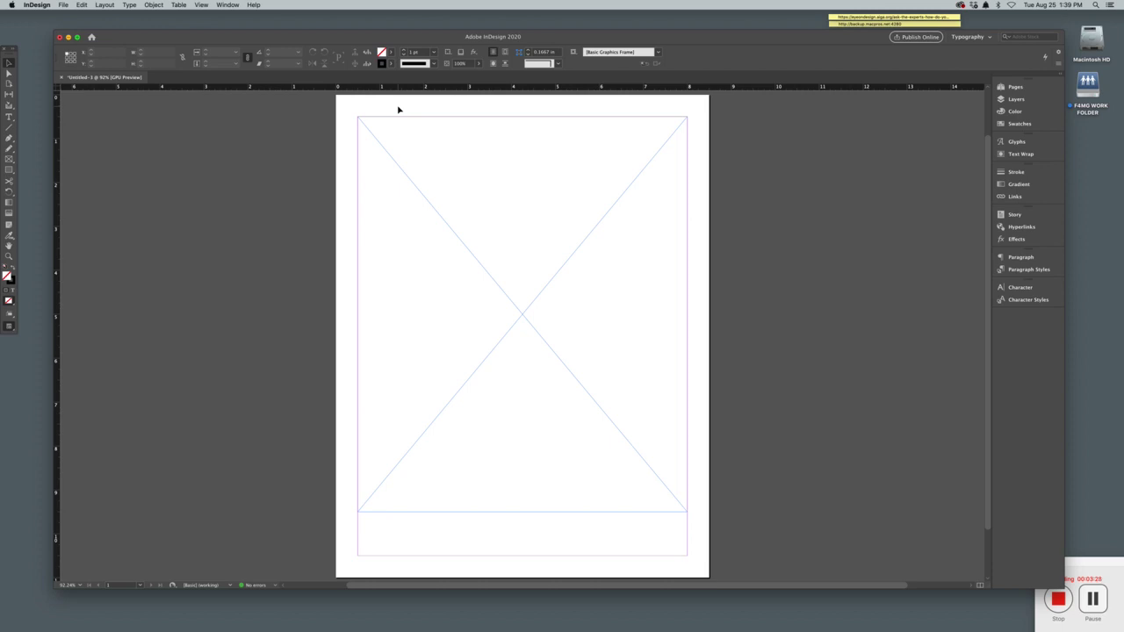
key("super+alt+shift+y")
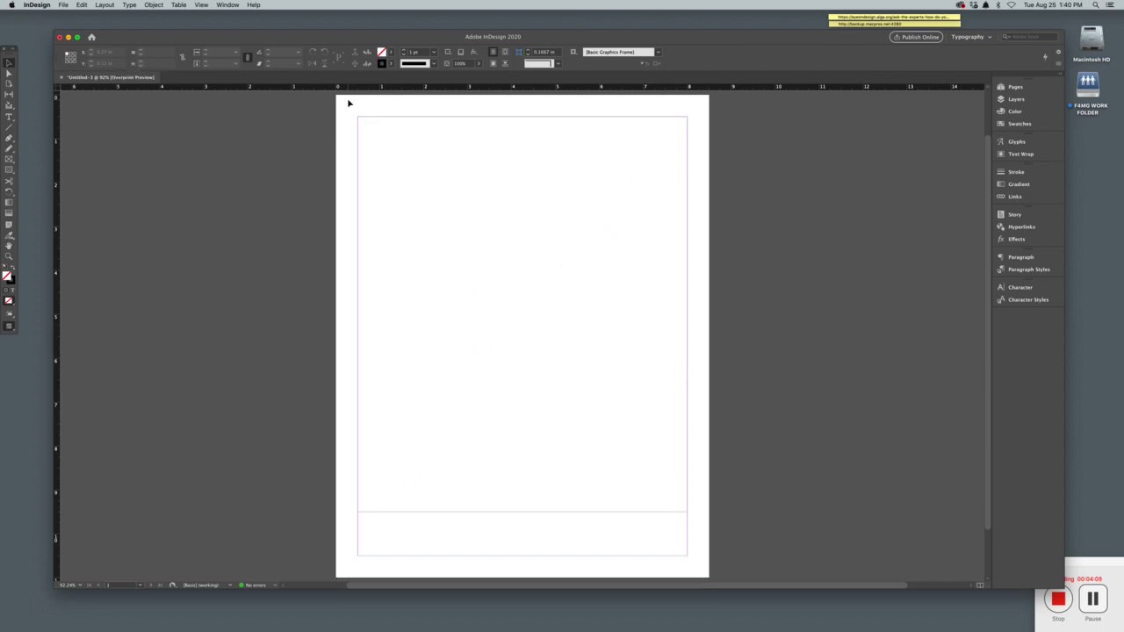
Lock the 7.5 × 9 in margin frame in place from the Object menu.
left_click(389, 141)
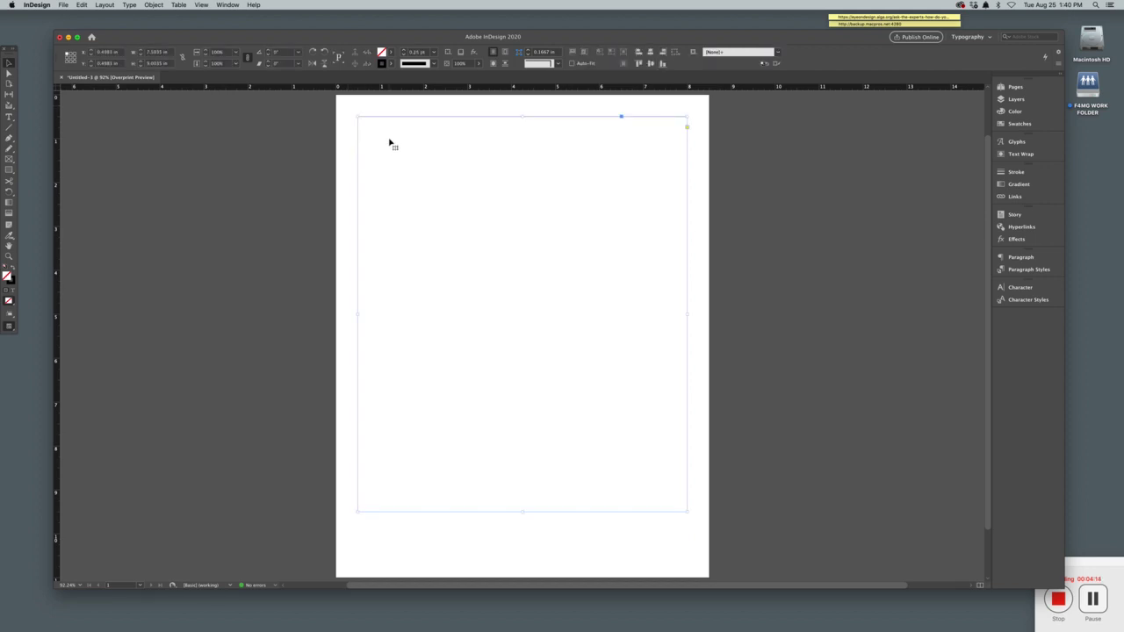
left_click(155, 5)
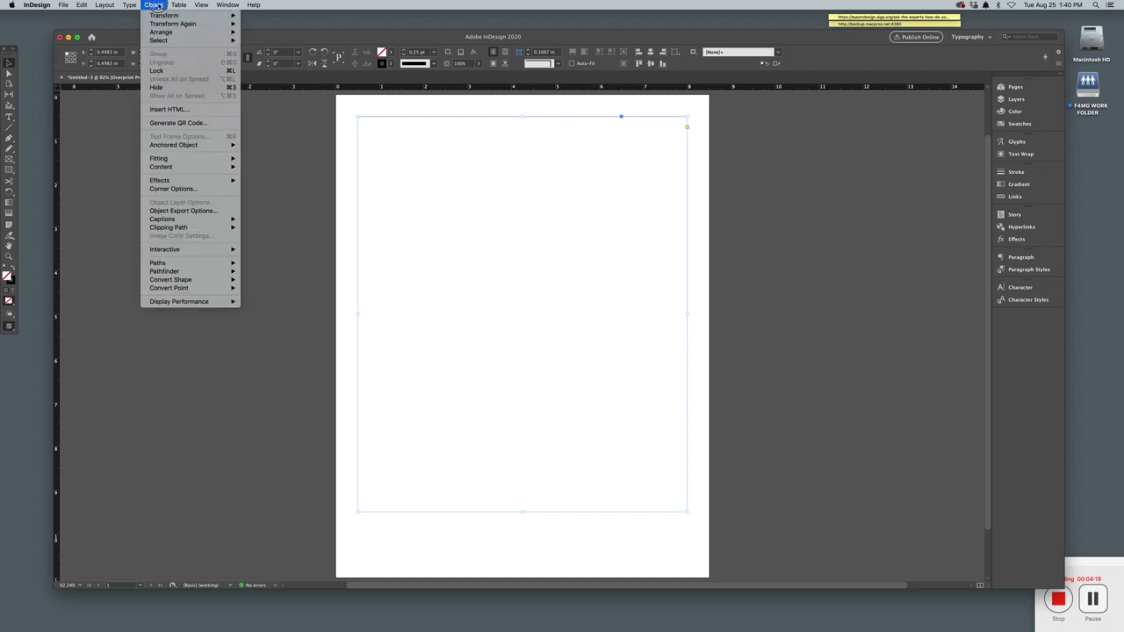
left_click(159, 71)
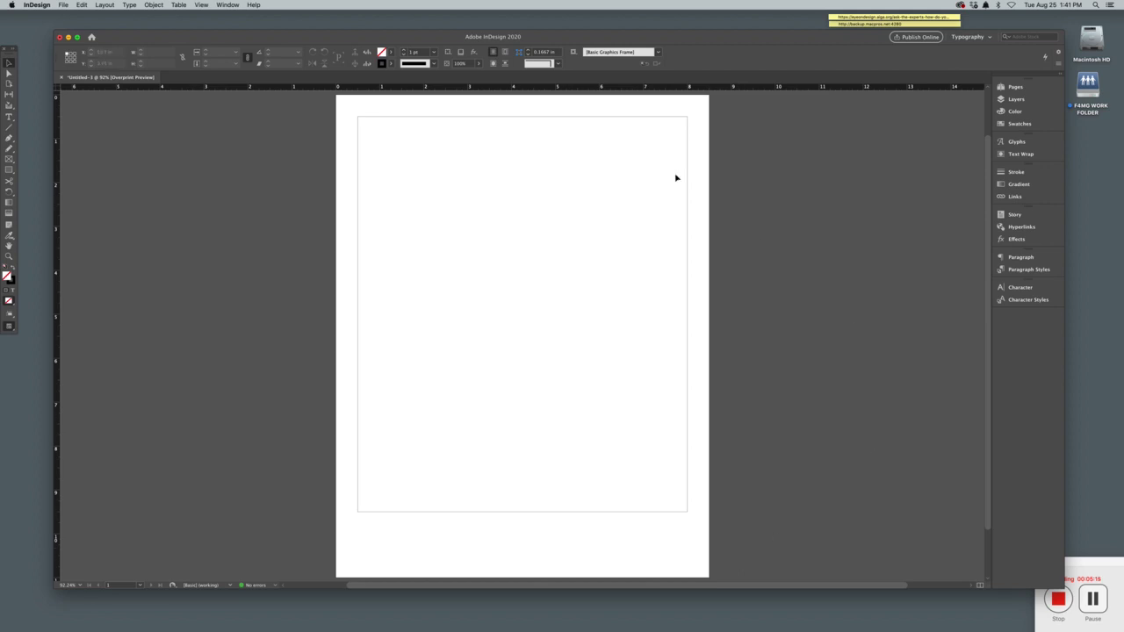
Draw a text frame below the margin frame and type the designer's name, VIS236, Date, Title of Project.
left_click(9, 121)
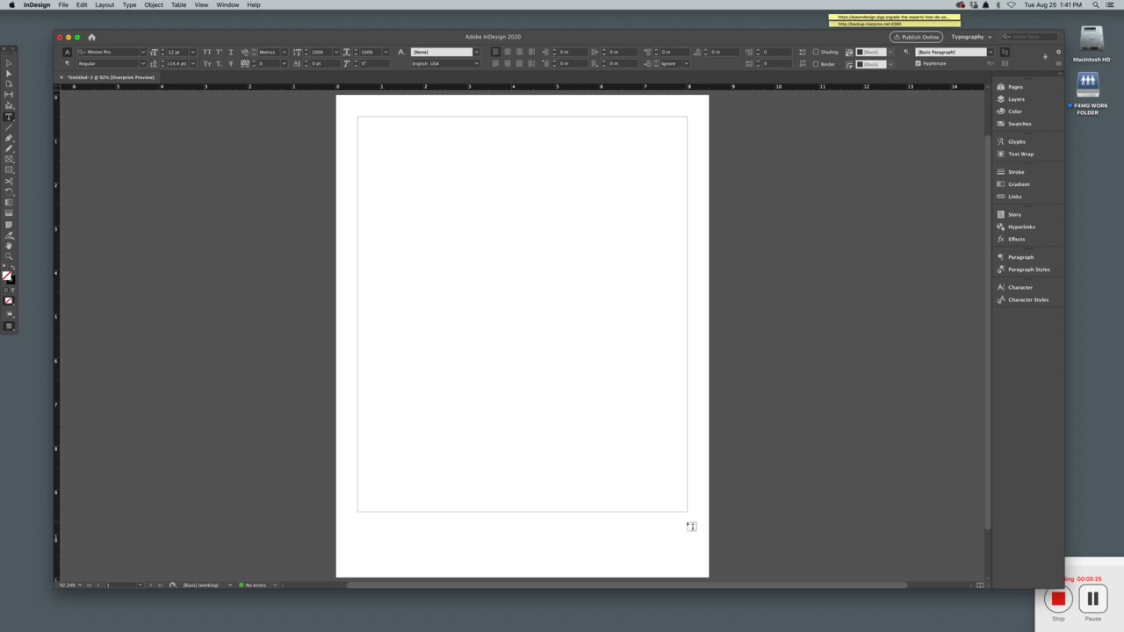
left_click_drag(688, 522, 573, 560)
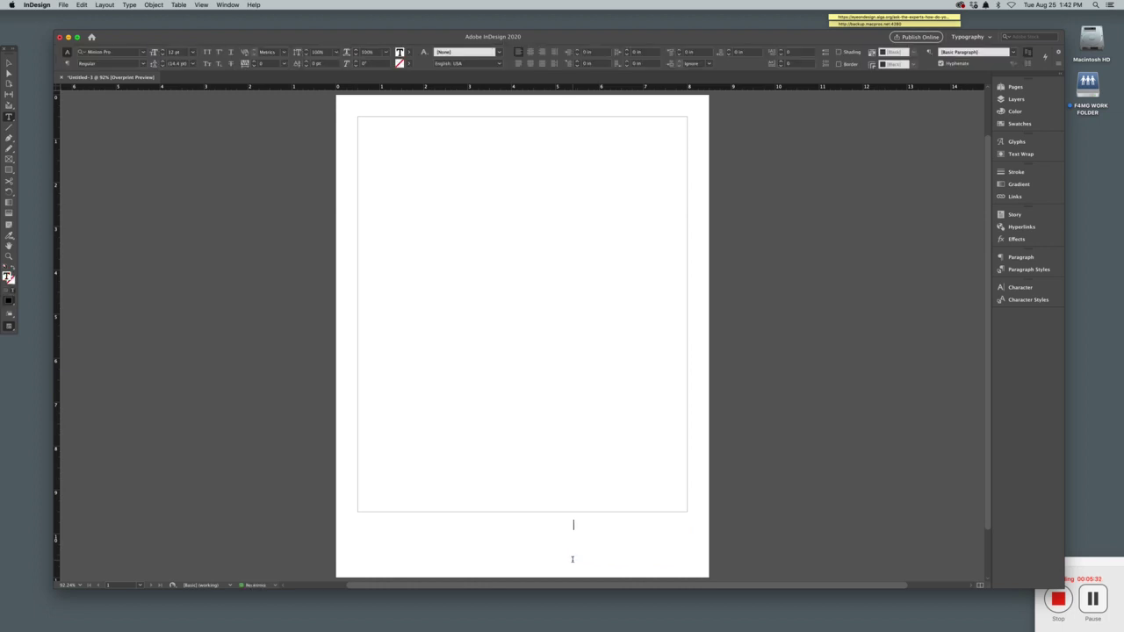
key("super+alt+shift+y")
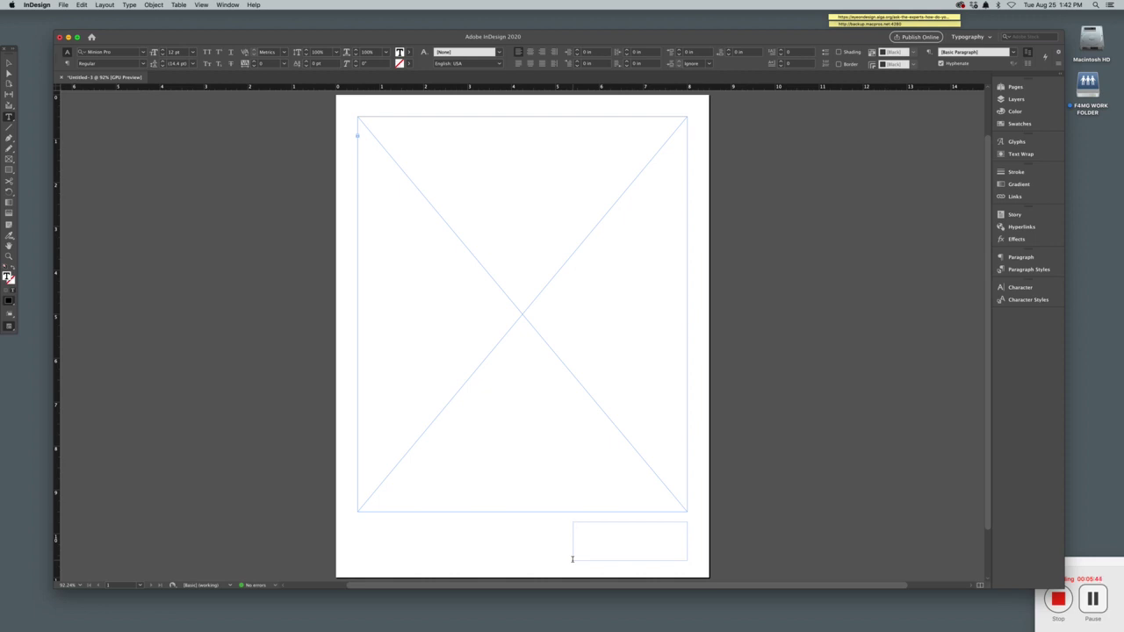
type("Francis")
type(" Klaess")
type("VIS23")
type("6")
key("Return")
type("Date ")
type("Titl")
type("e of Project")
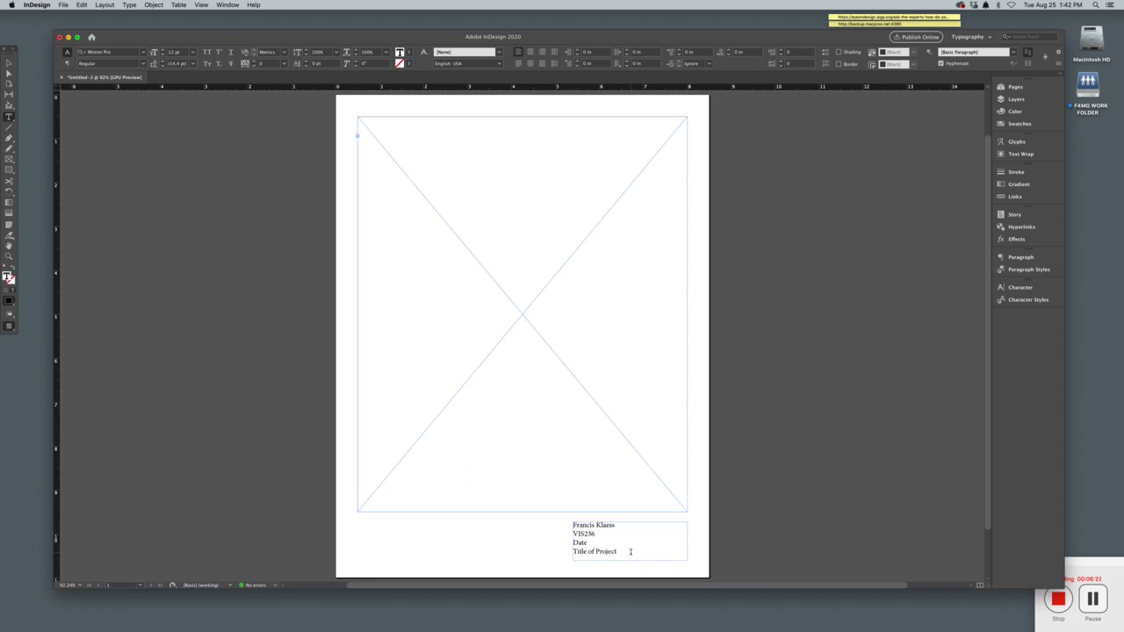
Select all four footer lines, then exit text editing with the frame still selected.
key("super+a")
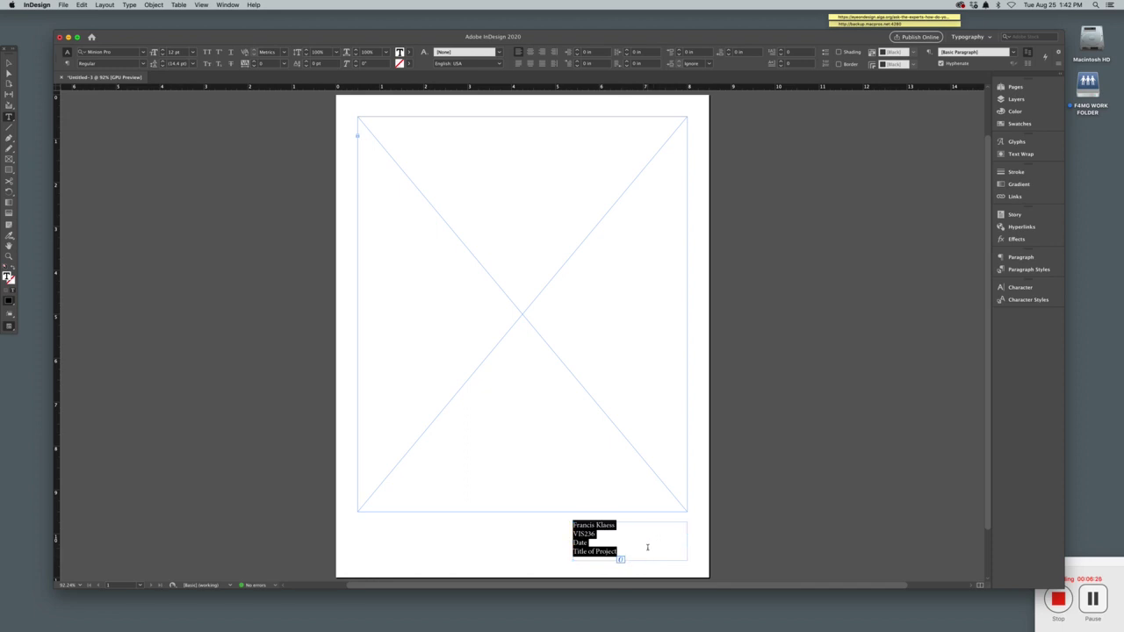
left_click(648, 547)
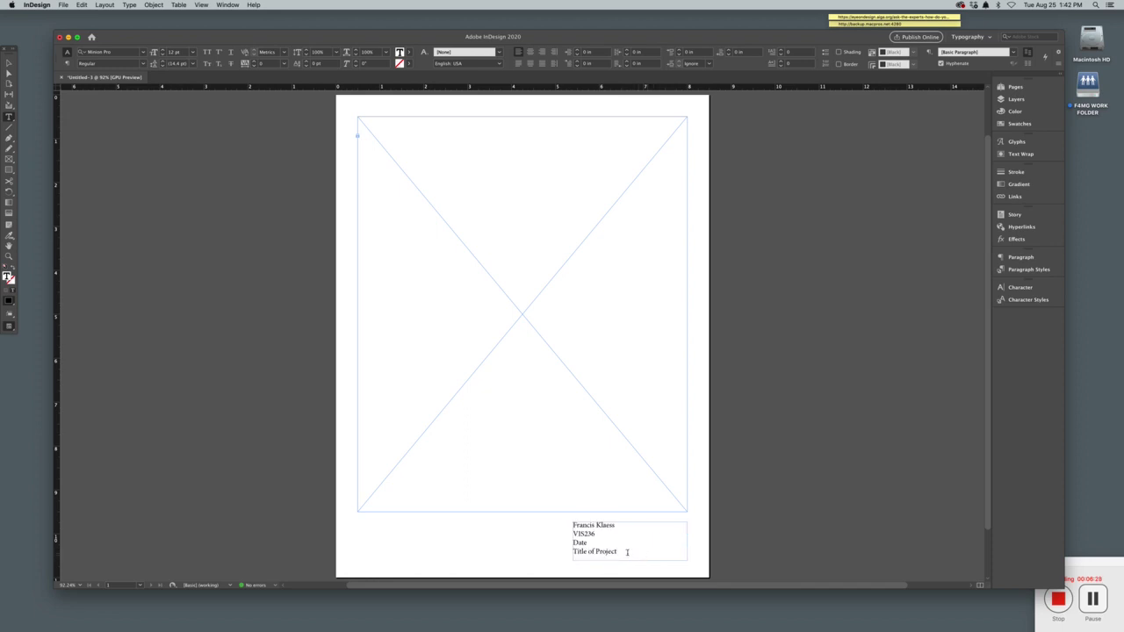
key("super+a")
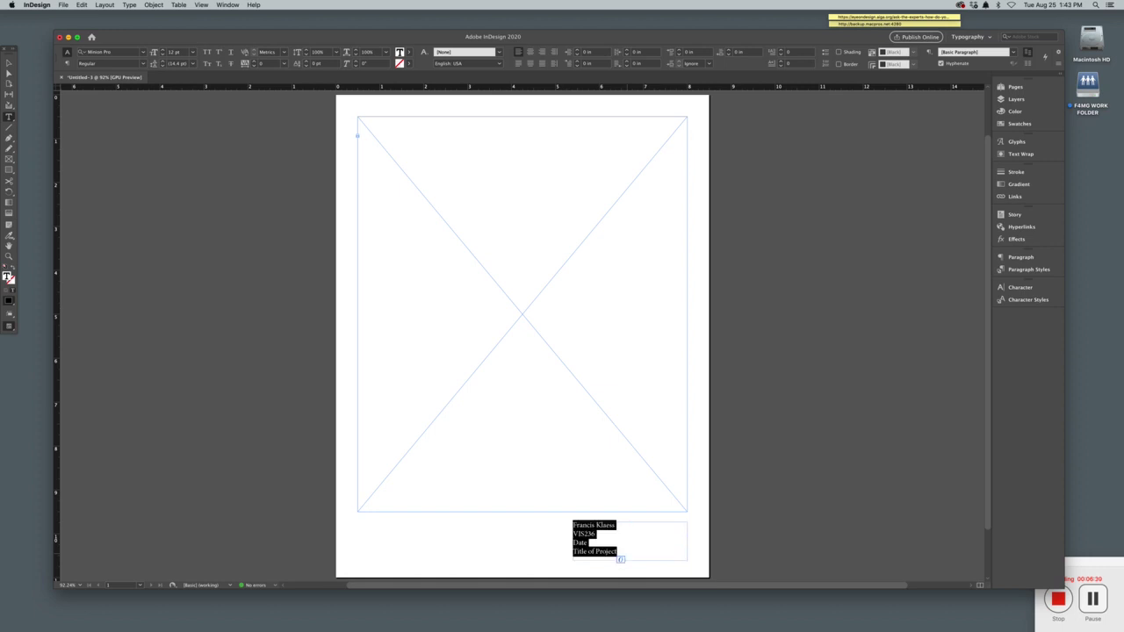
left_click(505, 542)
left_click_drag(629, 552, 571, 532)
left_click(563, 542)
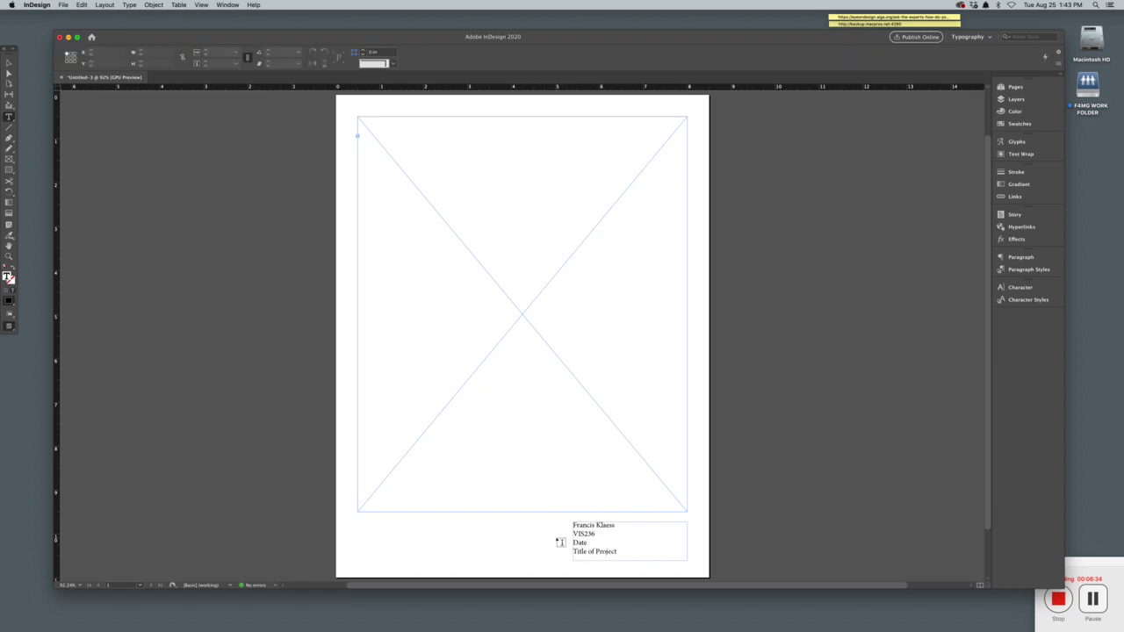
left_click_drag(573, 525, 637, 550)
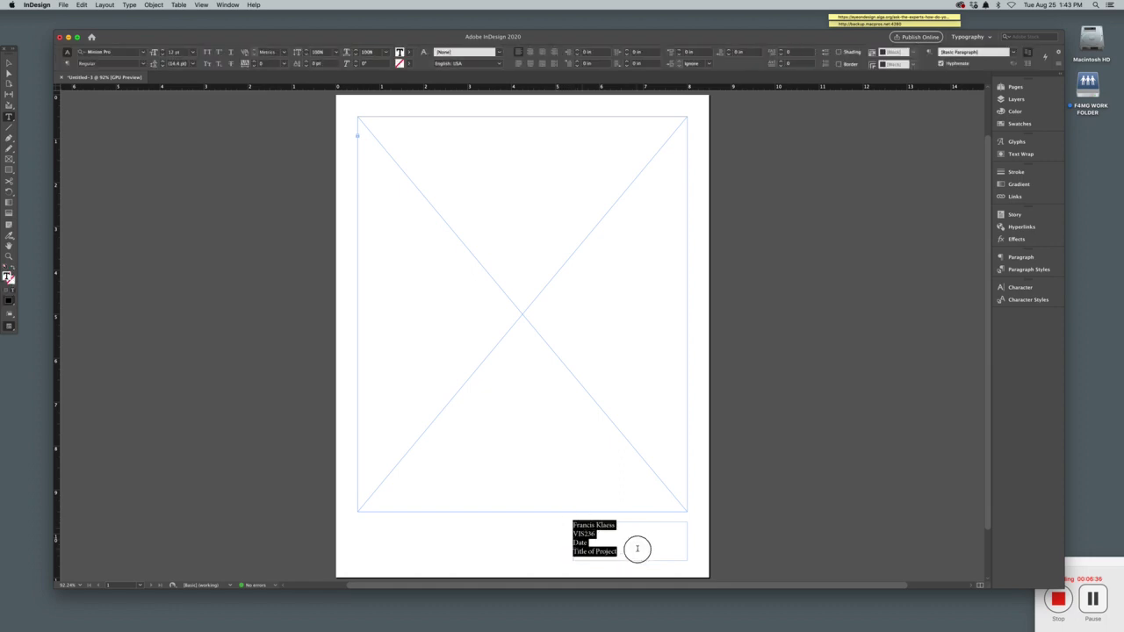
key("Escape")
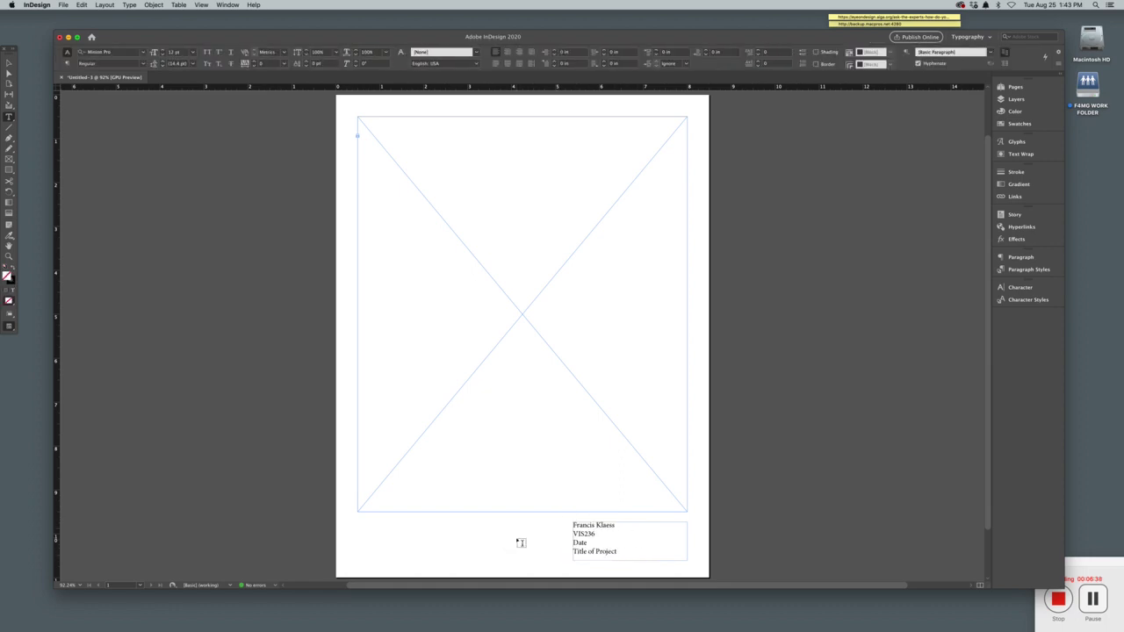
Set the footer text font to Helvetica Neue 45 Light.
left_click(617, 547)
key("super+a")
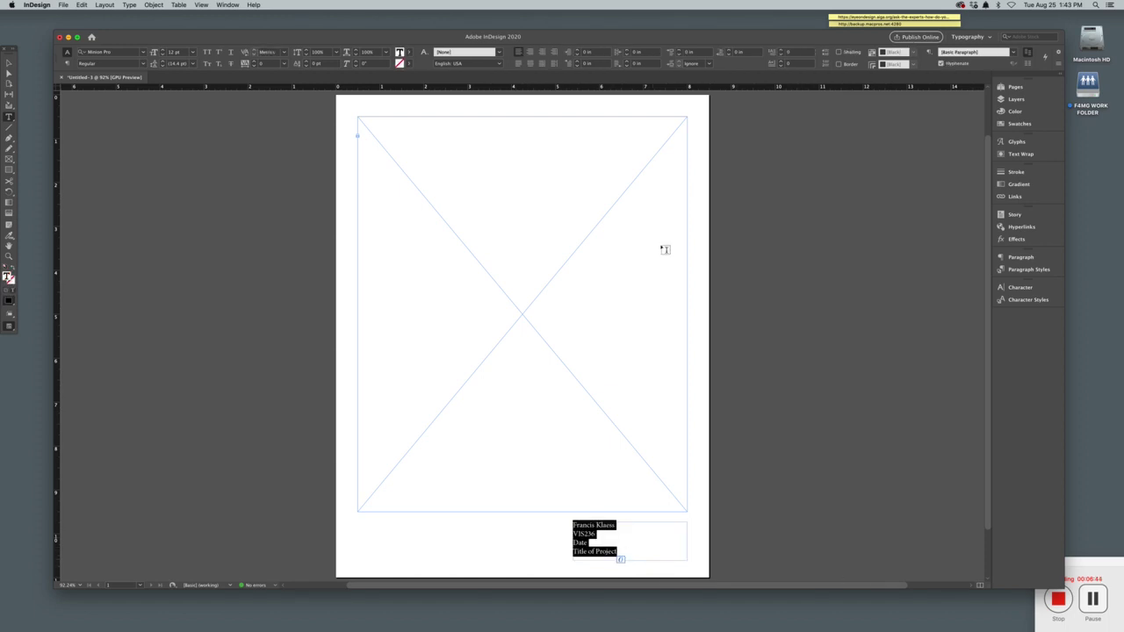
left_click(130, 5)
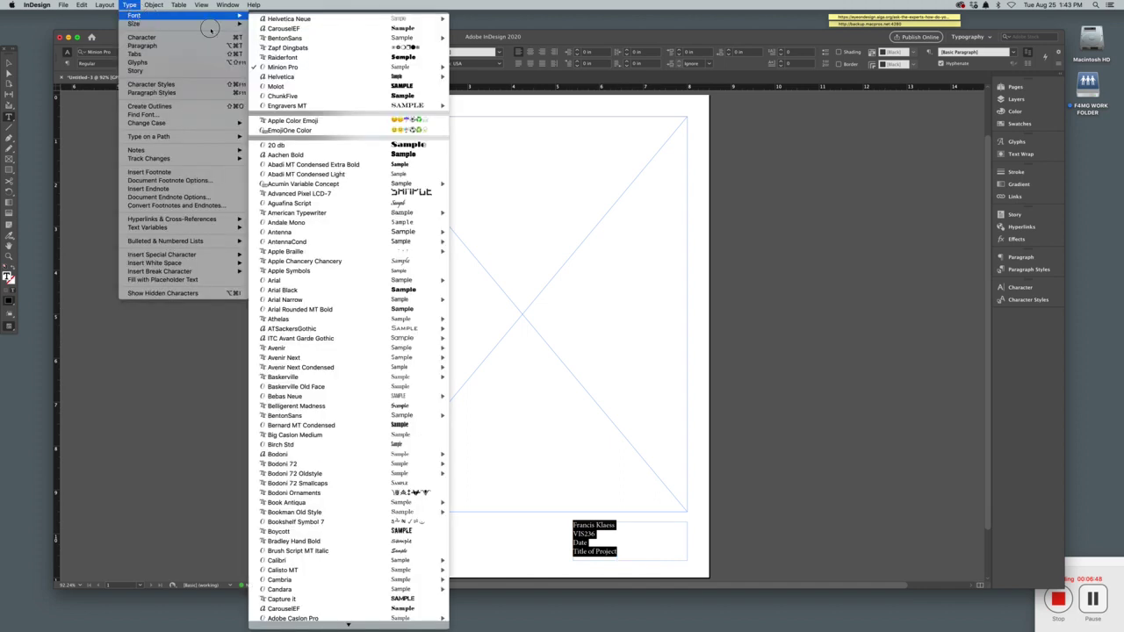
mouse_move(269, 19)
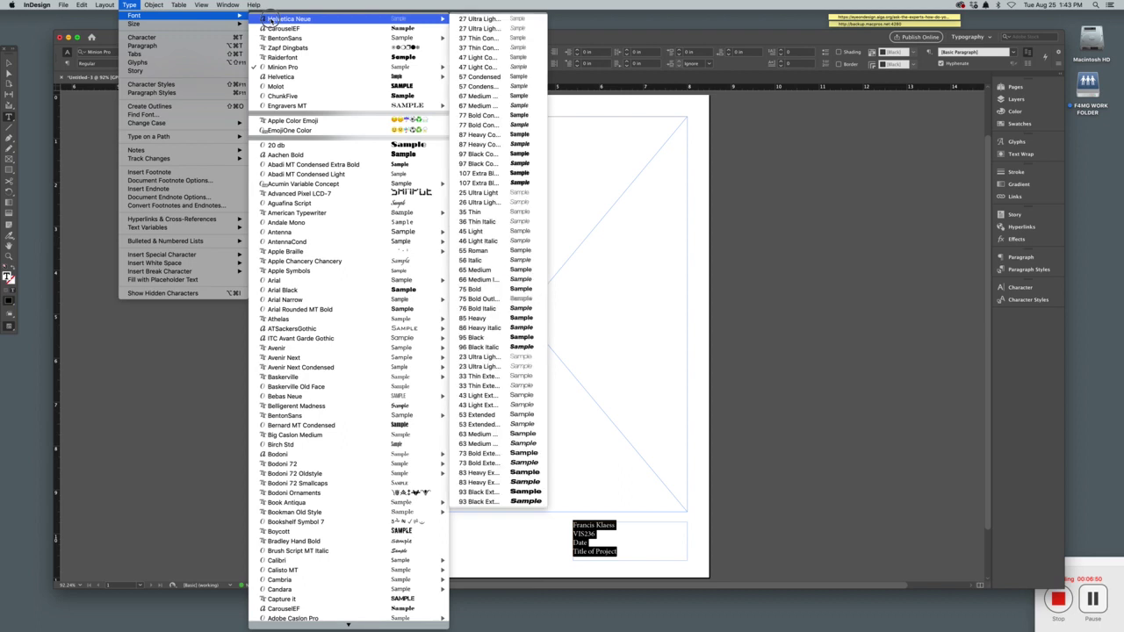
left_click(489, 233)
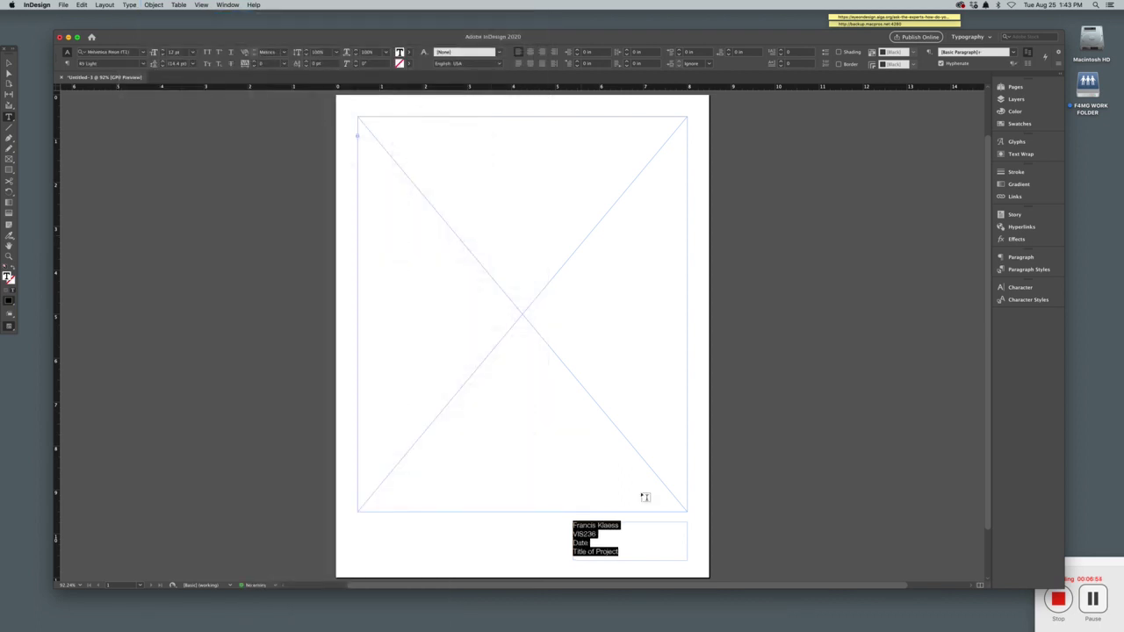
left_click(700, 565)
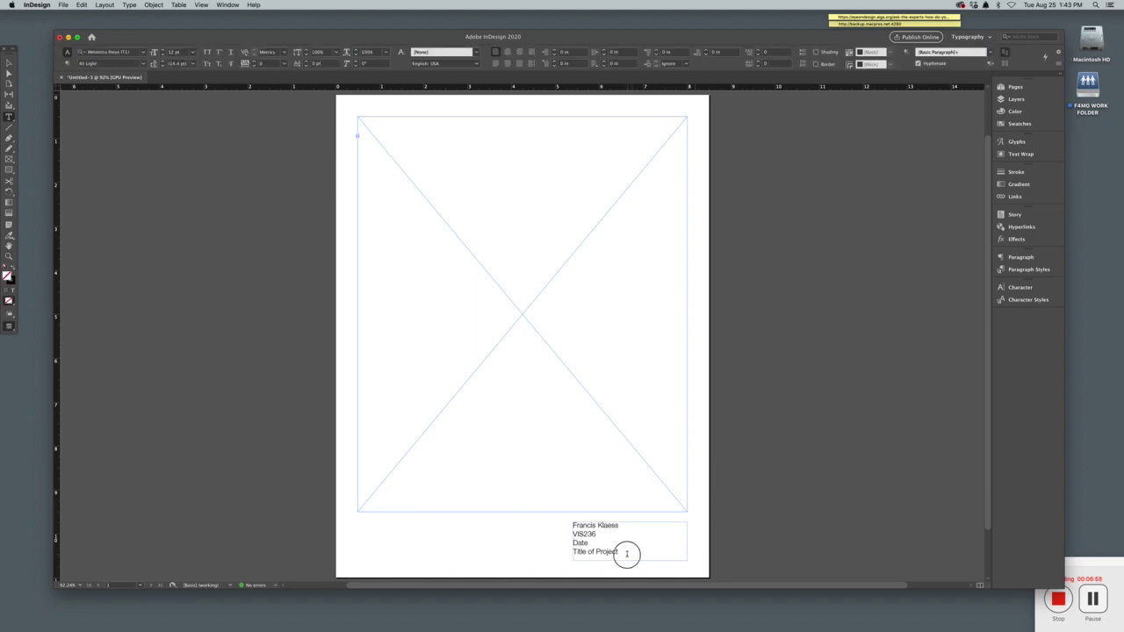
Set the footer text size to 9 pt with 12 pt leading.
left_click_drag(630, 552, 571, 527)
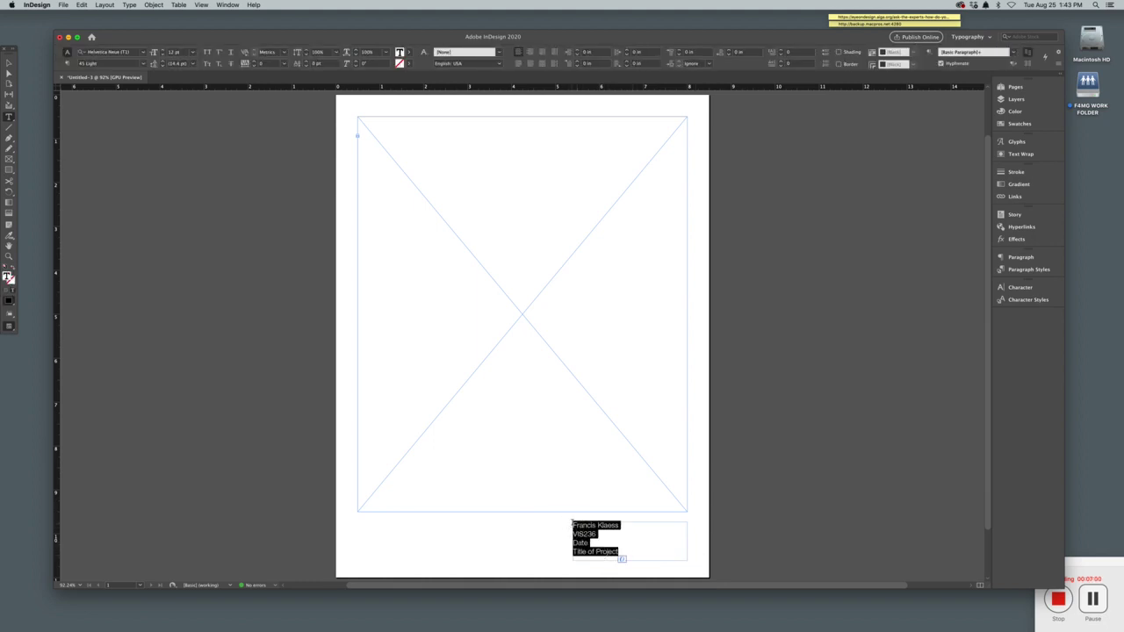
left_click(193, 53)
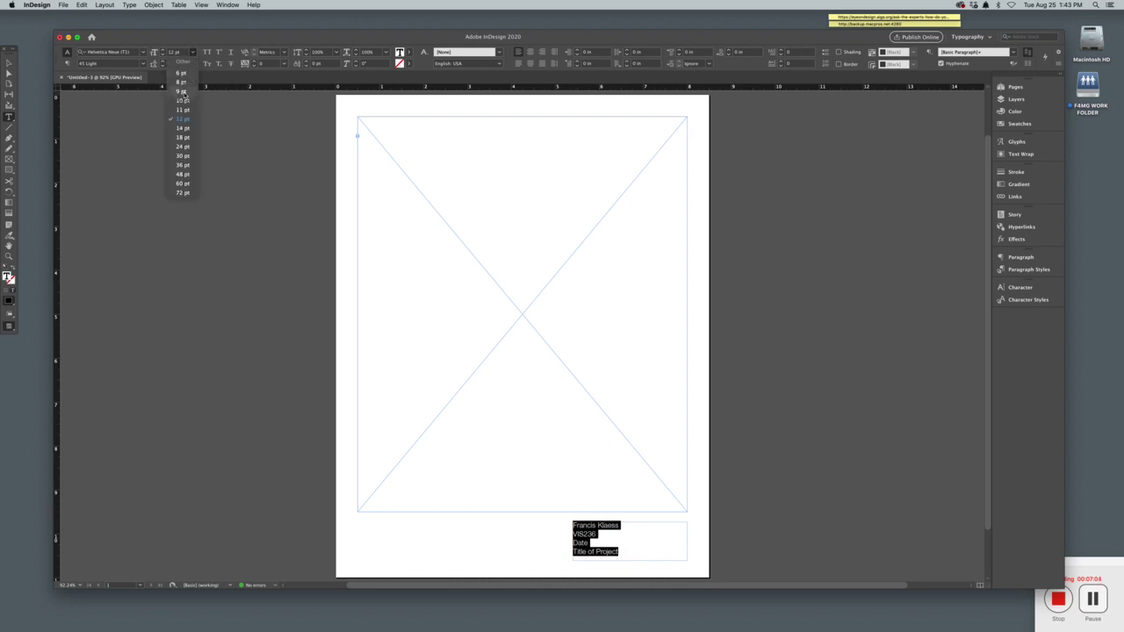
left_click(184, 92)
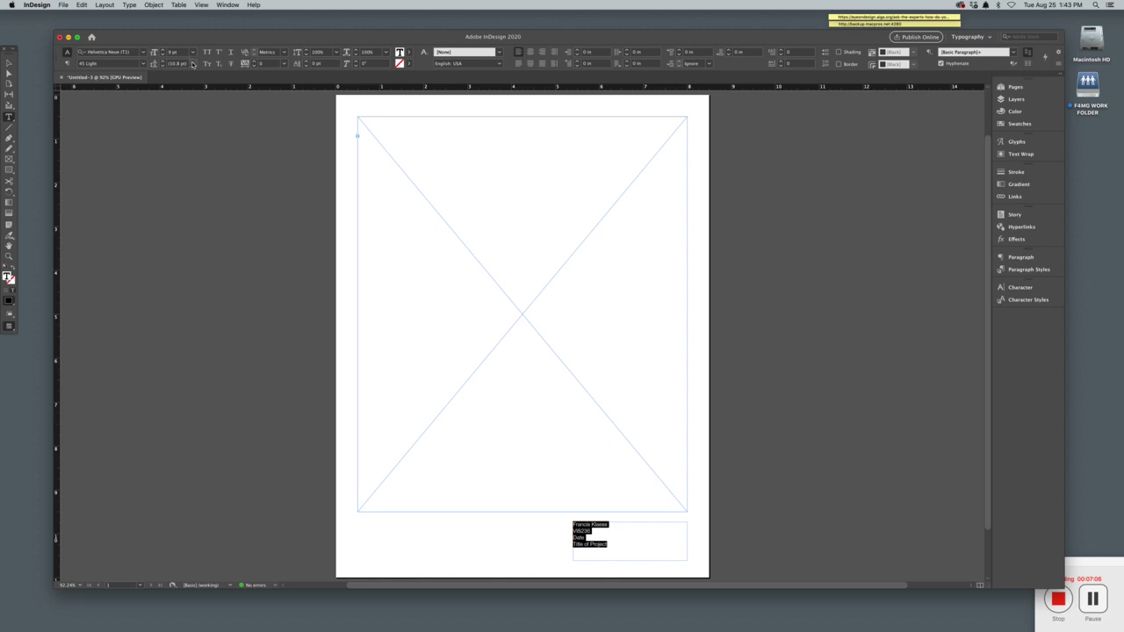
left_click(194, 64)
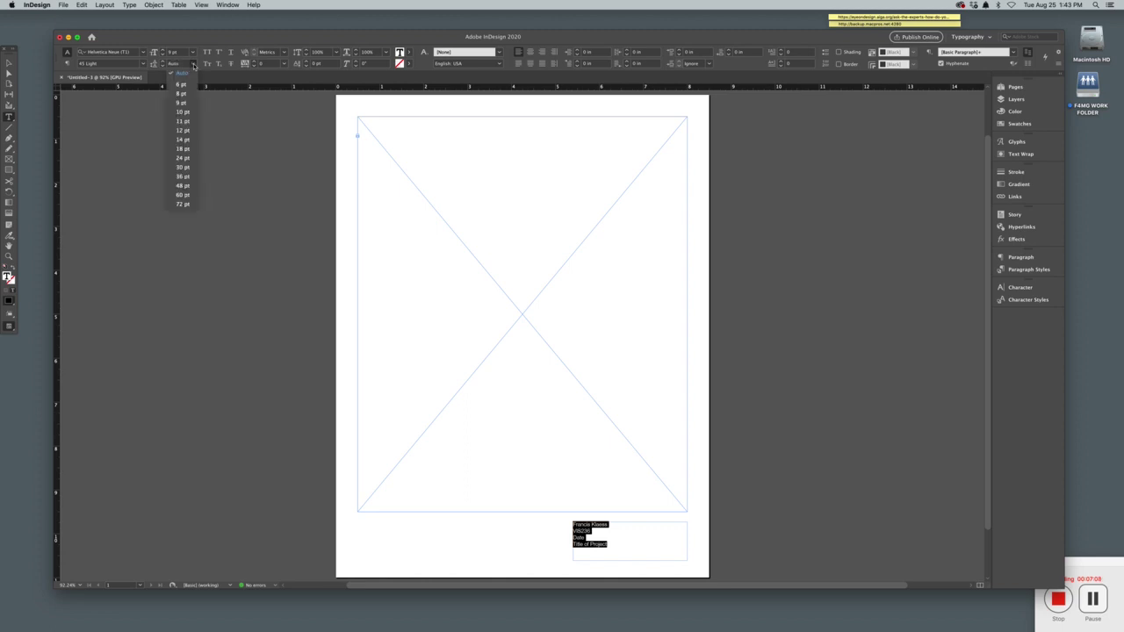
left_click(182, 130)
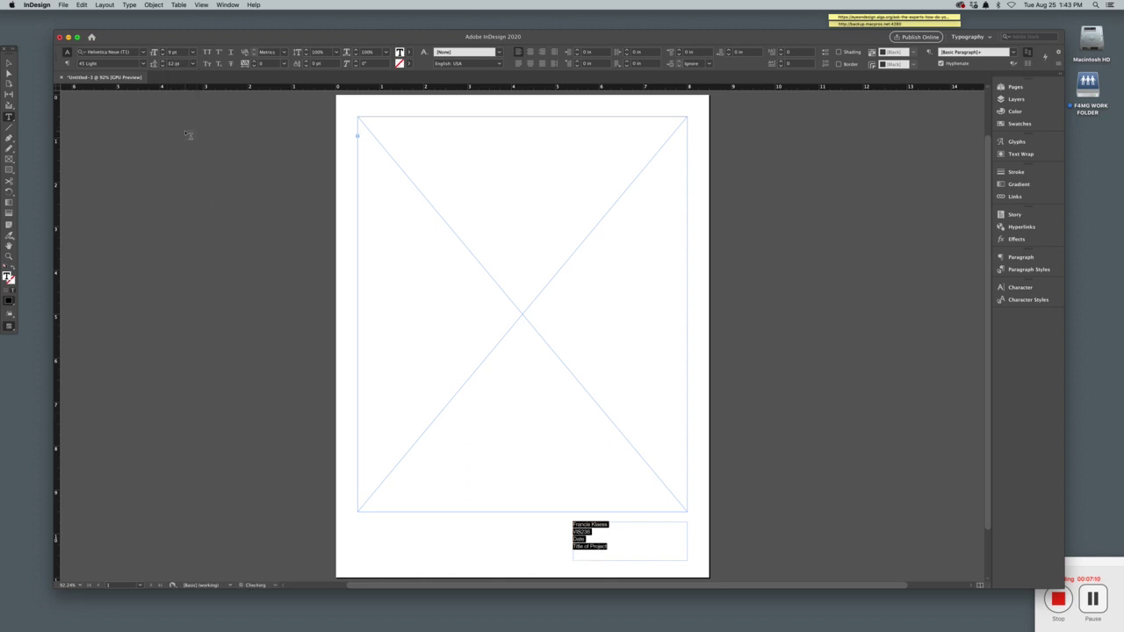
left_click(541, 546)
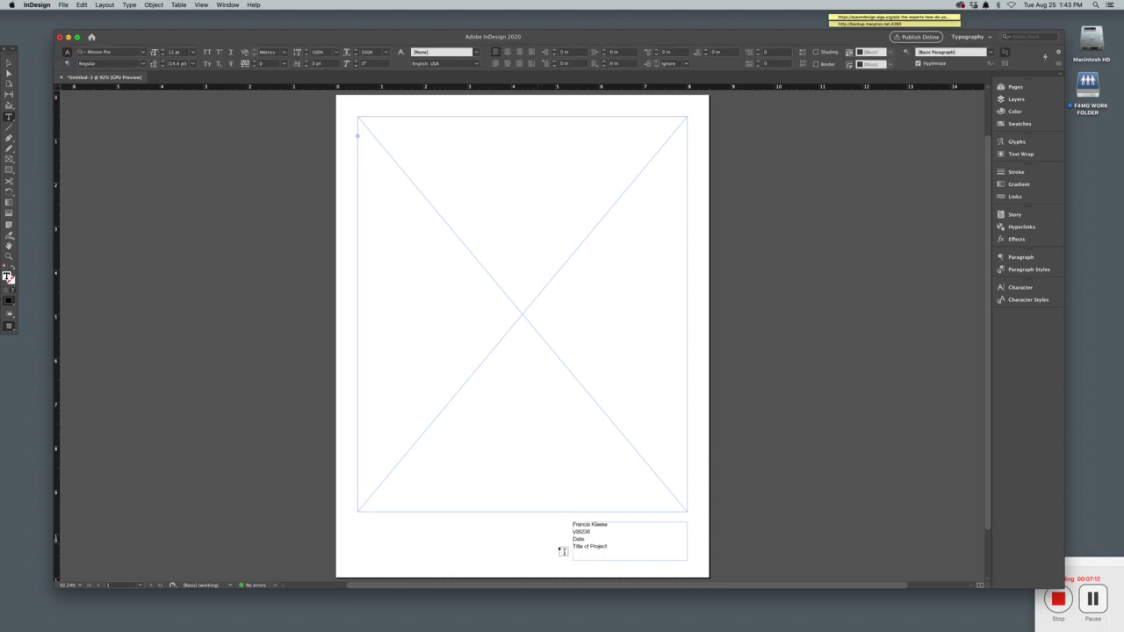
left_click_drag(630, 550, 564, 532)
left_click(527, 542)
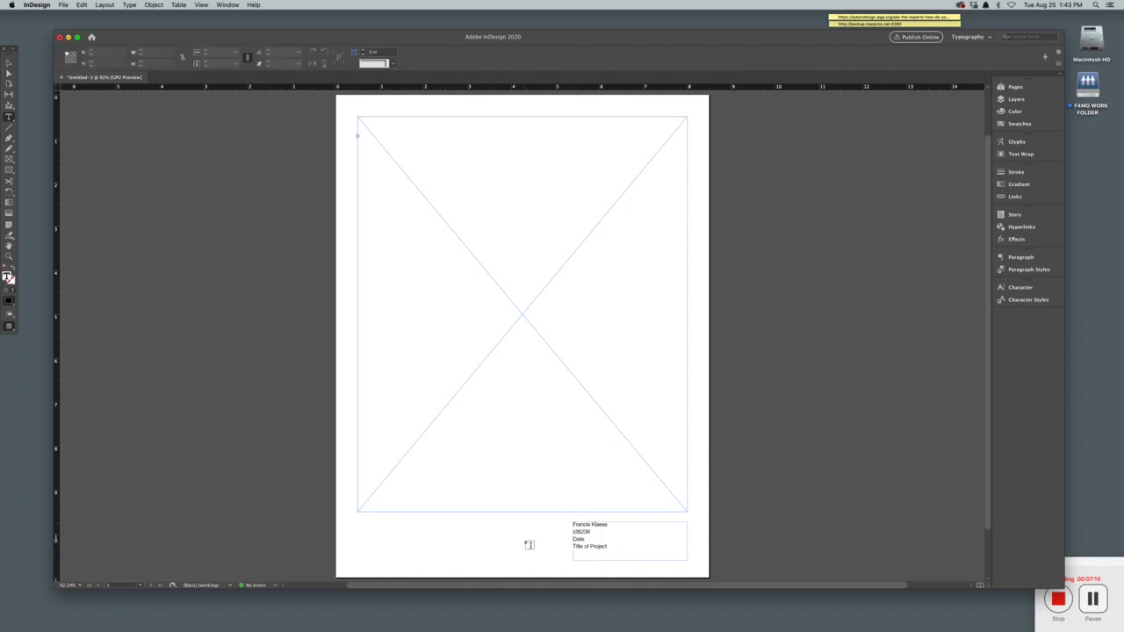
Nudge the four-line footer frame toward the right margin.
key("v")
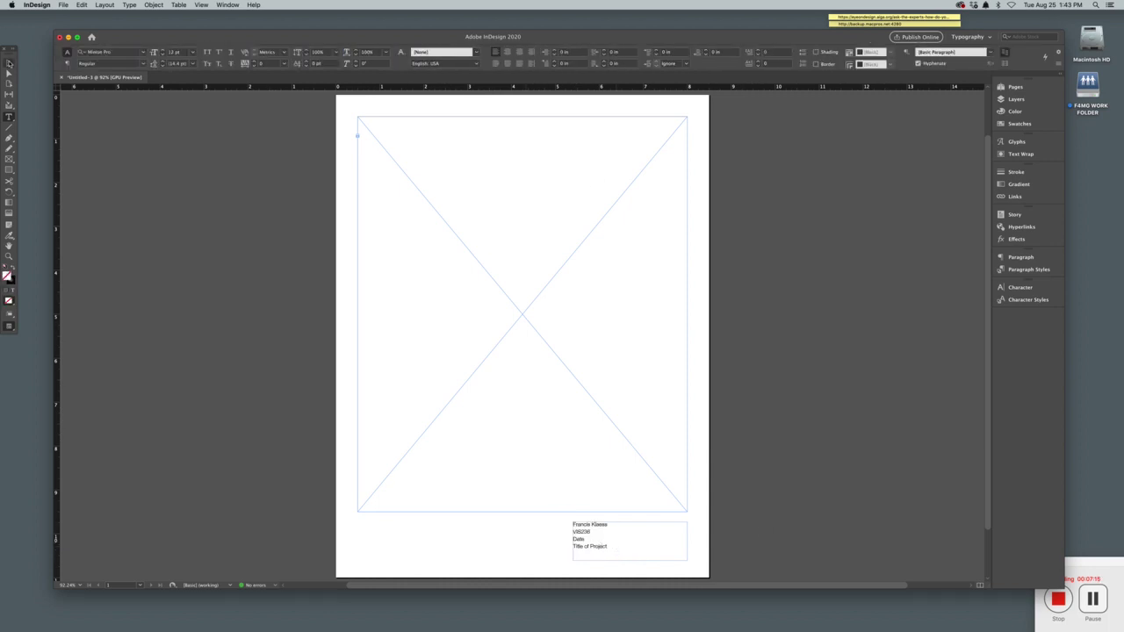
mouse_move(594, 536)
left_mouse_down()
mouse_move(572, 541)
mouse_move(599, 539)
left_mouse_up()
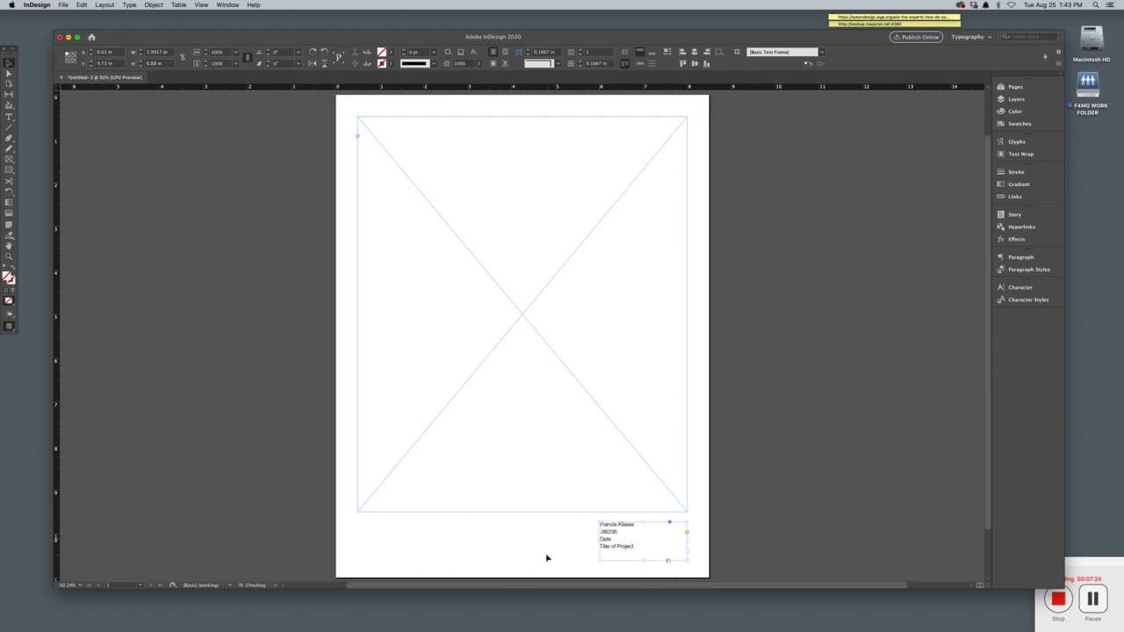
left_click(546, 559)
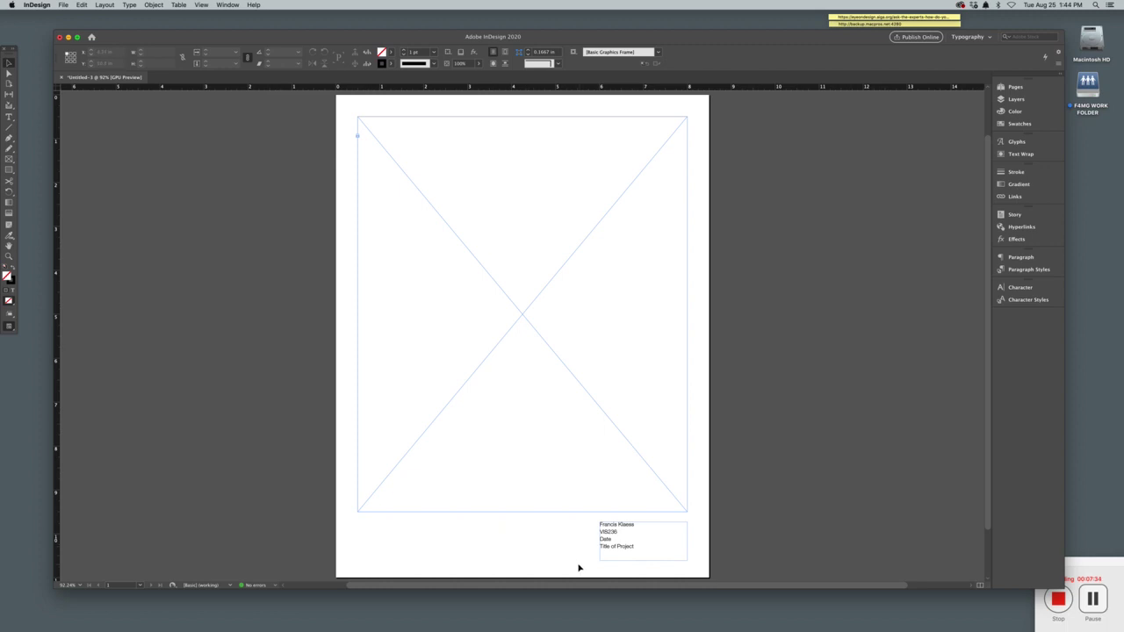
Copy the footer frame to the bottom-left margin and replace its text with LOGO.
left_click(626, 546)
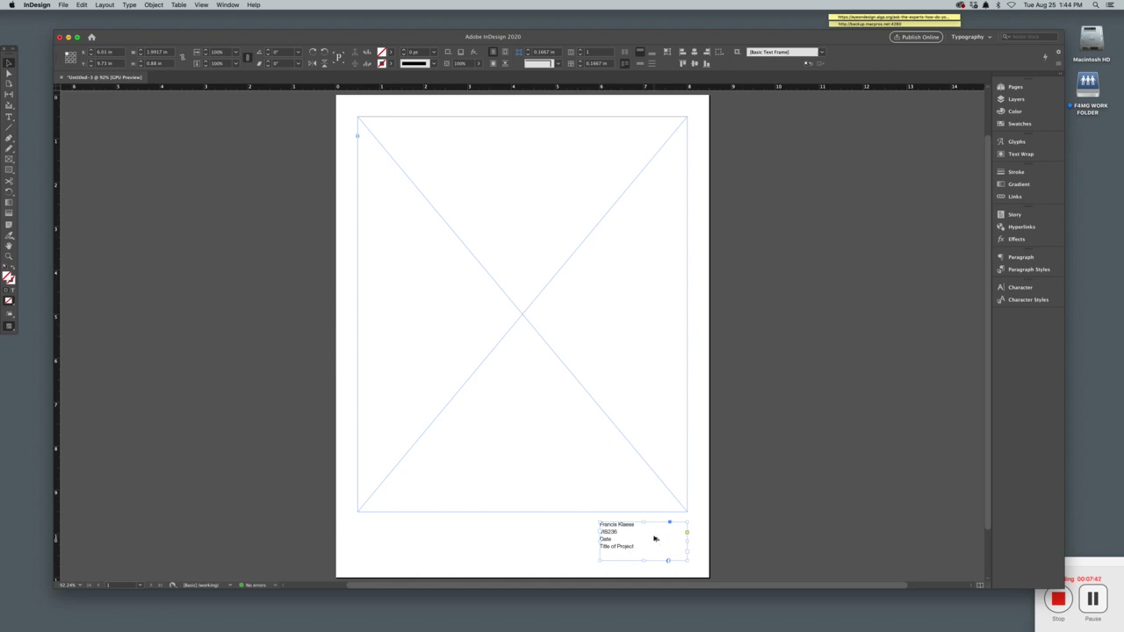
left_click_drag(654, 539, 413, 540)
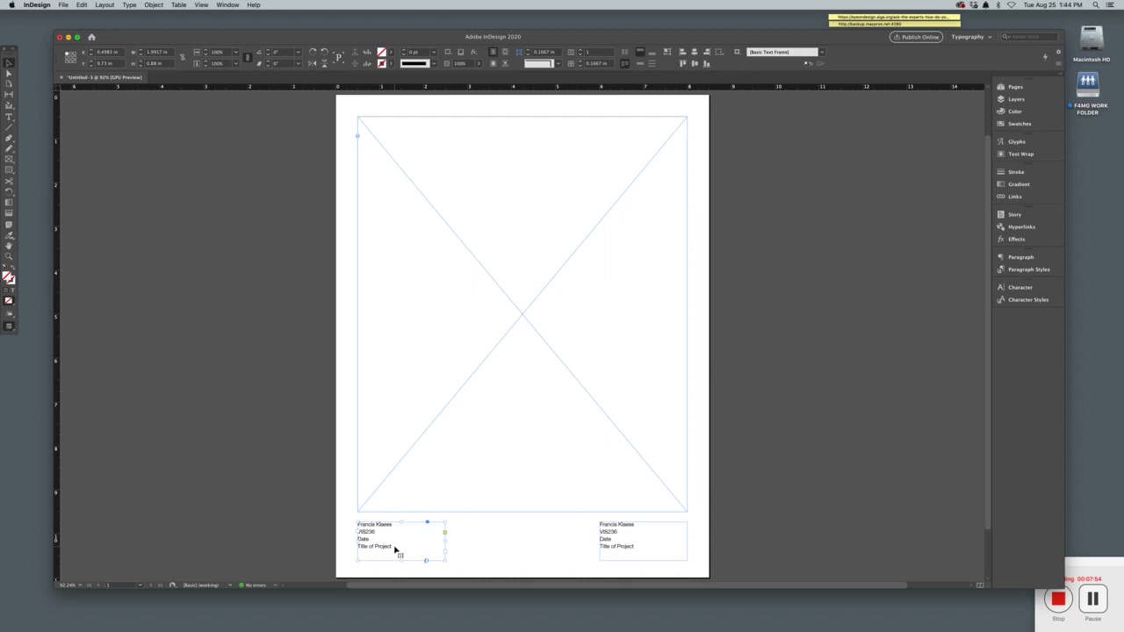
double_click(395, 550)
triple_click(397, 549)
left_click(401, 549)
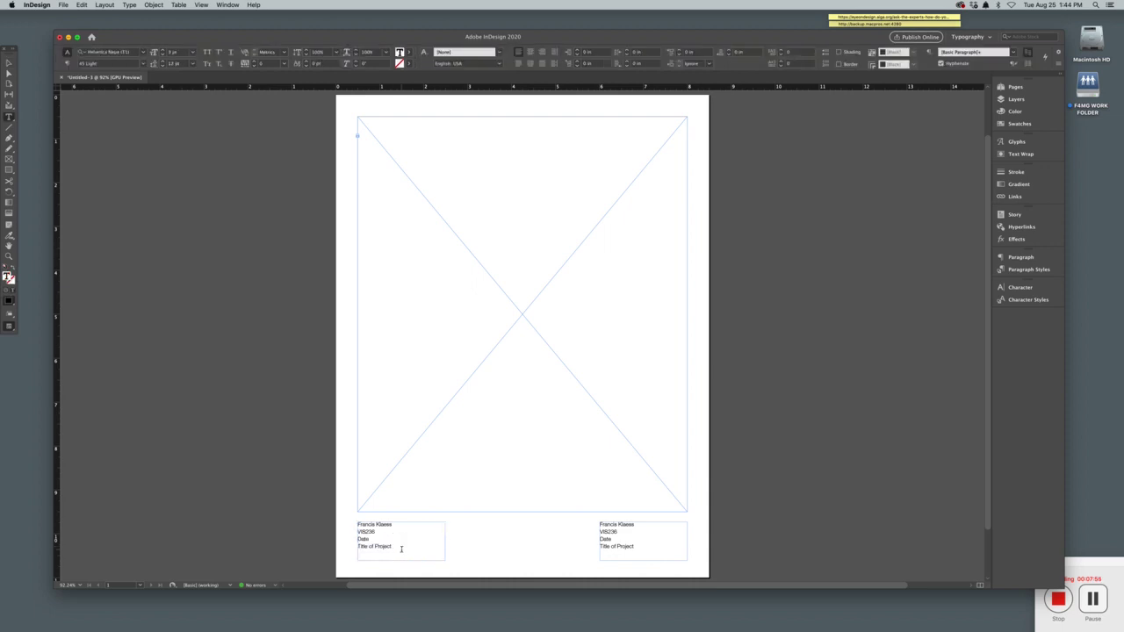
key("super+a")
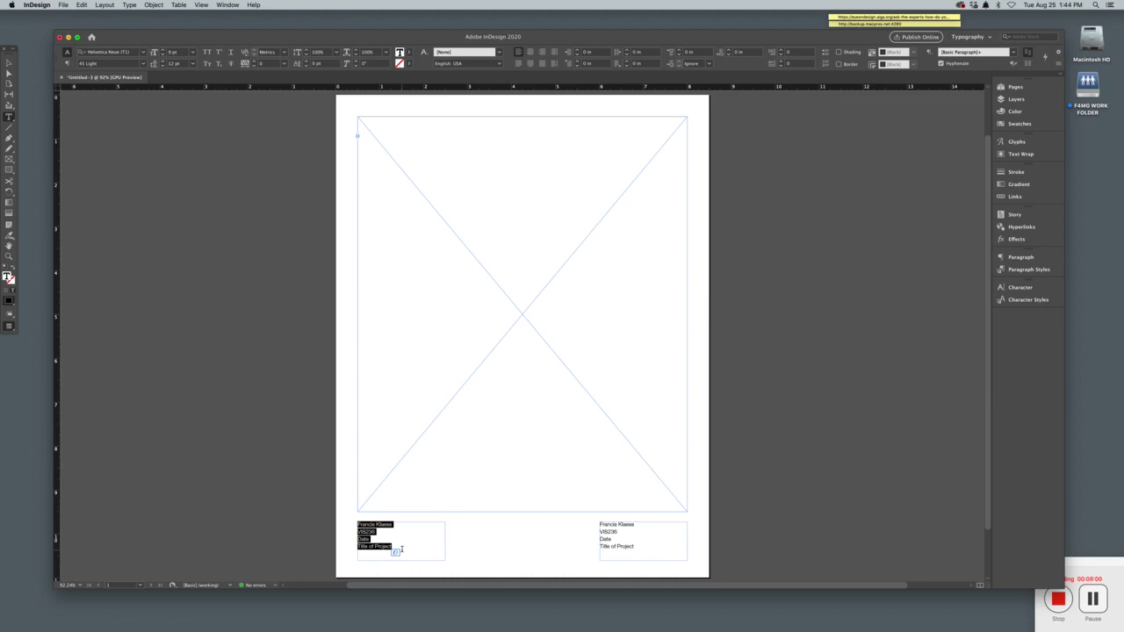
key("BackSpace")
type("LOGO")
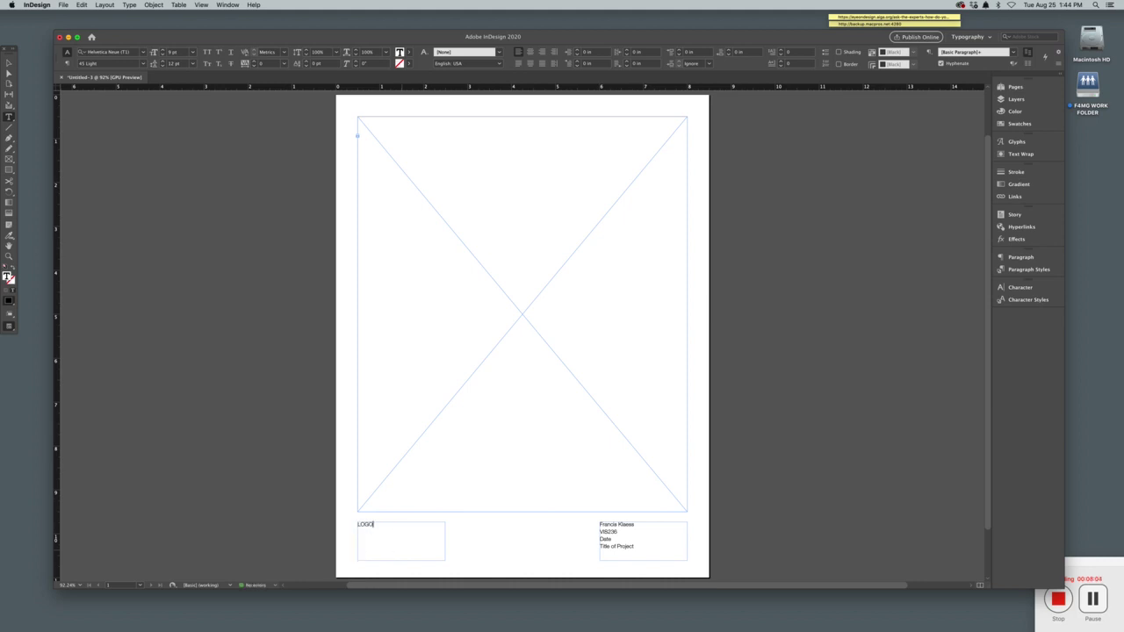
Centre LOGO vertically in its frame via Text Frame Options, Align set to Center.
double_click(375, 528)
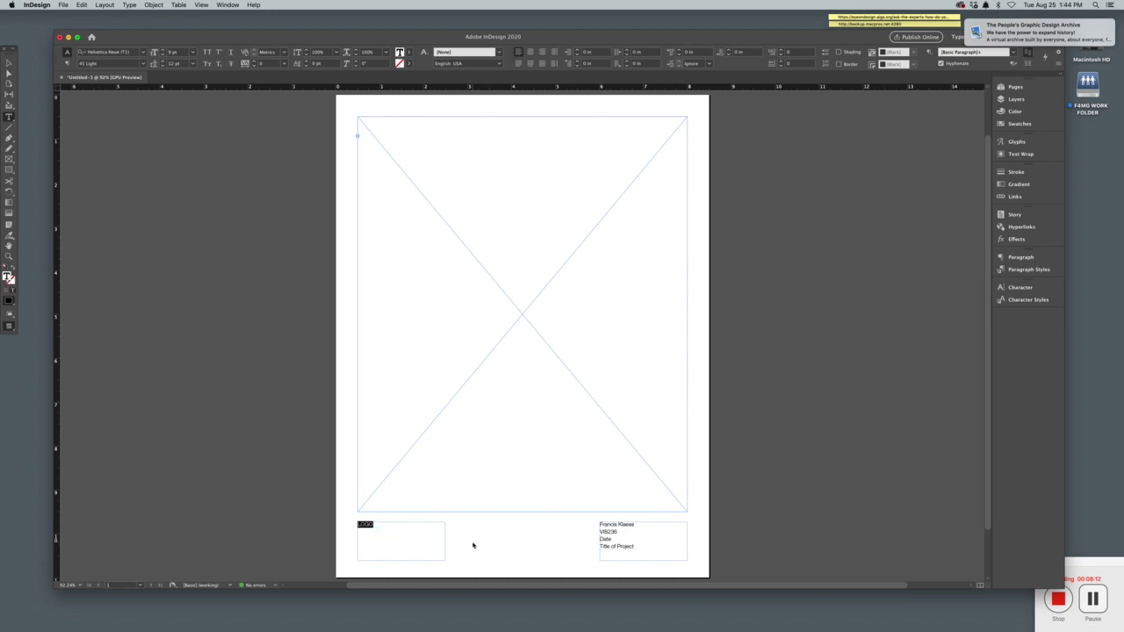
key("super+b")
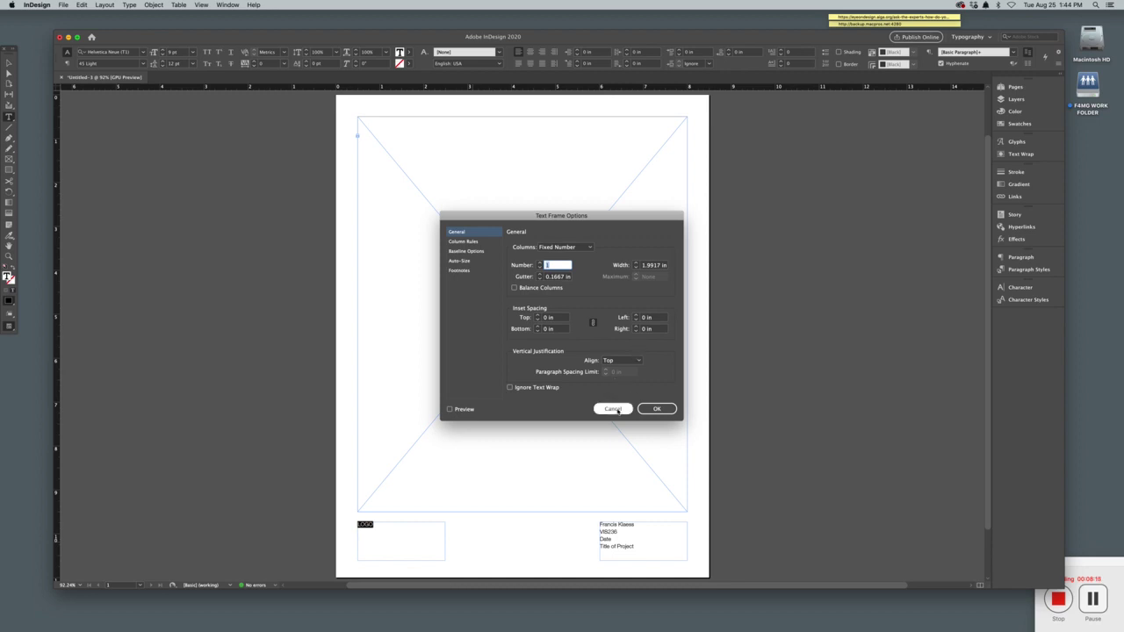
left_click(649, 408)
left_click(395, 538)
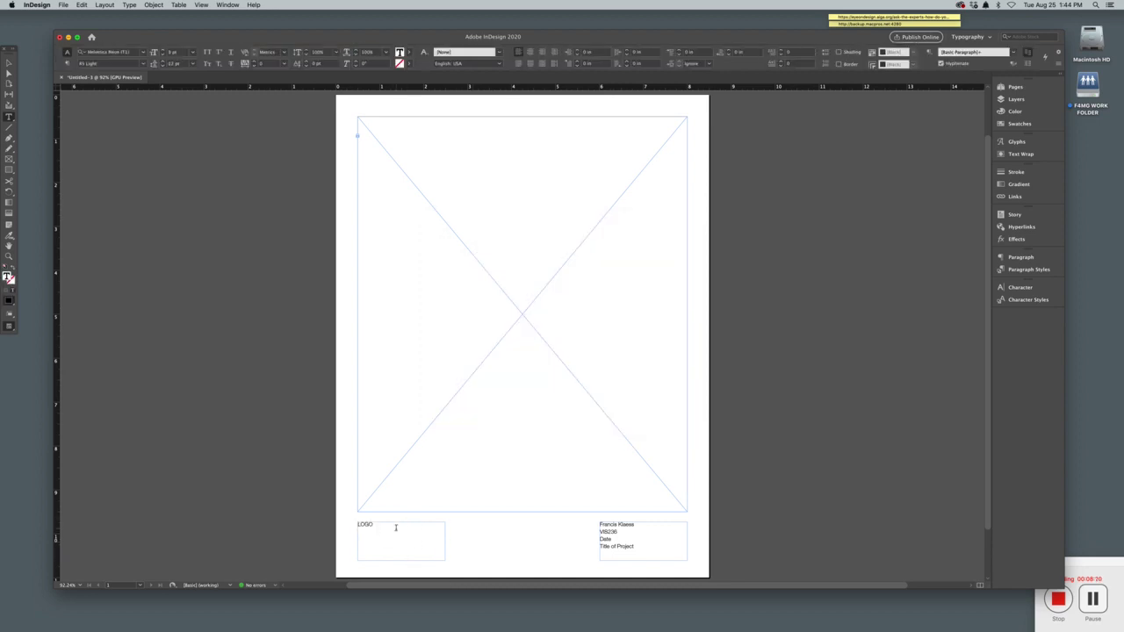
double_click(377, 530)
key("super+b")
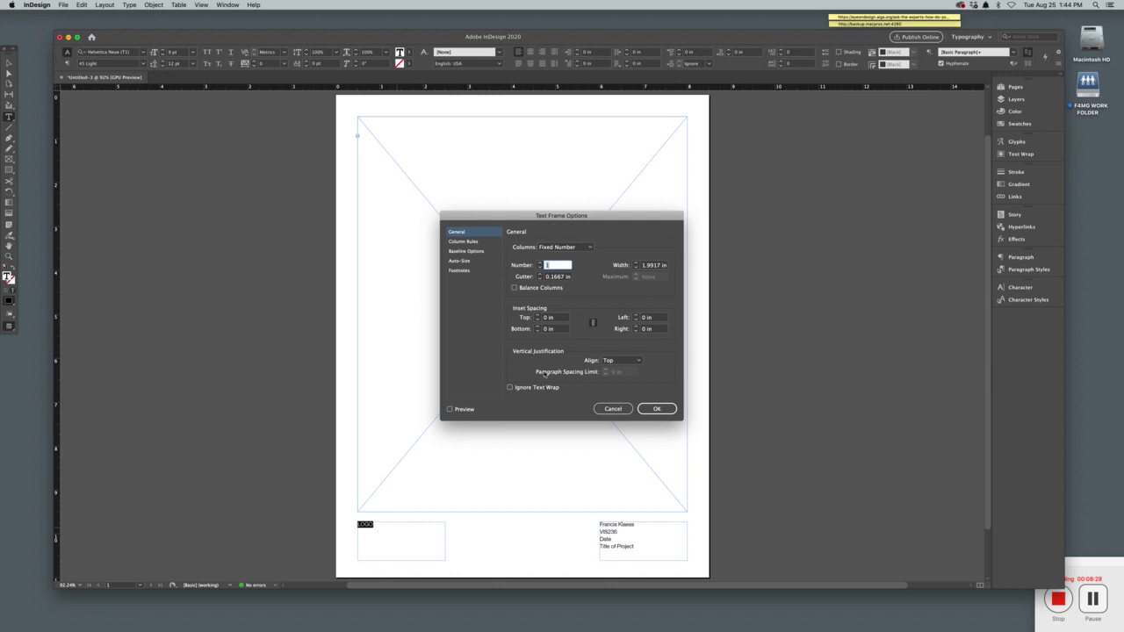
left_click(621, 361)
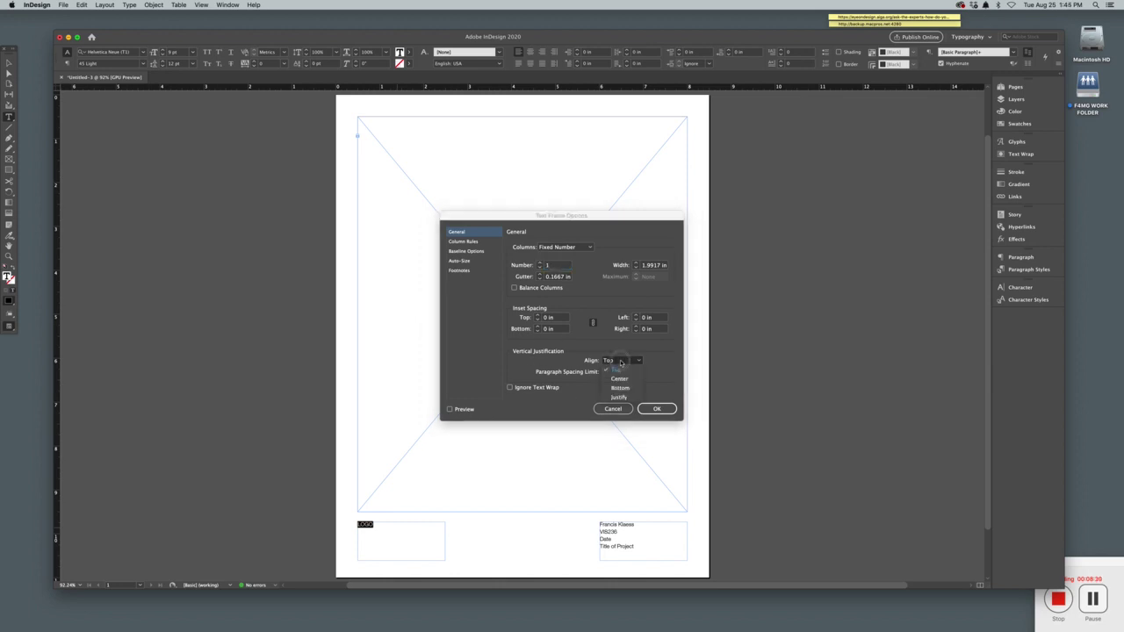
left_click(621, 380)
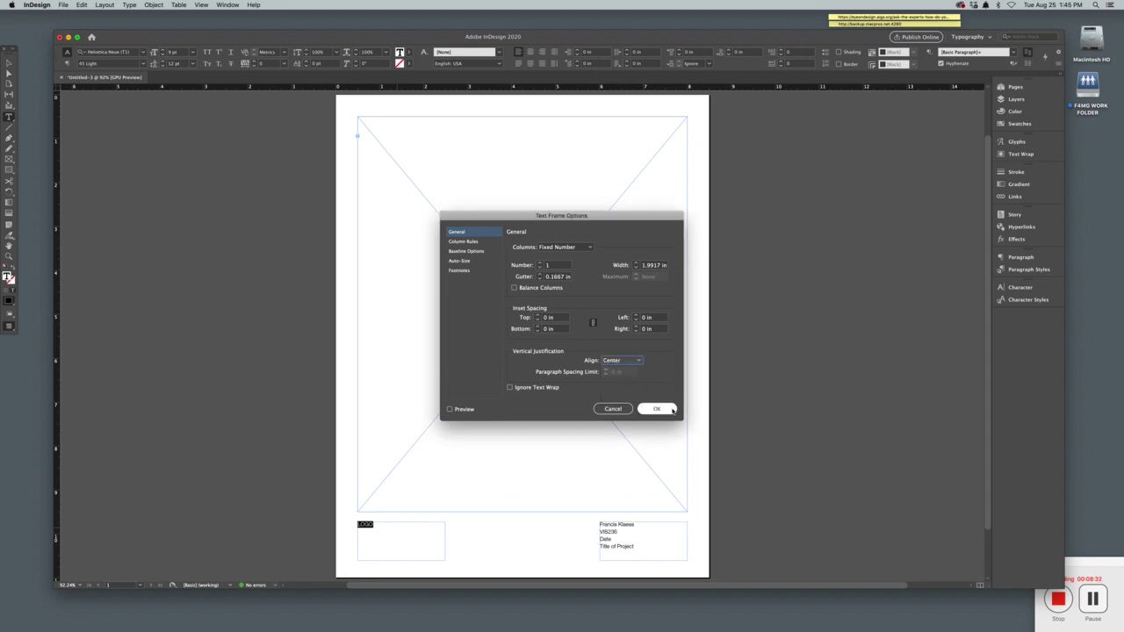
left_click(662, 409)
left_click(548, 541)
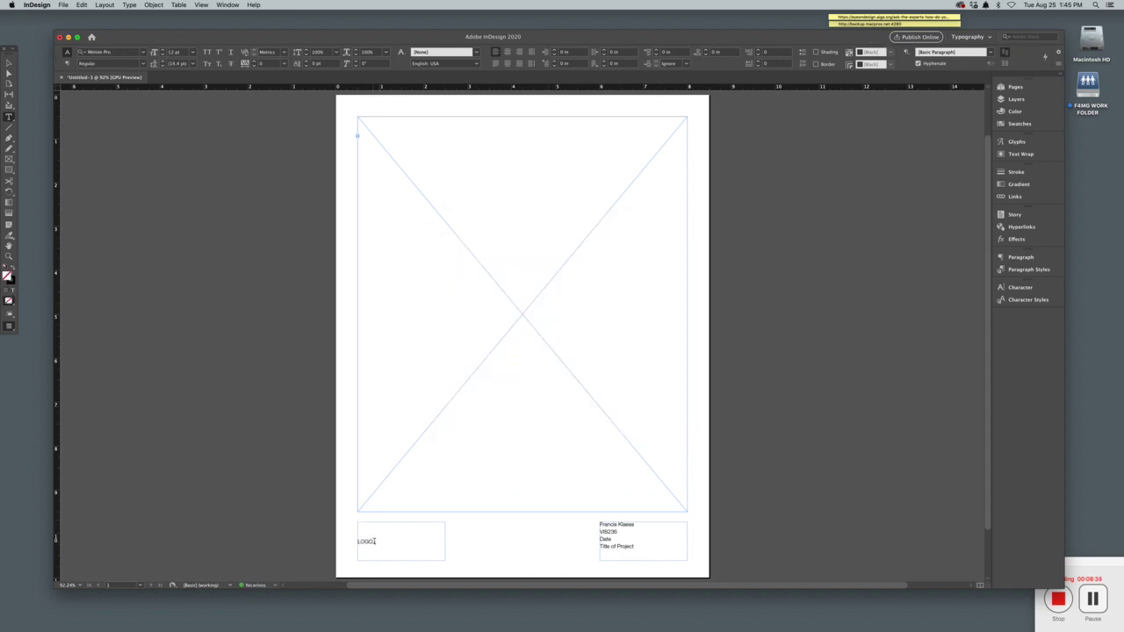
Set the LOGO text to the 75 Bold font style.
left_click_drag(375, 541, 357, 541)
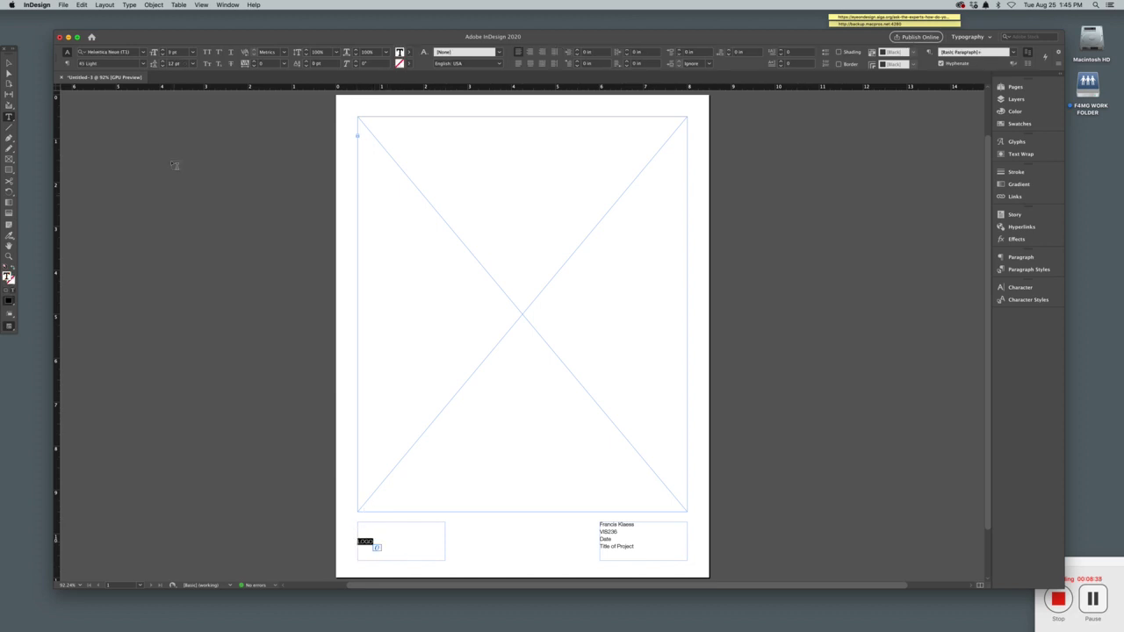
left_click(143, 64)
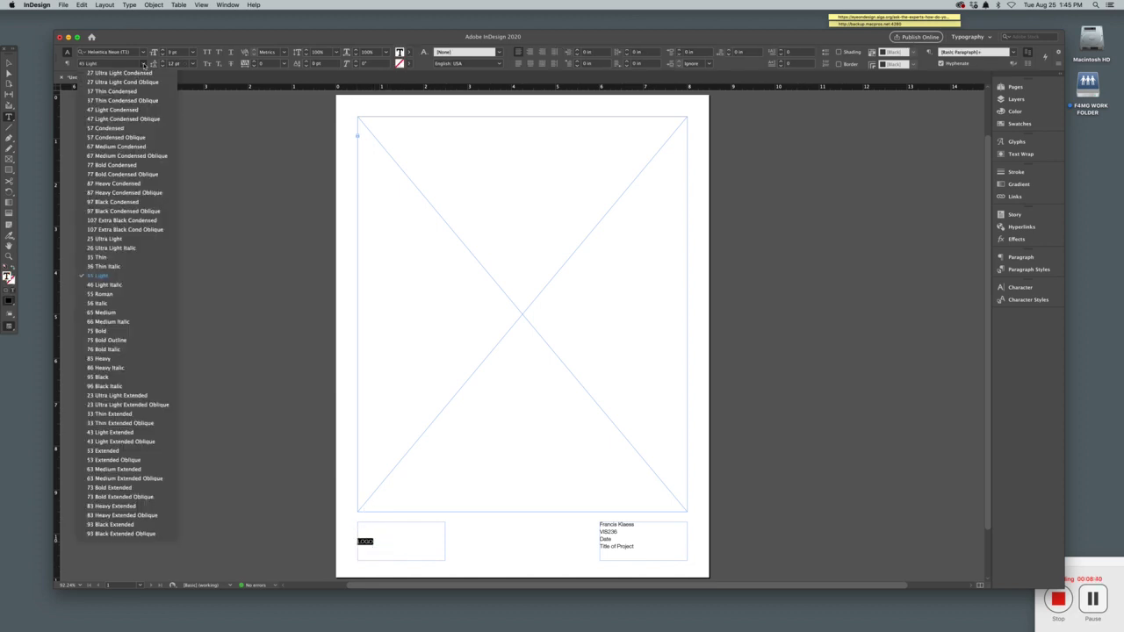
left_click(105, 332)
left_click(472, 544)
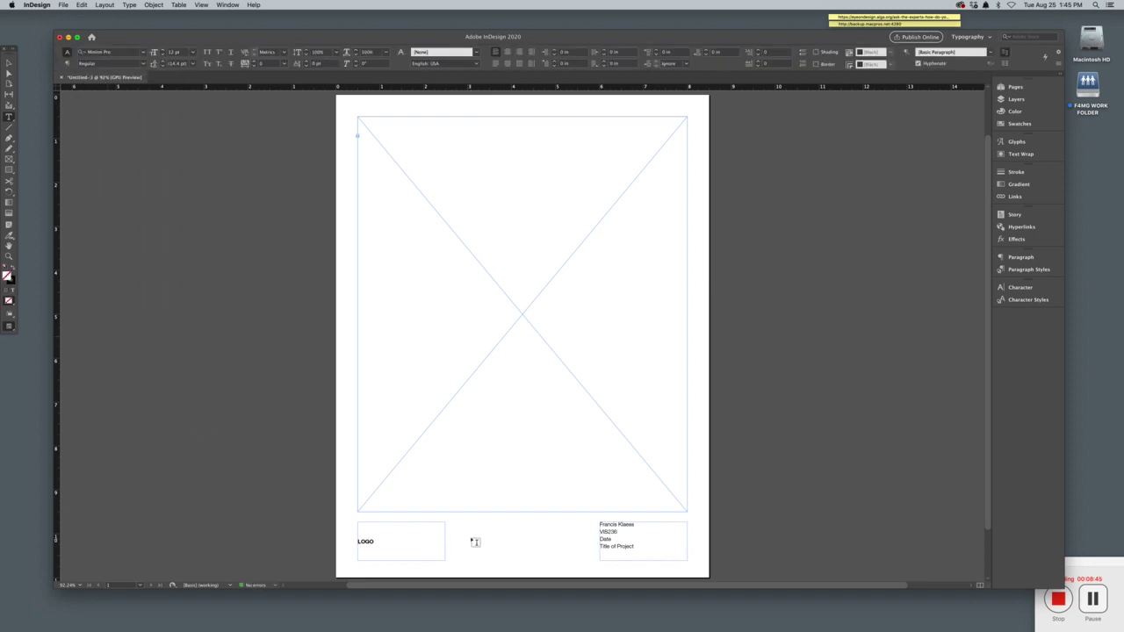
key("v")
Preview without guides and vertically centre the four-line info text via Text Frame Options.
key("super+alt+shift+y")
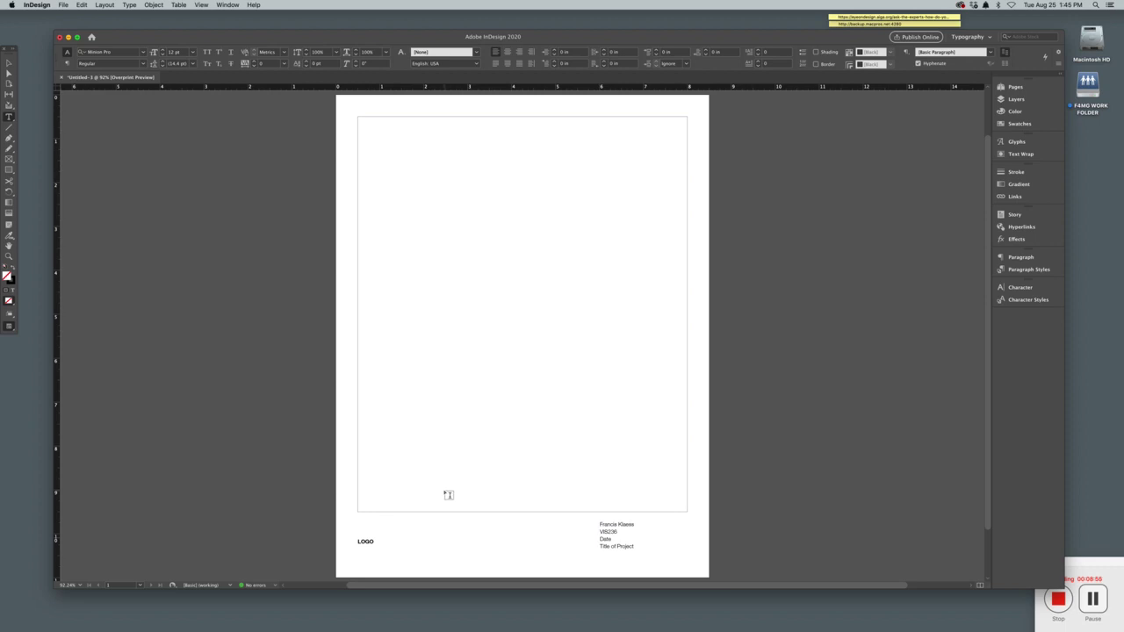
left_click(10, 64)
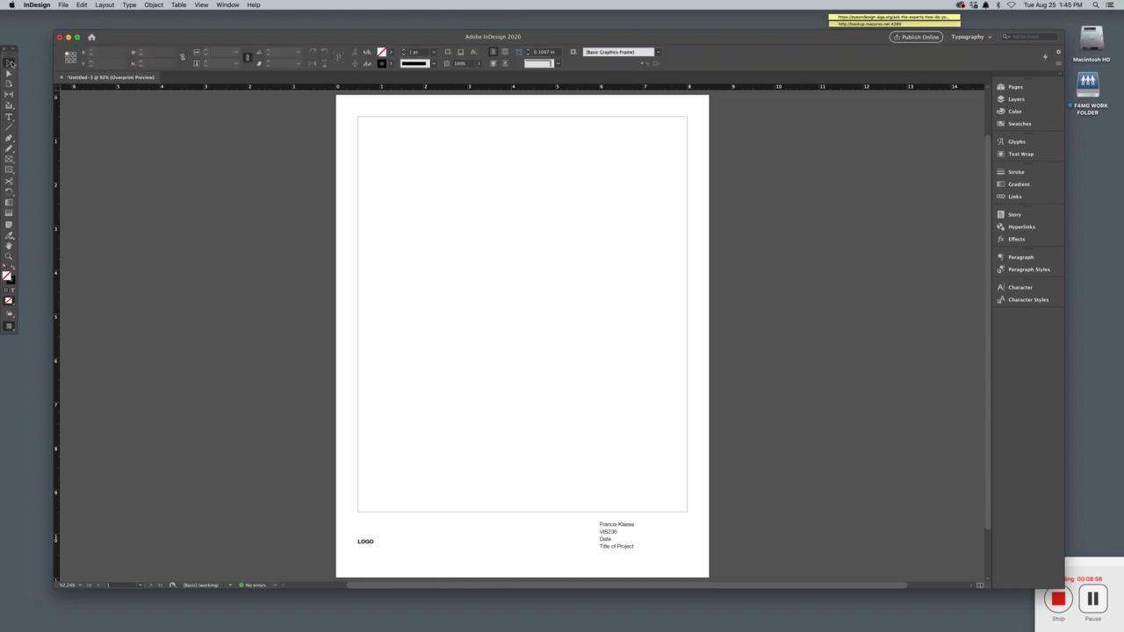
left_click(632, 546)
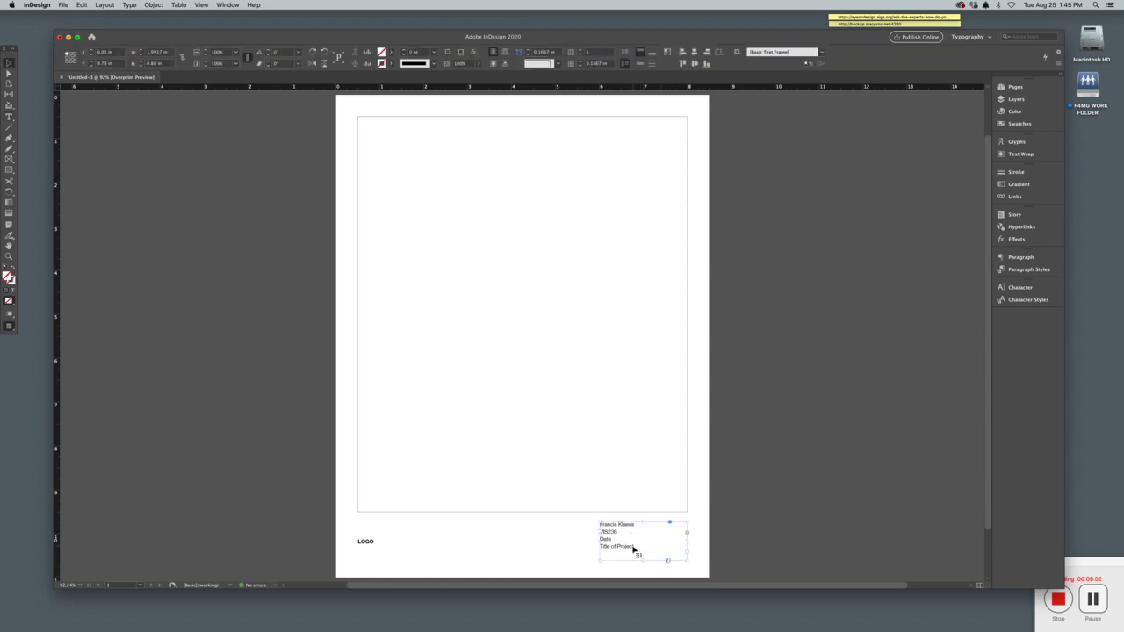
double_click(635, 548)
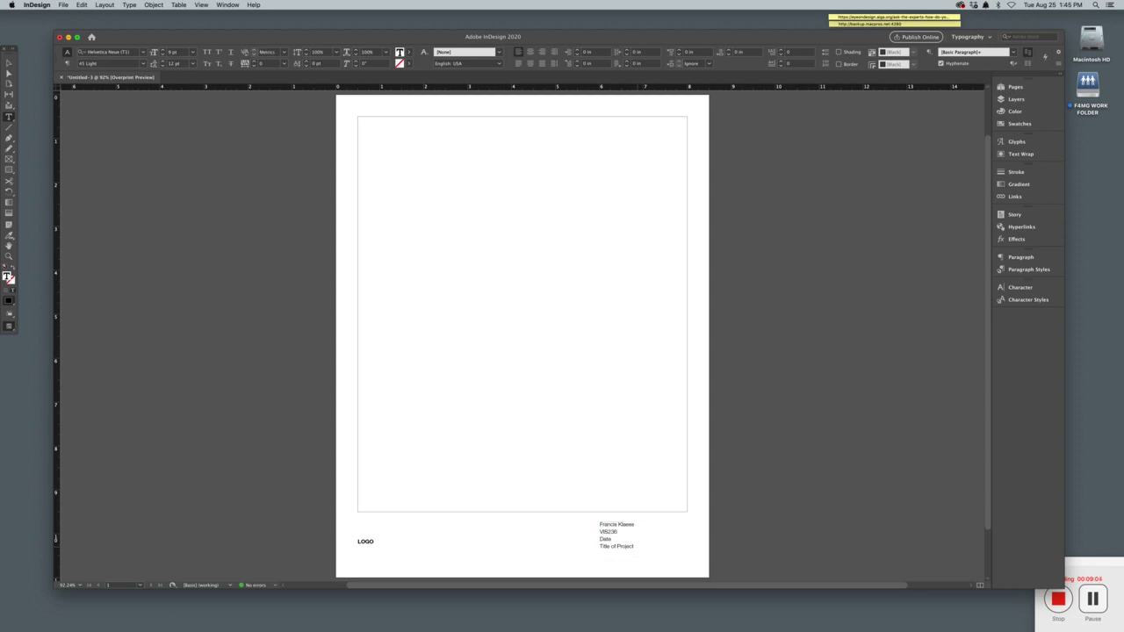
key("super+a")
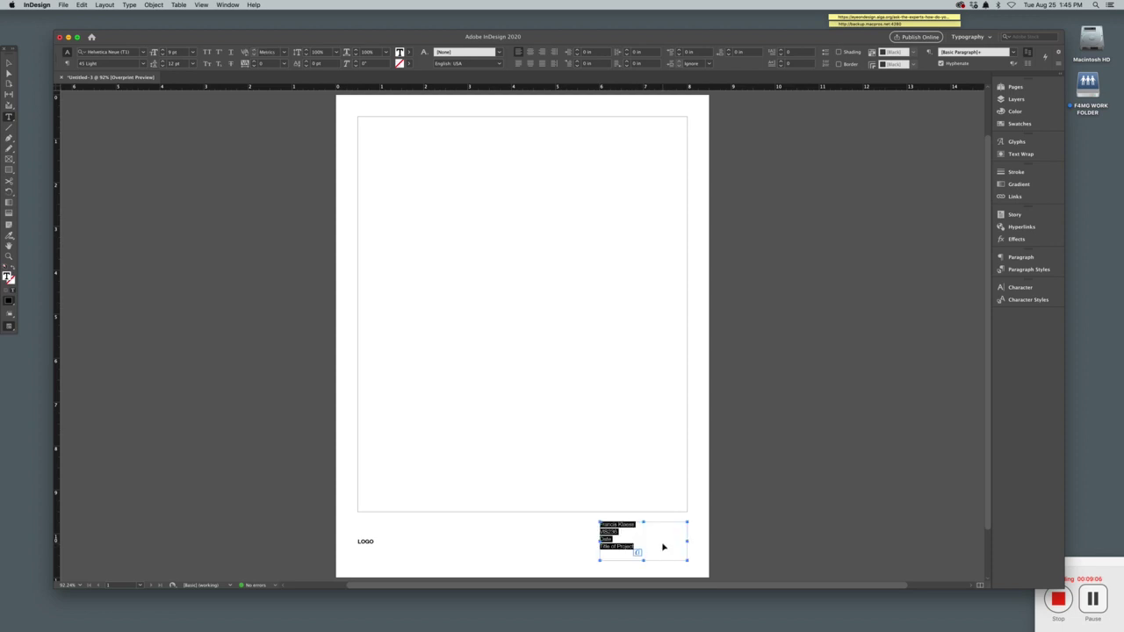
key("super+b")
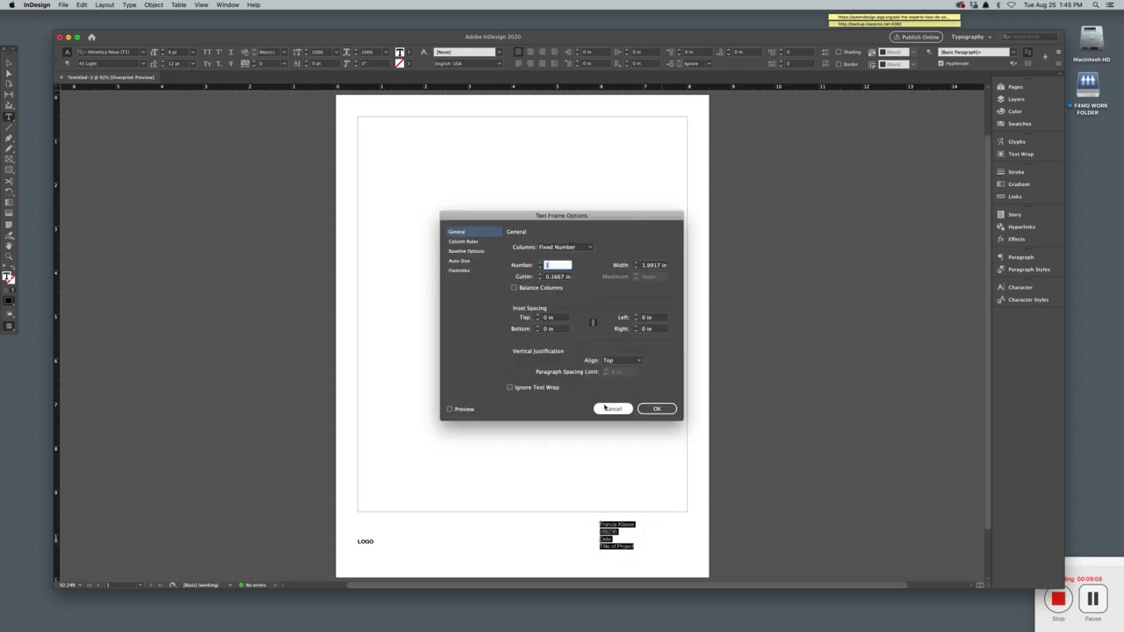
left_click(624, 361)
left_click(620, 373)
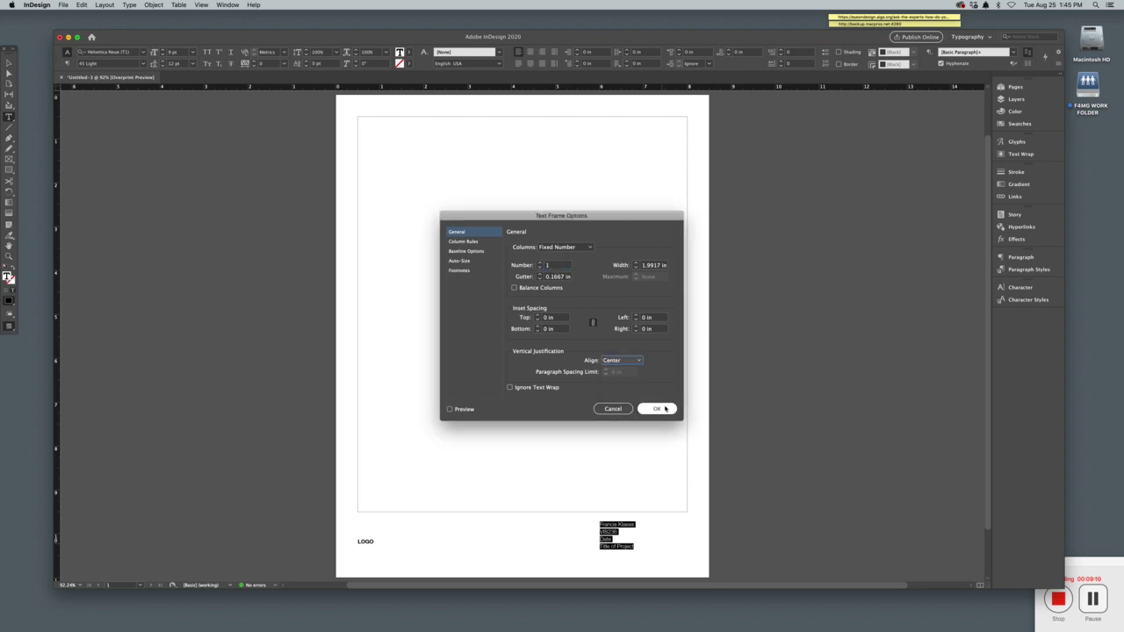
left_click(661, 410)
Deselect the info text and shift the document window slightly left.
left_click(733, 454)
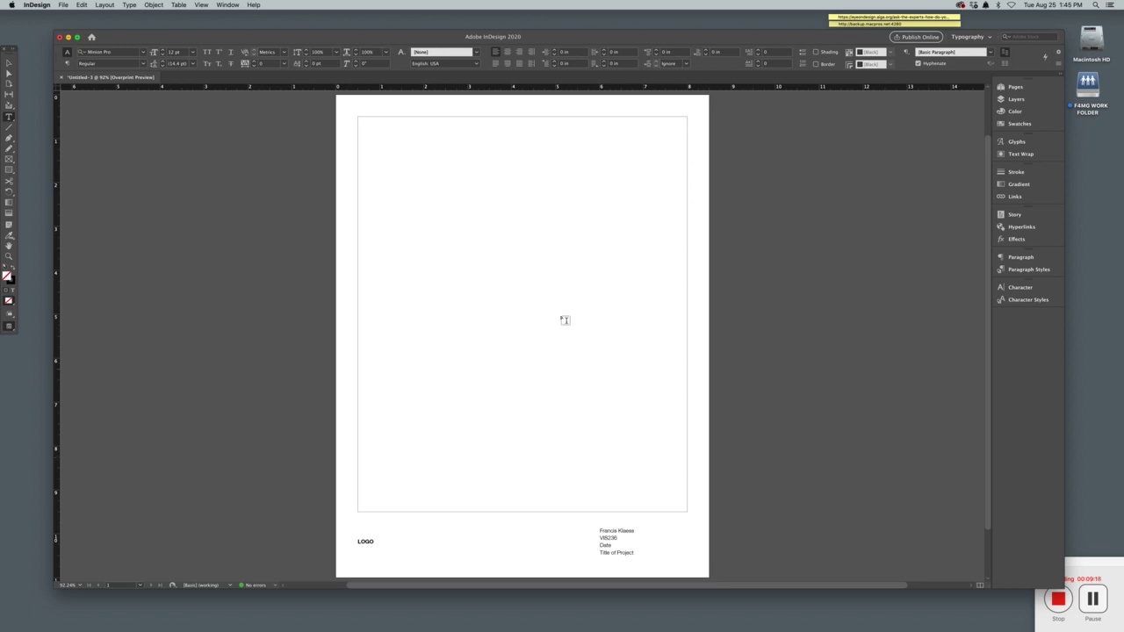
left_click(9, 63)
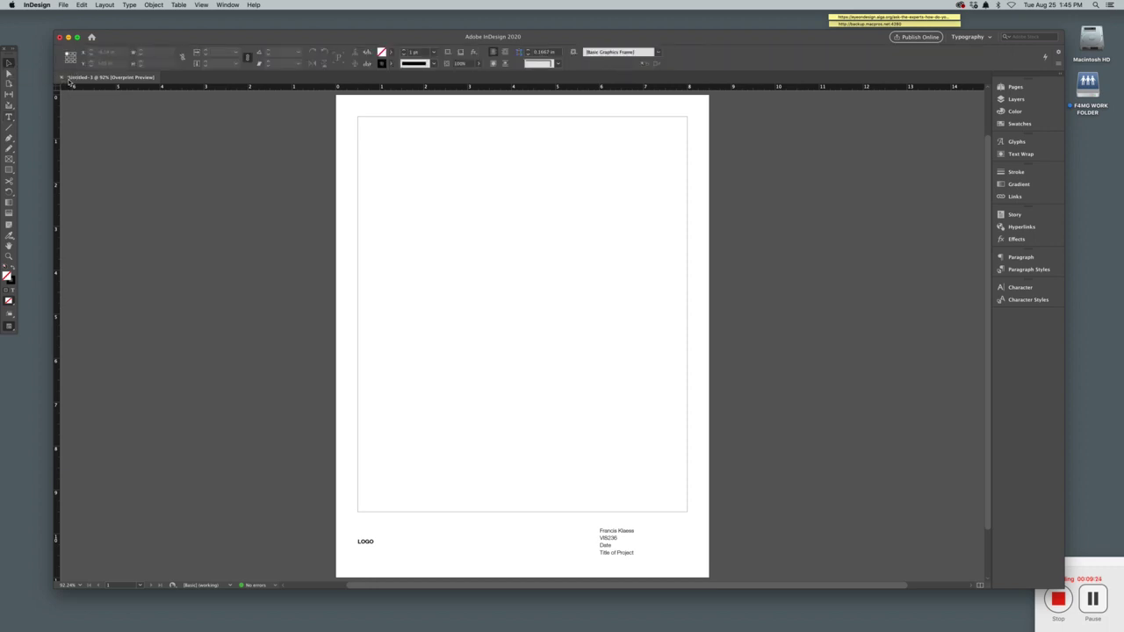
mouse_move(585, 40)
left_mouse_down()
mouse_move(555, 40)
mouse_move(568, 44)
left_mouse_up()
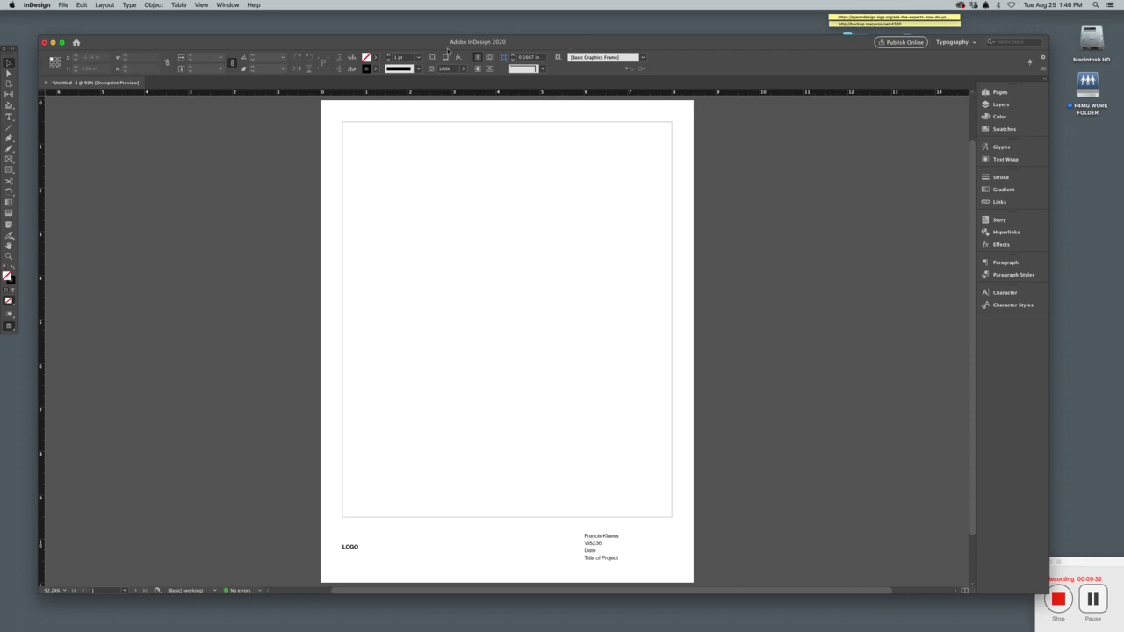
Start Save As and browse to the VIS236 - TEMPLATES folder inside VIS236 - FALL2020 on the Desktop.
left_click(64, 5)
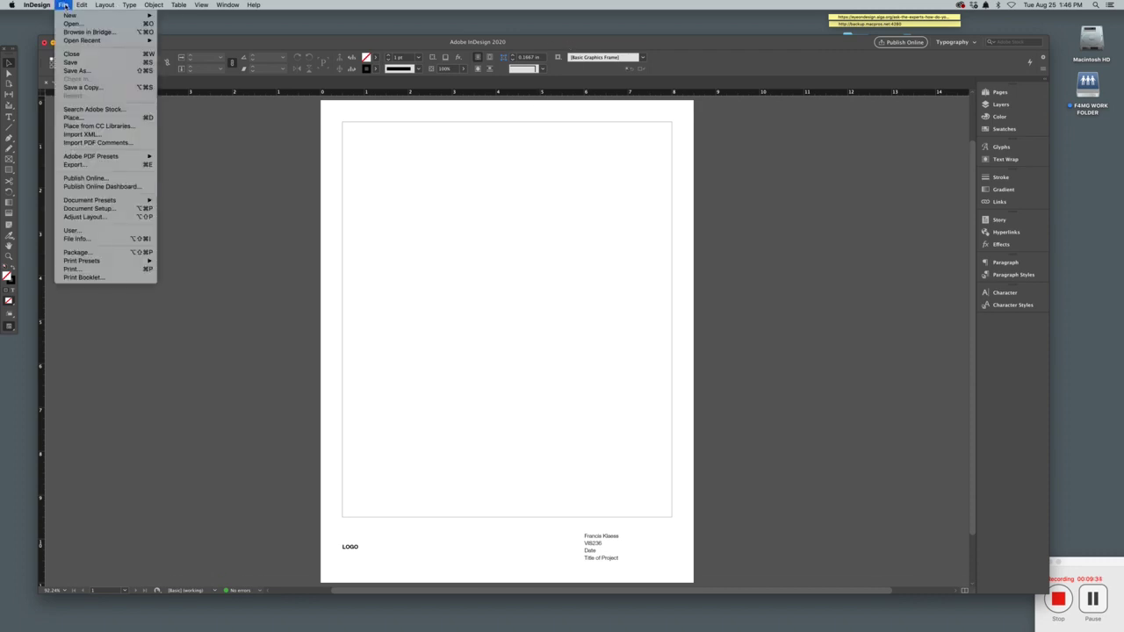
left_click(78, 70)
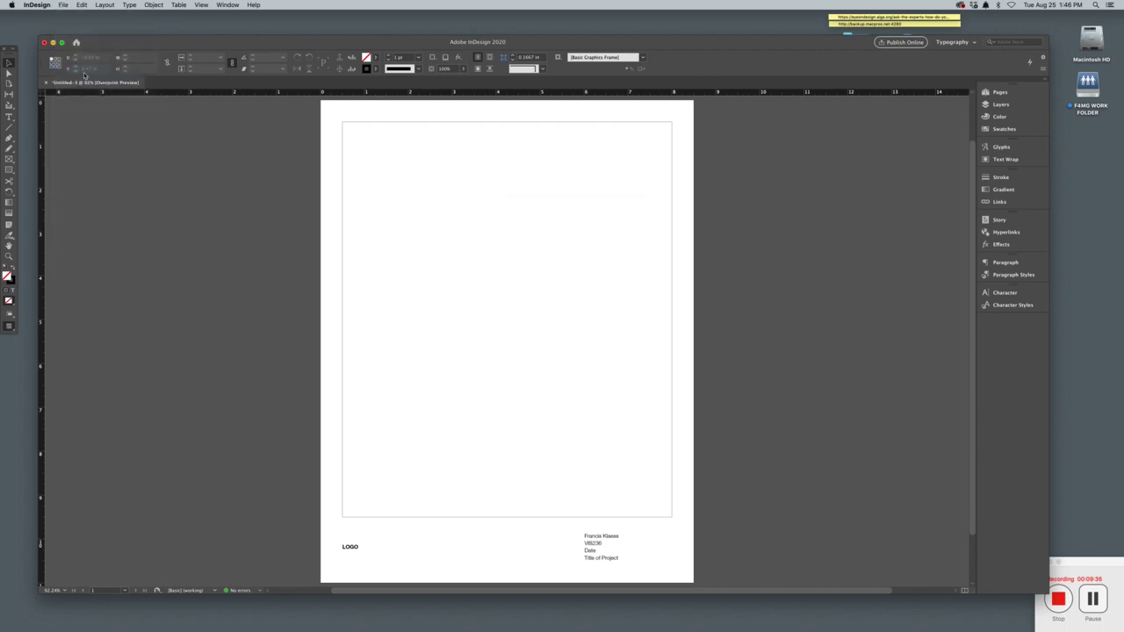
left_click(567, 80)
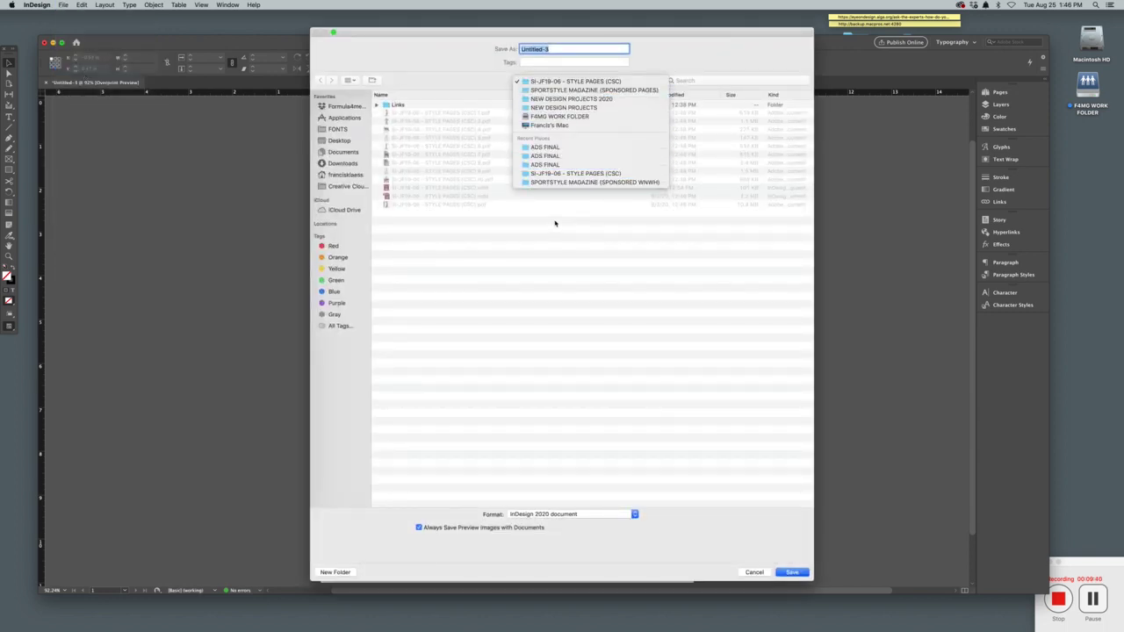
left_click(515, 246)
left_click(340, 141)
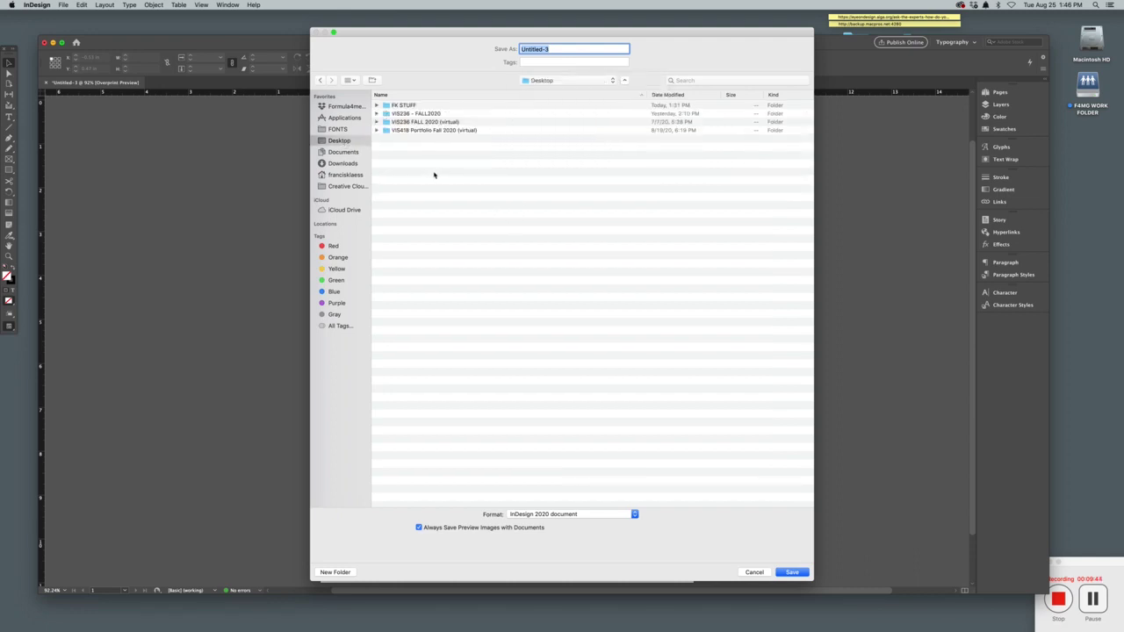
left_click(414, 115)
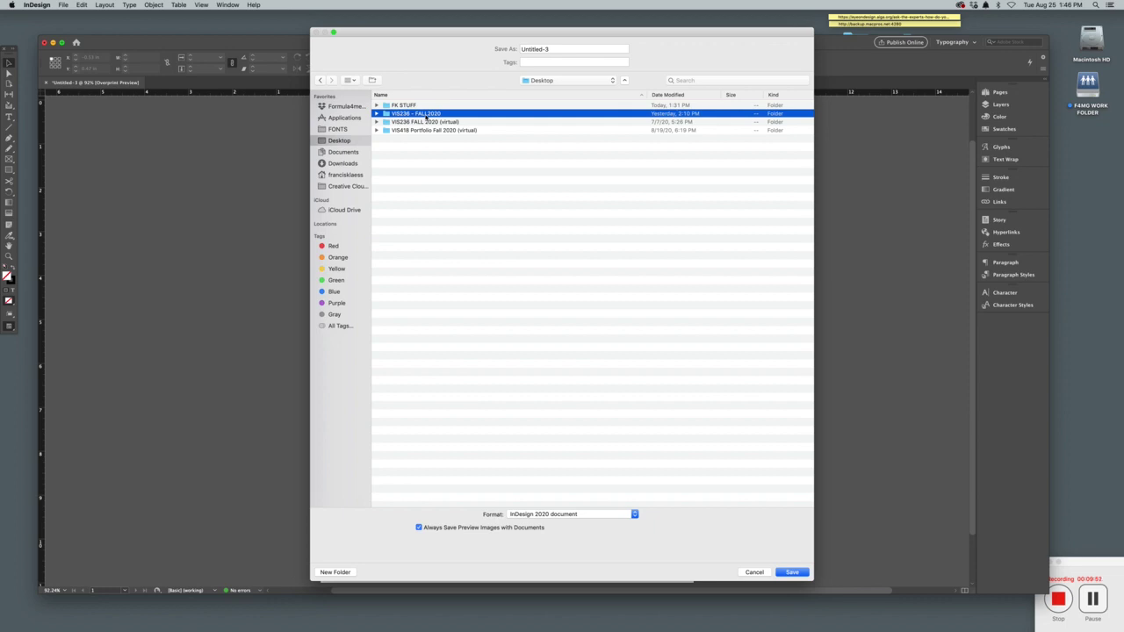
double_click(426, 115)
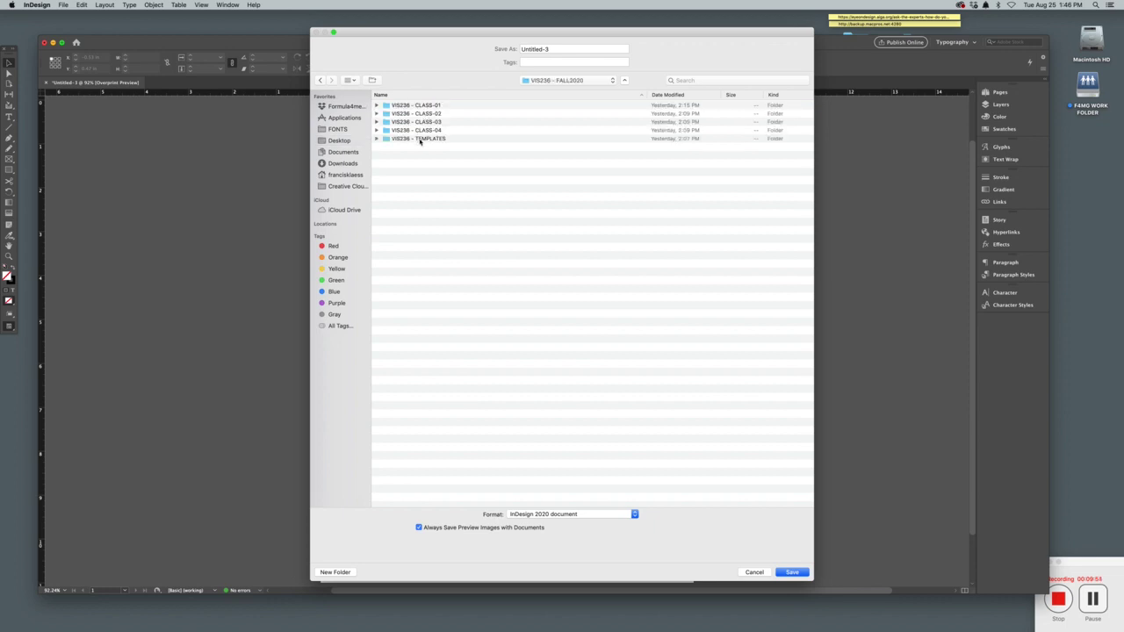
double_click(421, 139)
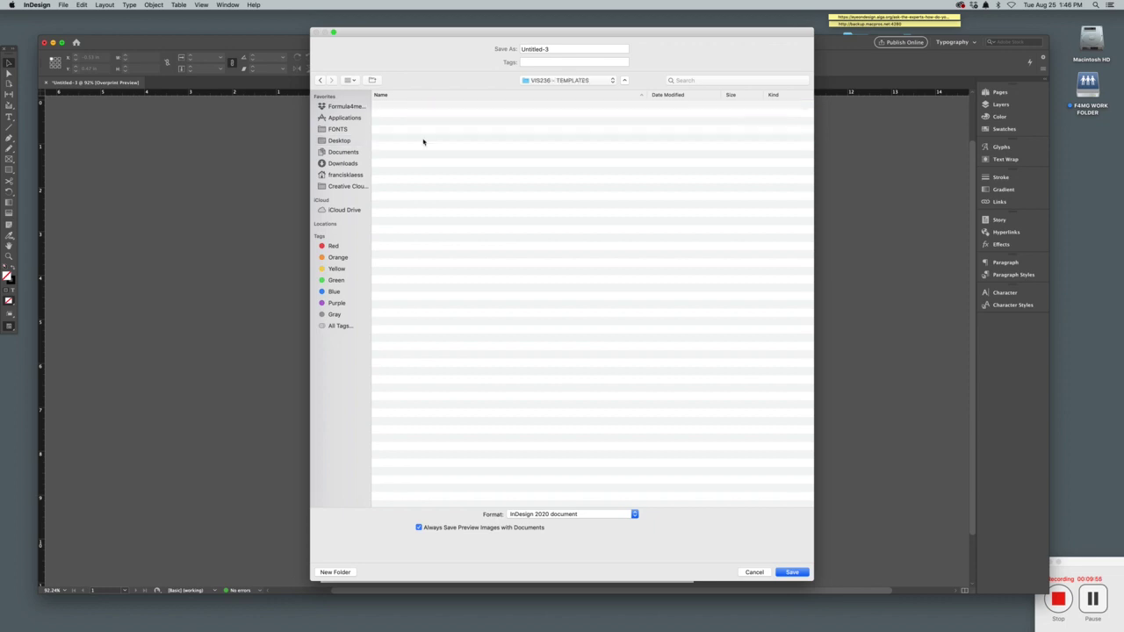
Name the file Design Format A and save it in InDesign 2020 template format.
triple_click(555, 50)
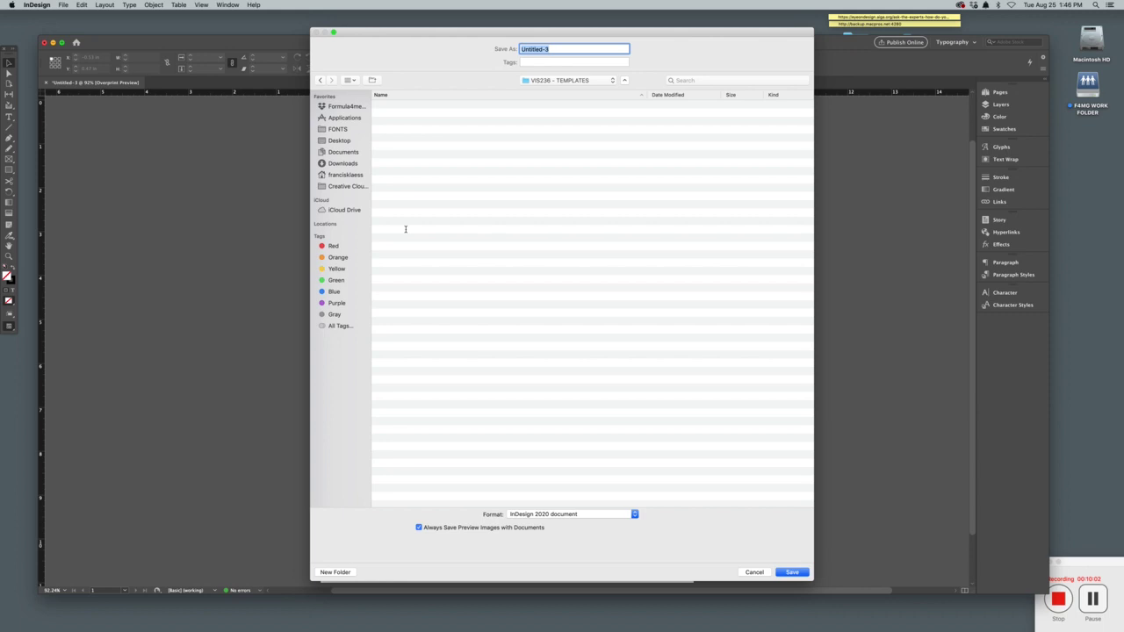
type("Design Format A")
left_click(560, 517)
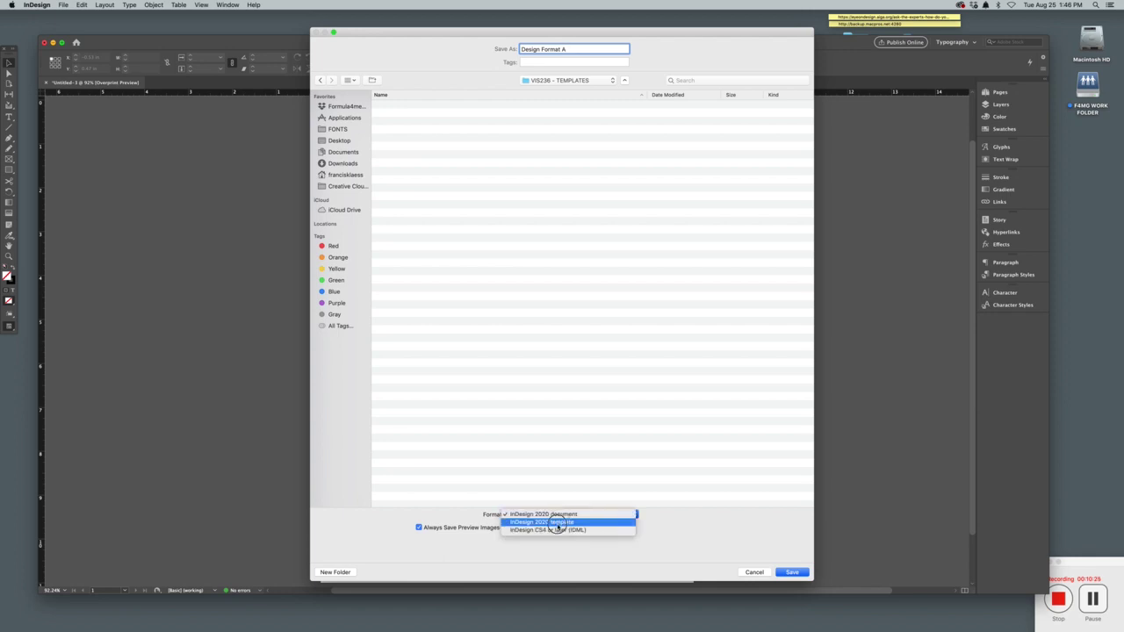
left_click(559, 524)
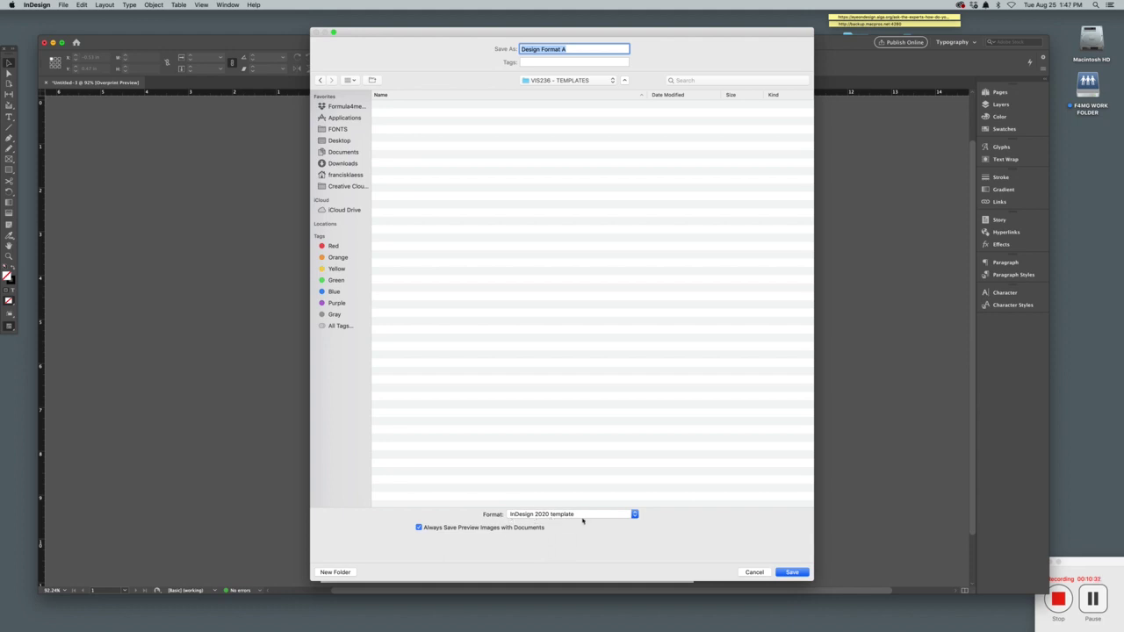
left_click(790, 572)
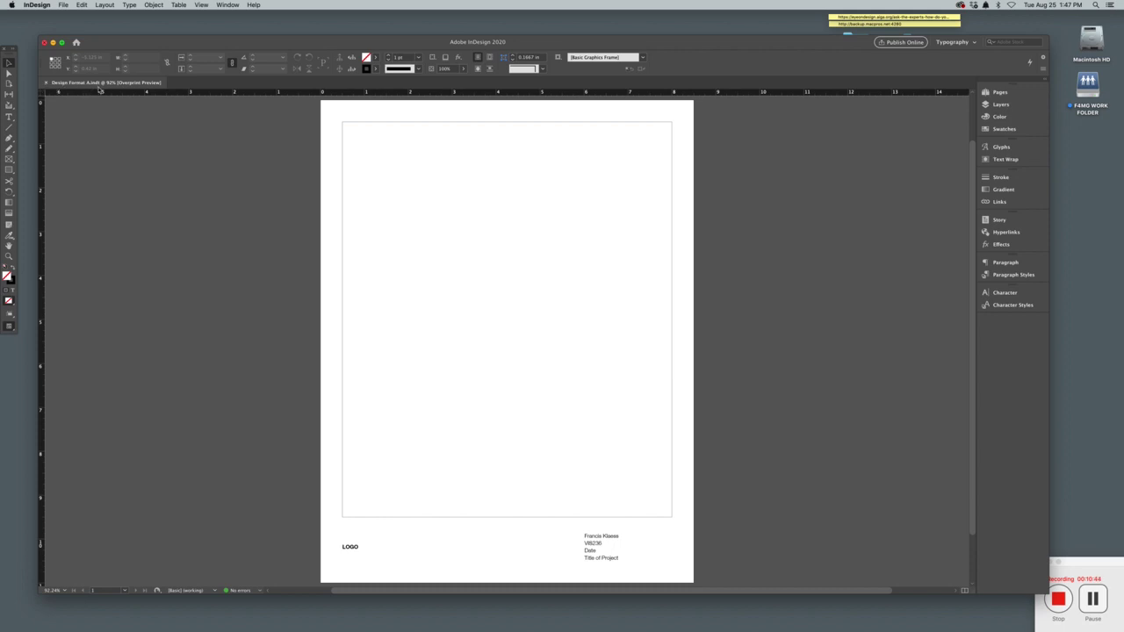
Close the Design Format A template and bring up the Finder listing of VIS236 - TEMPLATES.
left_click(46, 43)
left_click(417, 308)
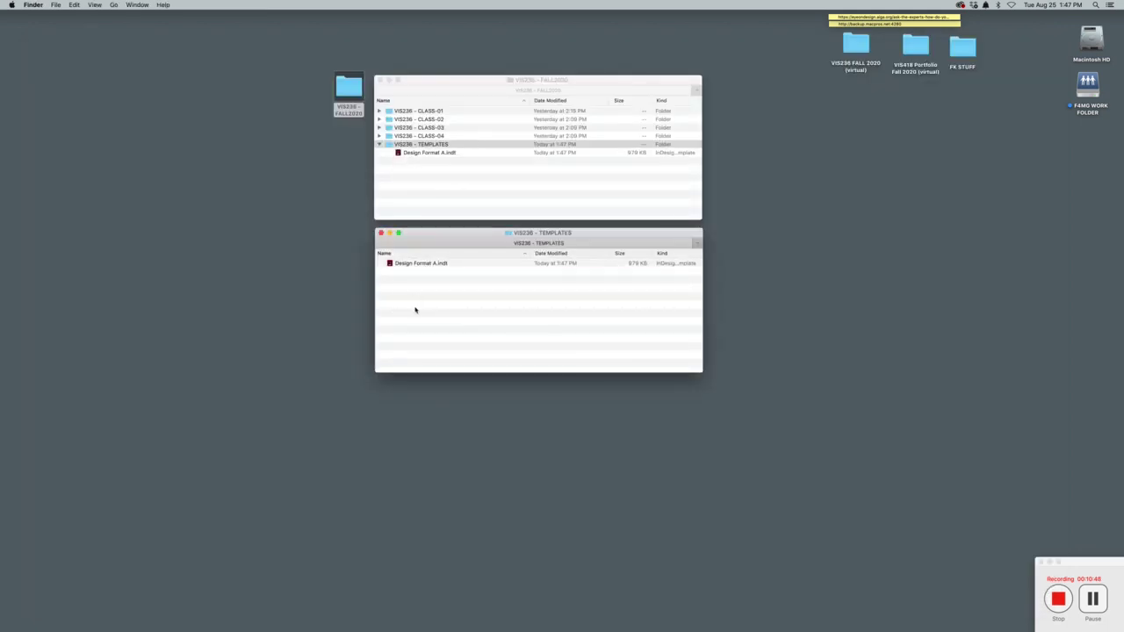
left_click(479, 195)
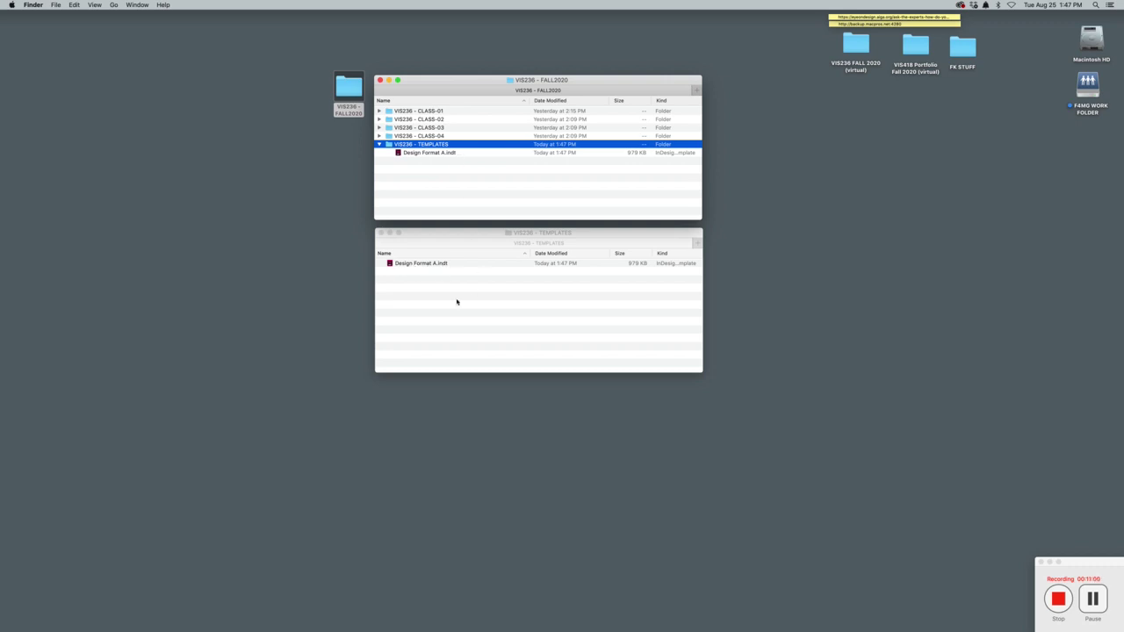
left_click(457, 302)
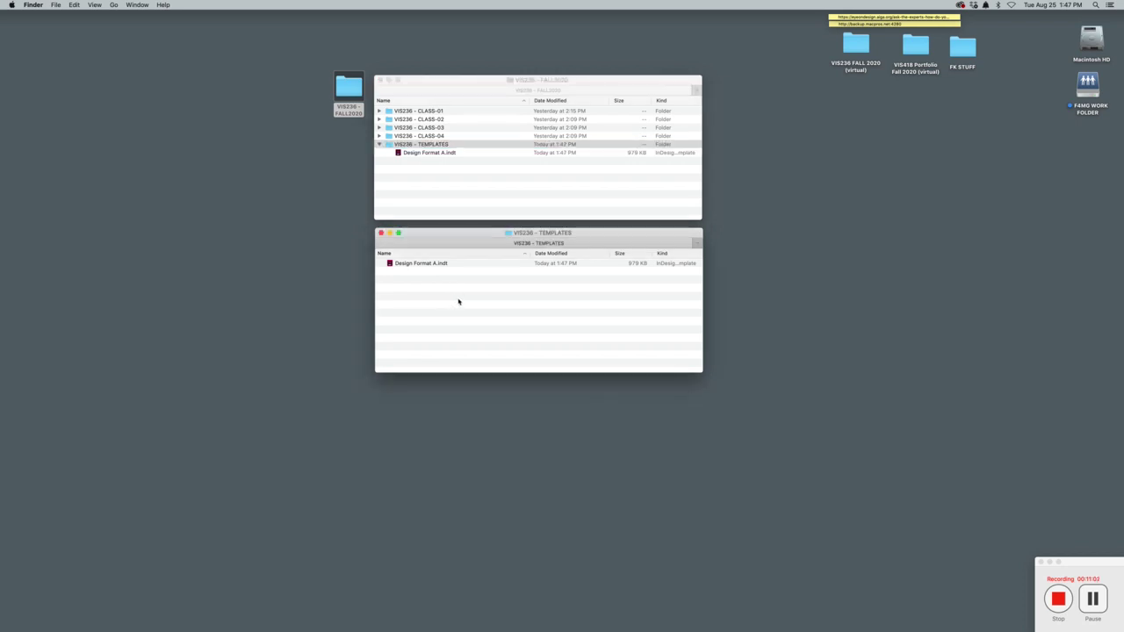
left_click(455, 312)
Open a new page from Design Format A.indt and type TYPOGRAPHY TEST in a new text frame.
left_click_drag(399, 155, 337, 624)
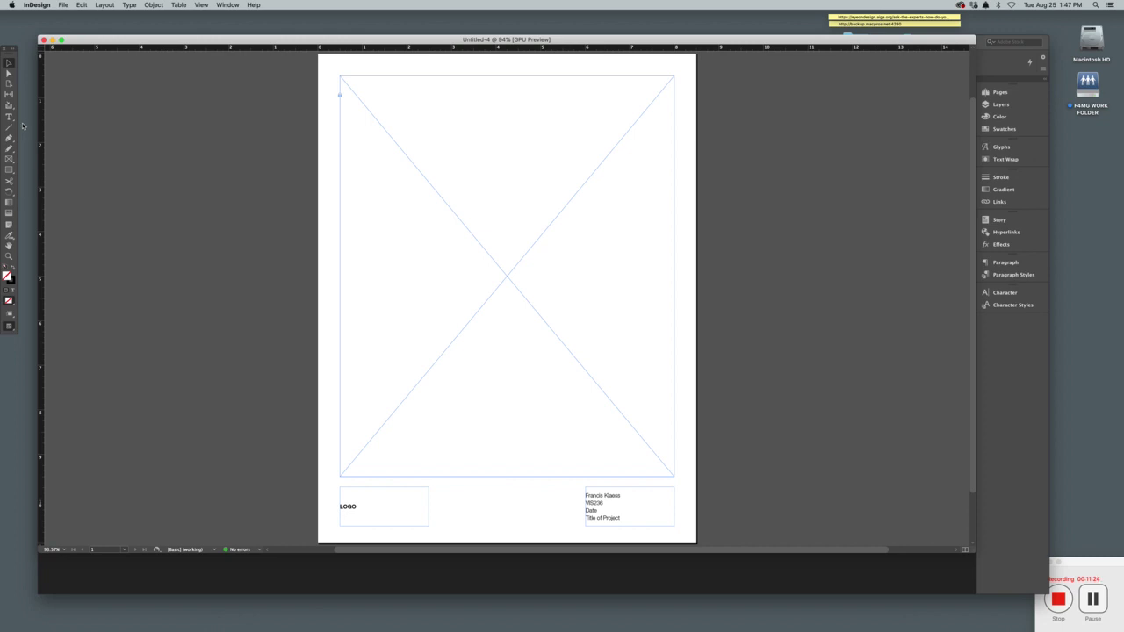
key("super+alt+shift+y")
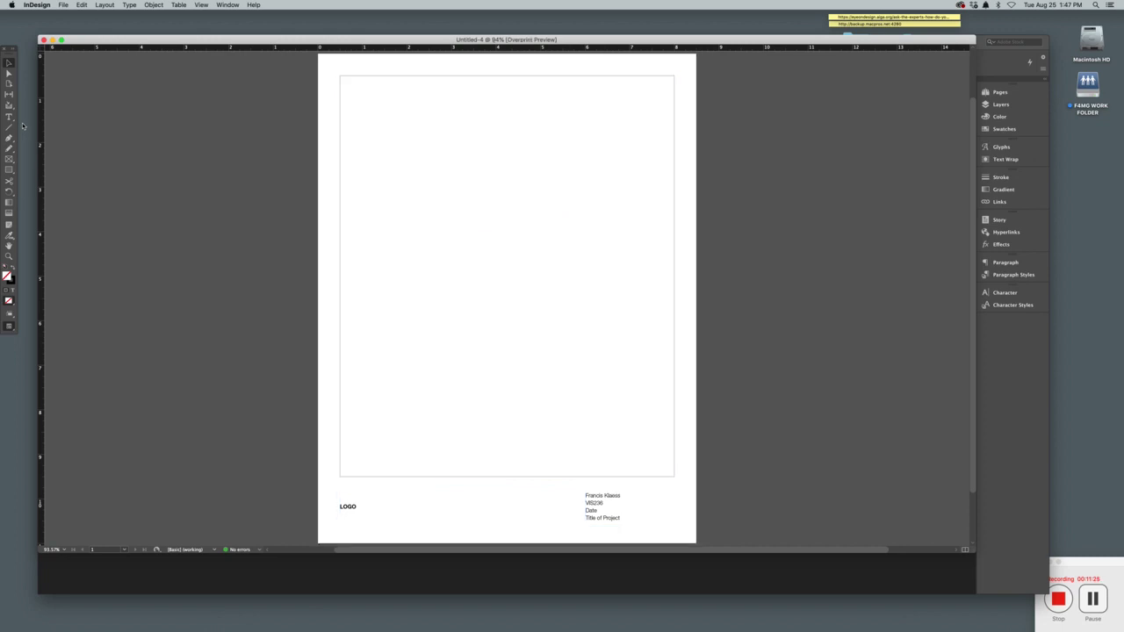
left_click(8, 117)
left_click_drag(367, 224, 642, 312)
type("T")
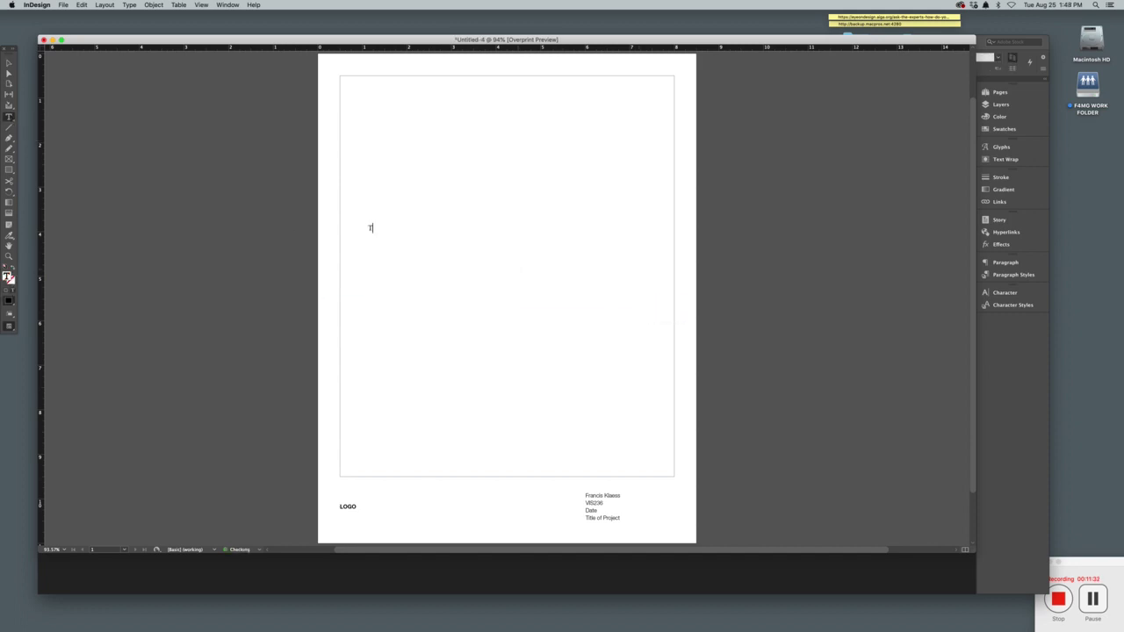
type("YPOGRAPHY TEST")
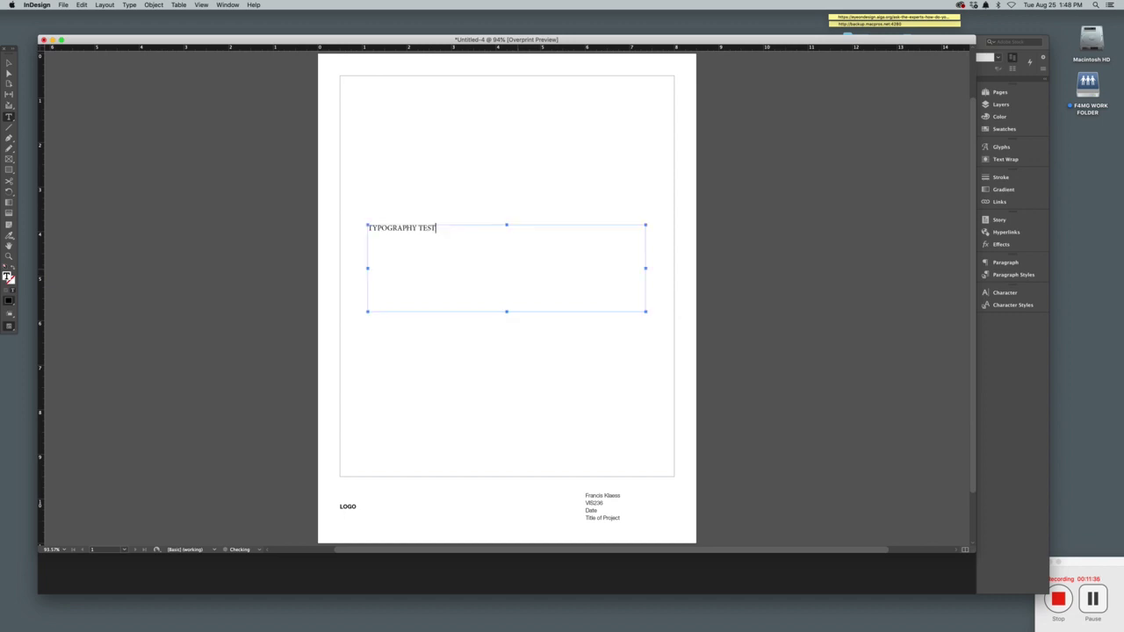
Center the heading, enlarge it, and set it in ChunkFive sized to fit one line.
key("super+a")
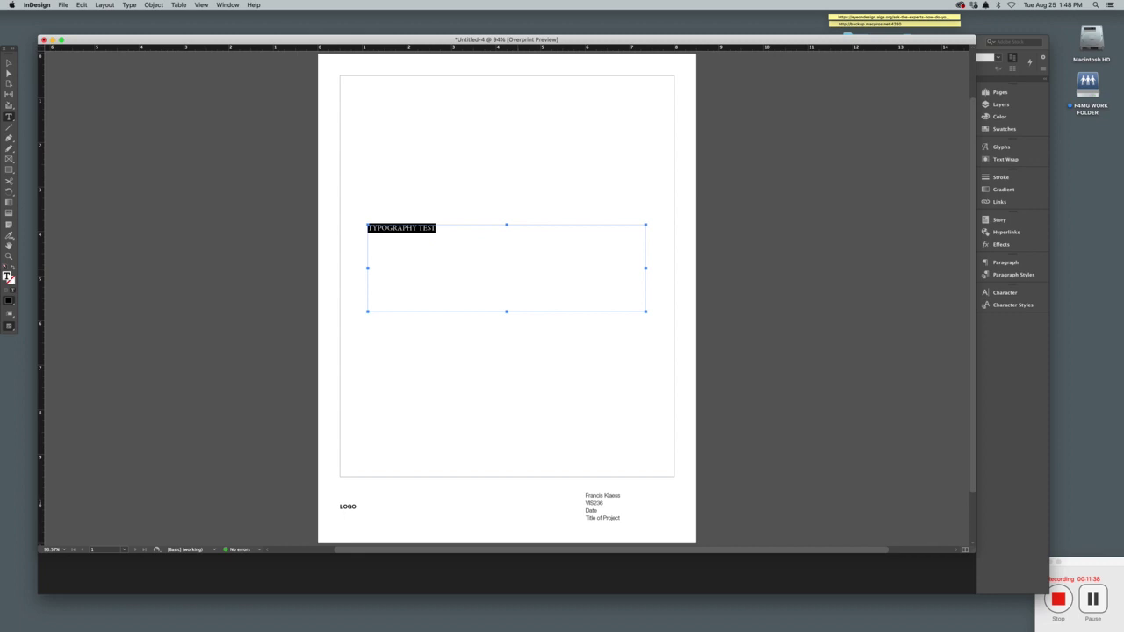
key("super+shift+c")
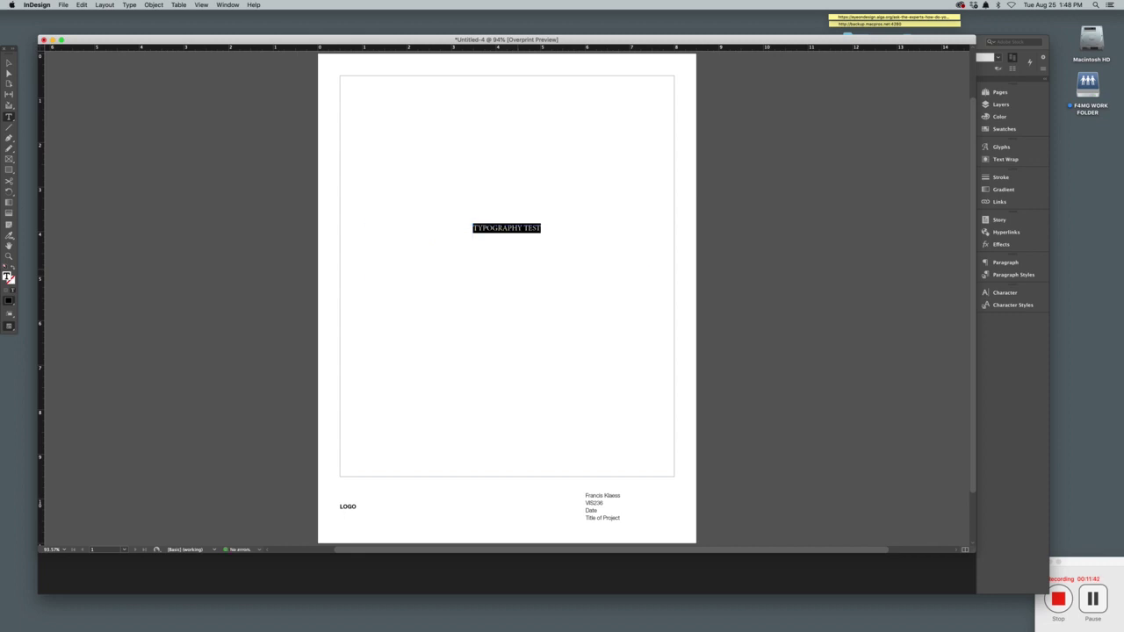
key("super+shift+period")
key("super+shift+period")
key("super+shift+period")
key("super+shift+period")
key("super+shift+period")
key("super+shift+period")
key("super+shift+period")
key("super+shift+period")
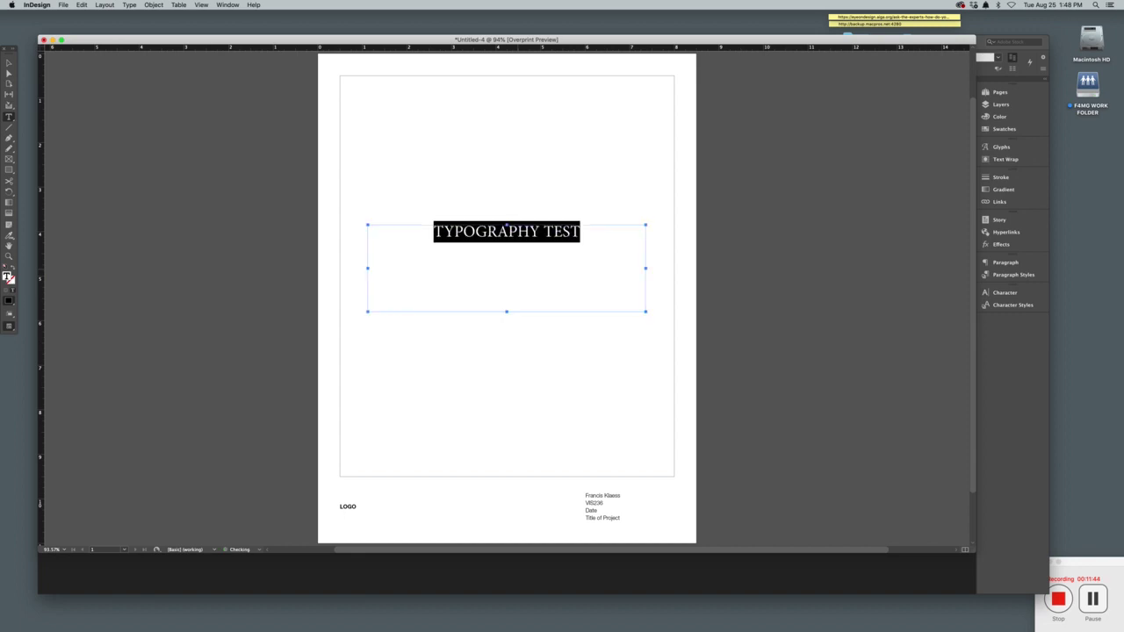
key("super+shift+period")
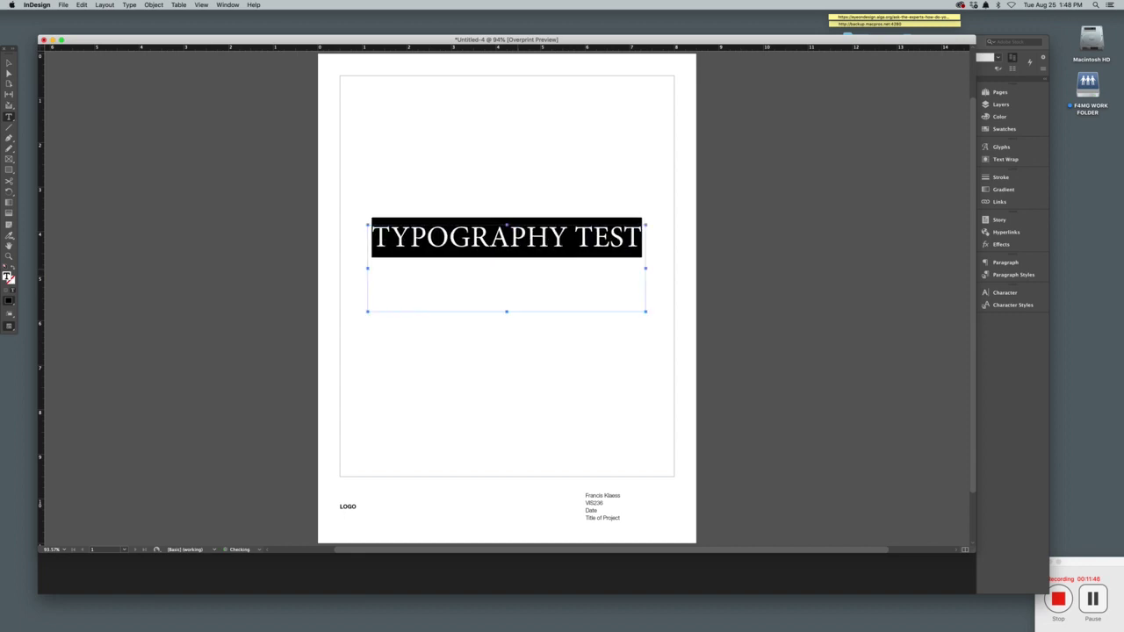
left_click(130, 5)
mouse_move(133, 15)
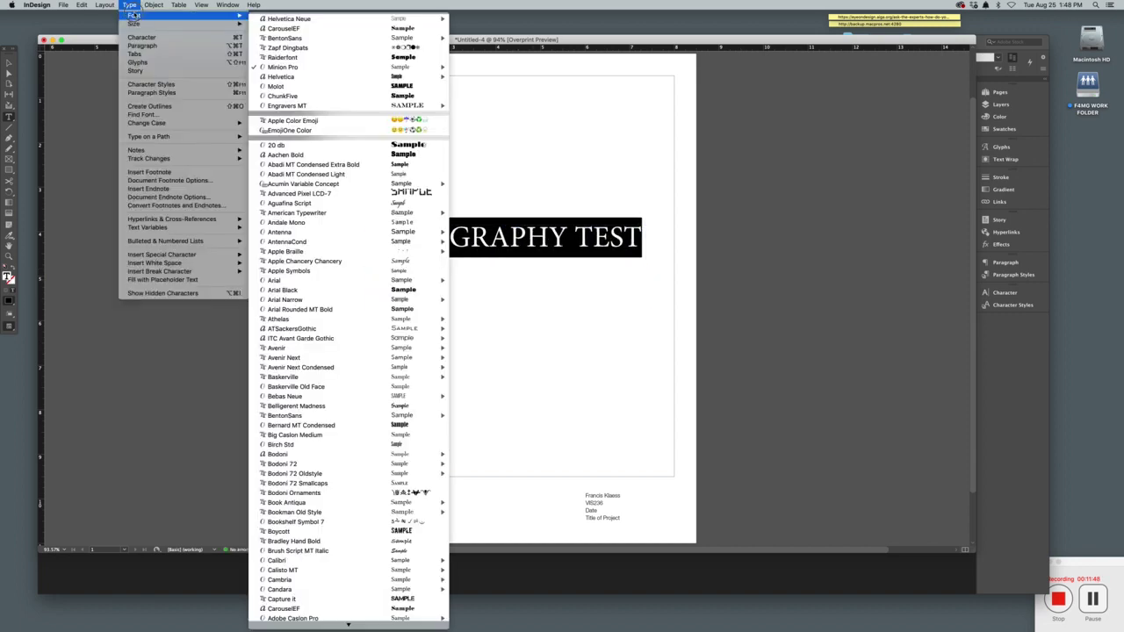
left_click(293, 94)
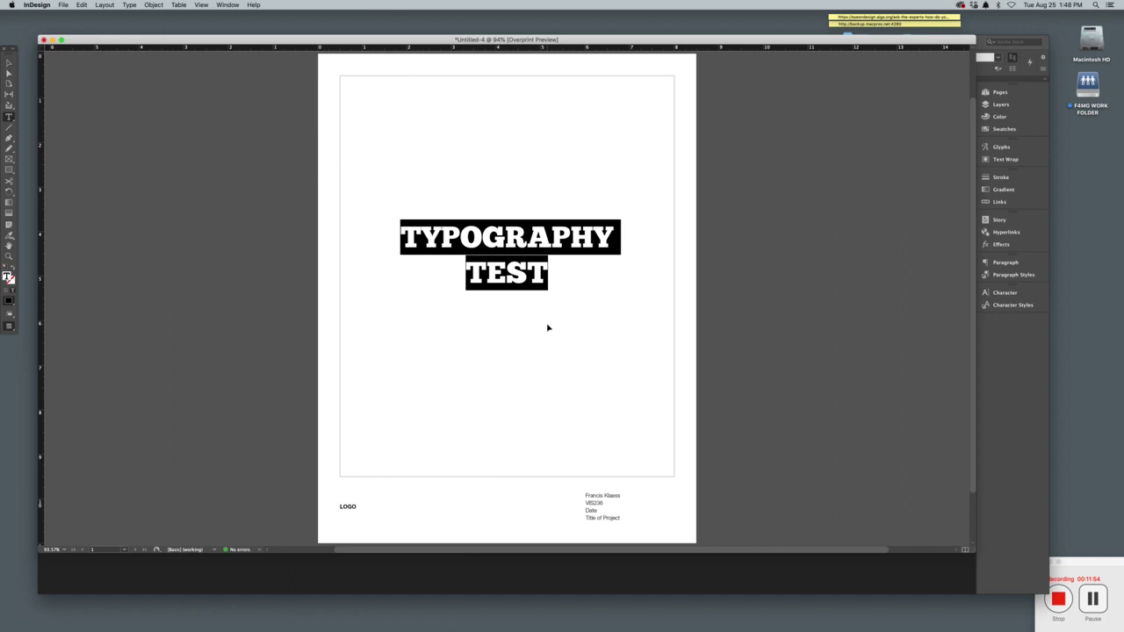
key("super+shift+comma")
key("super+shift+comma")
key("super+shift+comma")
key("super+shift+comma")
key("super+shift+a")
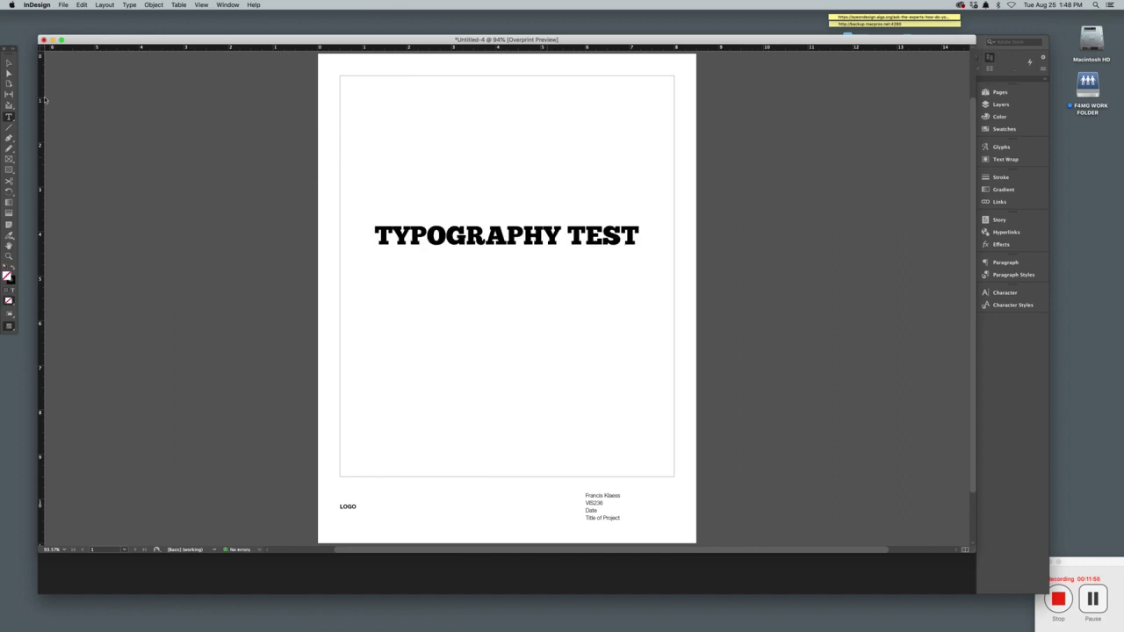
Save the page as VIS236 Type test-01.indd, an InDesign 2020 document, in VIS236 - CLASS-01.
left_click(63, 6)
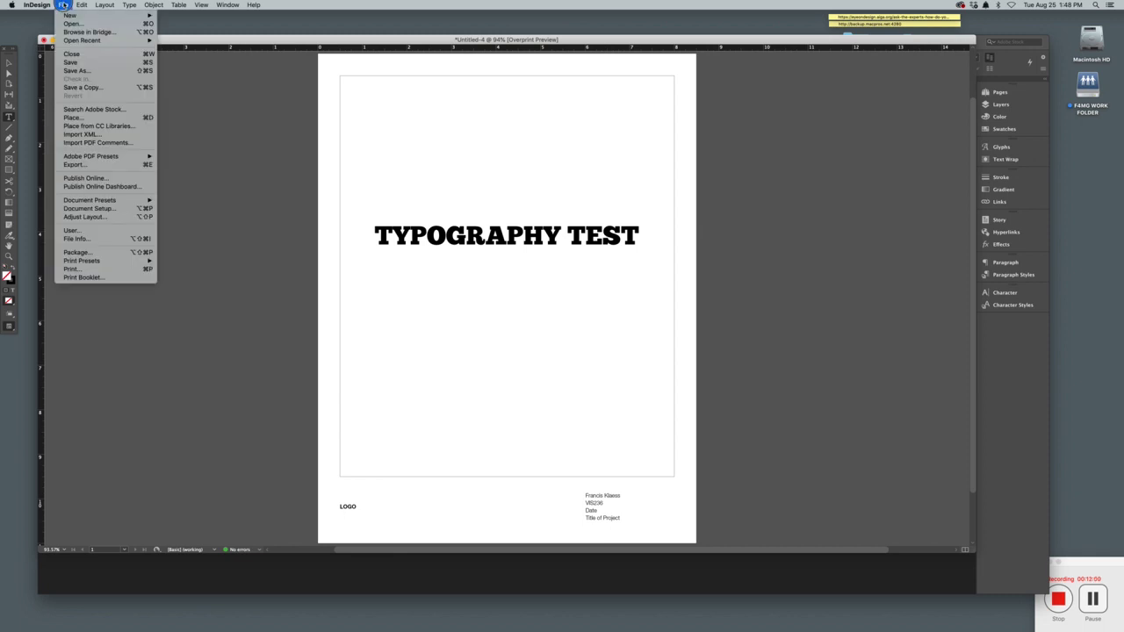
left_click(88, 73)
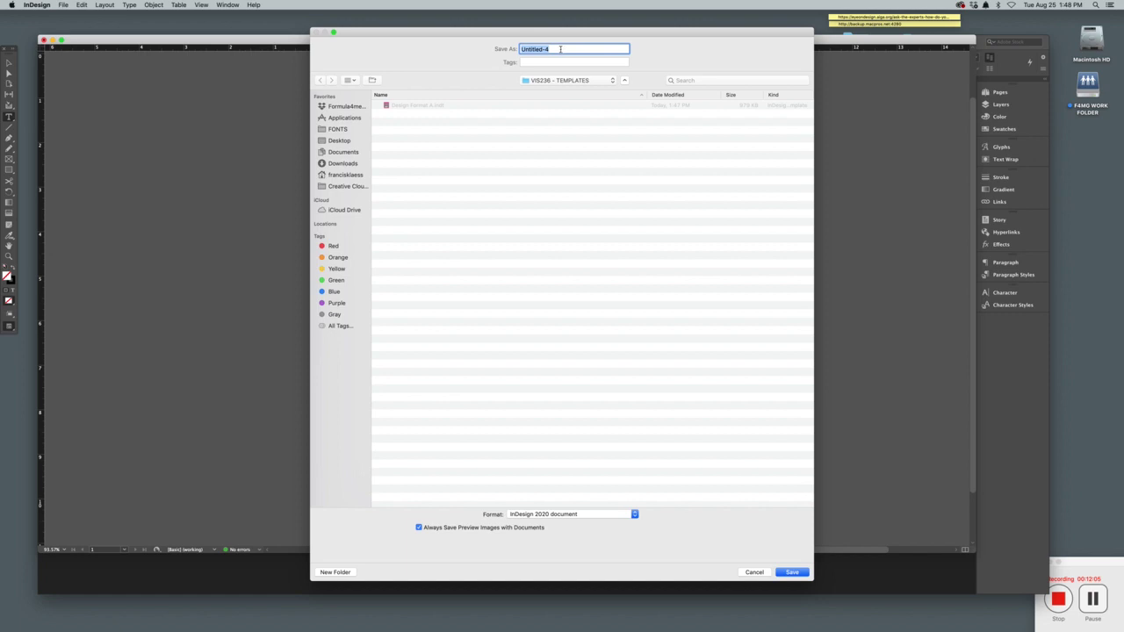
left_click(565, 81)
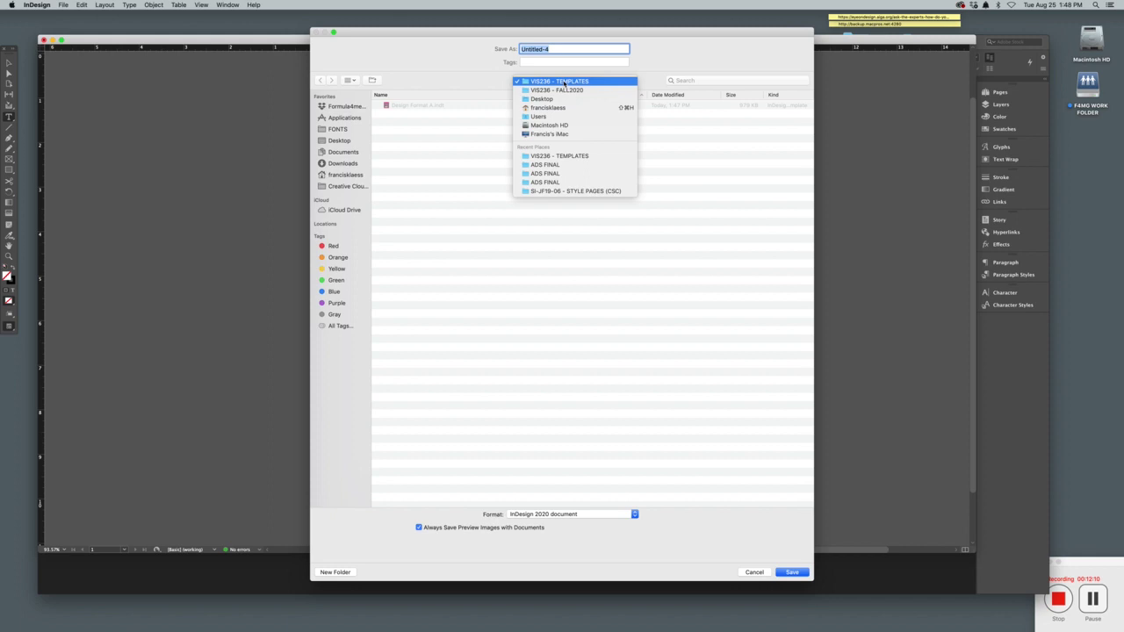
left_click(563, 91)
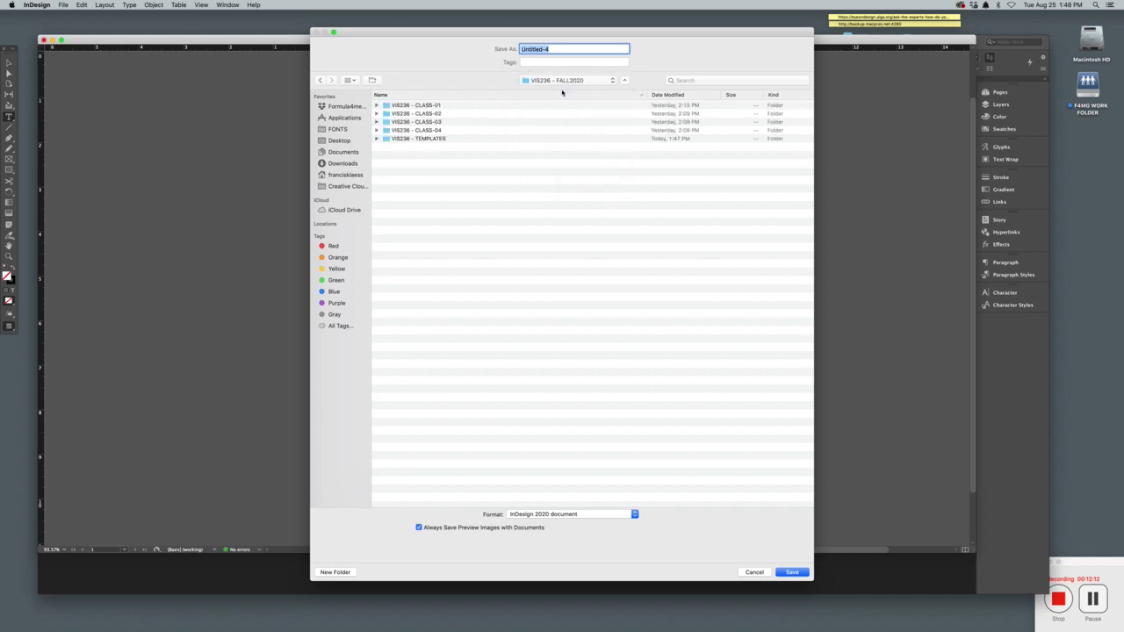
double_click(430, 107)
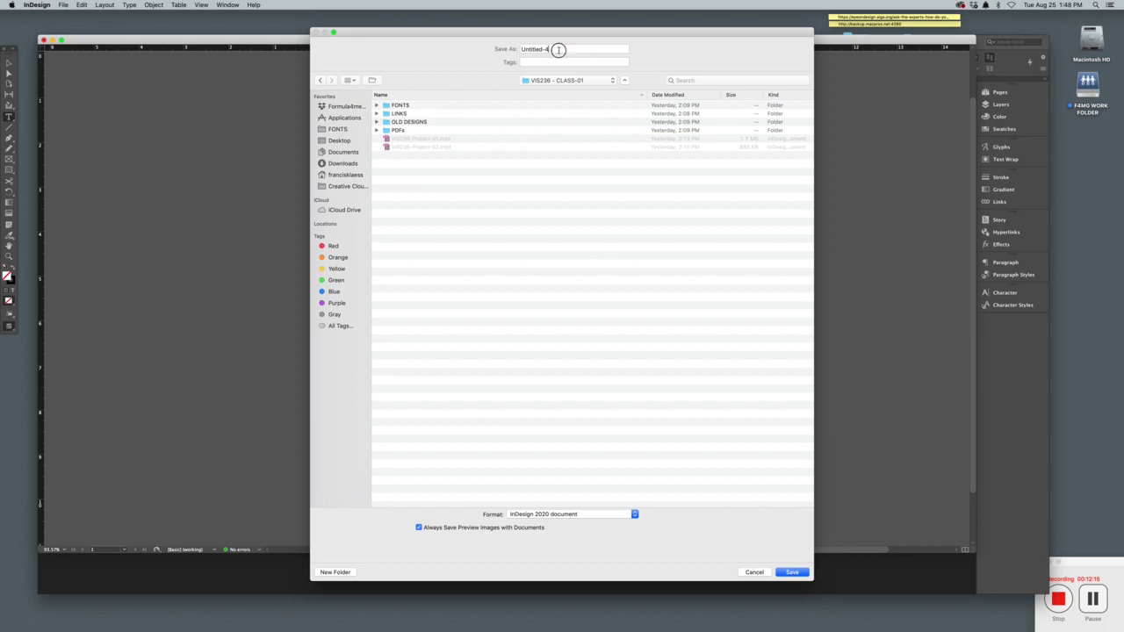
left_click_drag(557, 48, 509, 45)
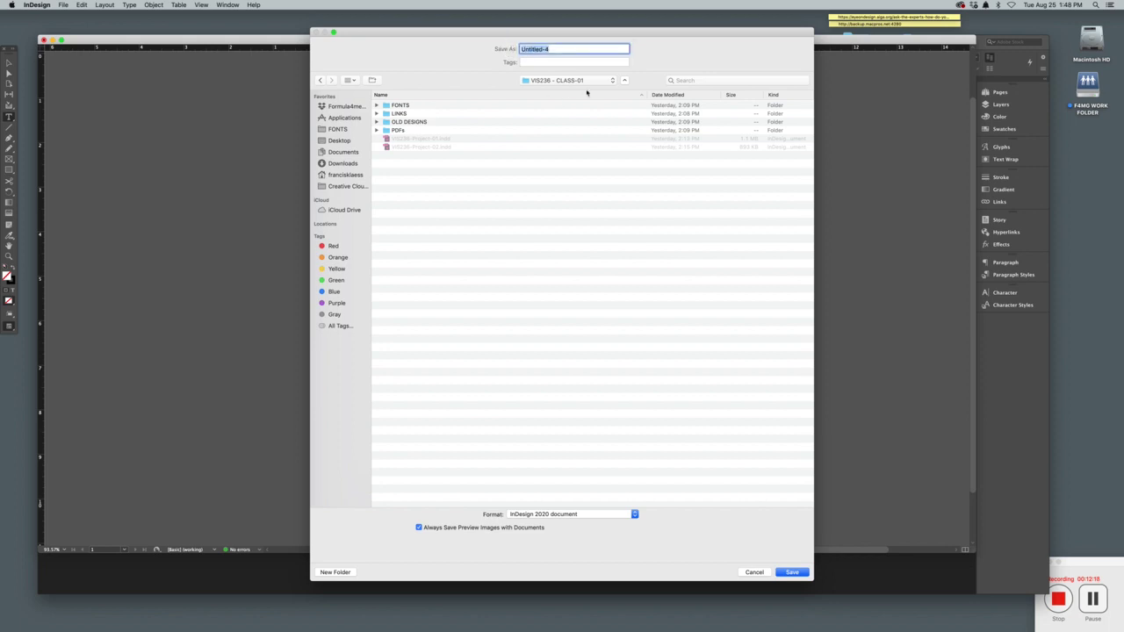
type("VIS236 Type test-01")
left_click(598, 516)
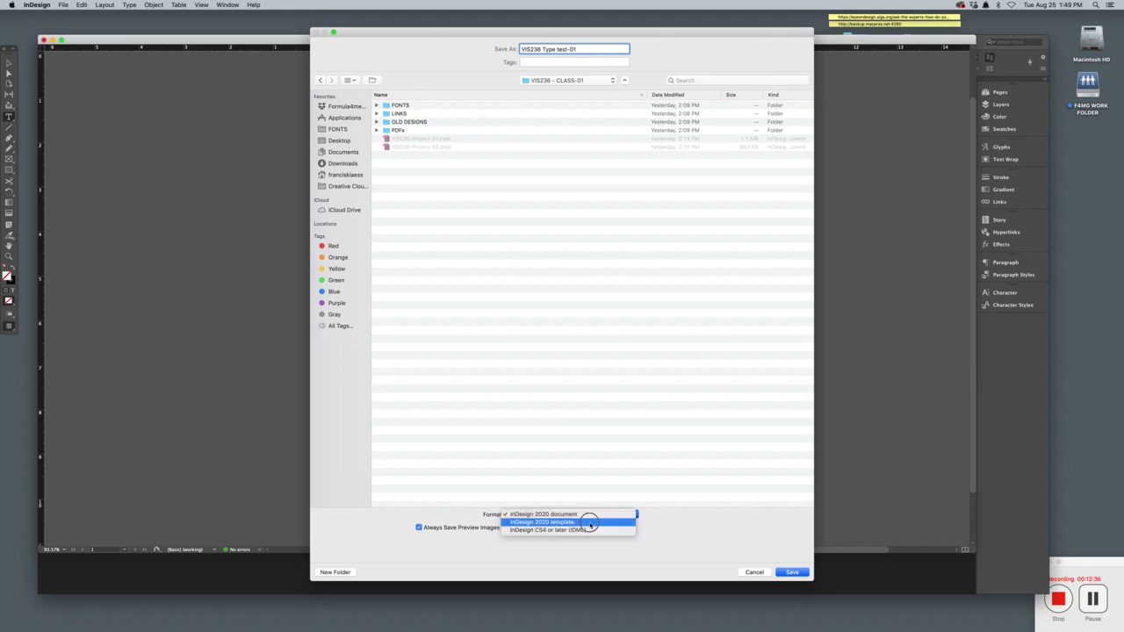
left_click(590, 514)
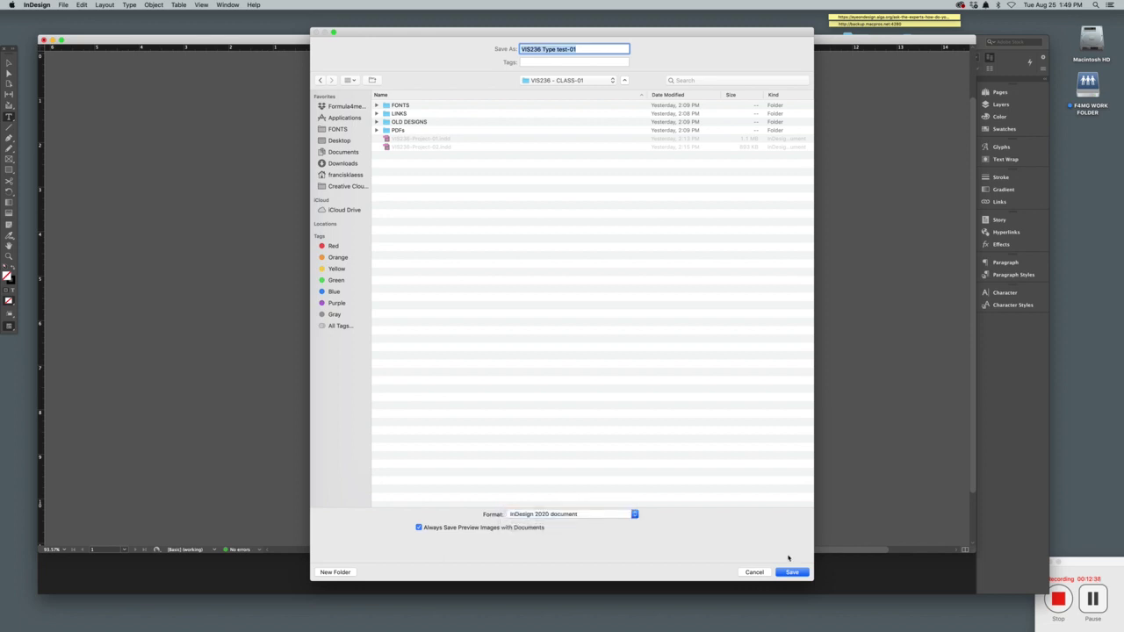
left_click(799, 572)
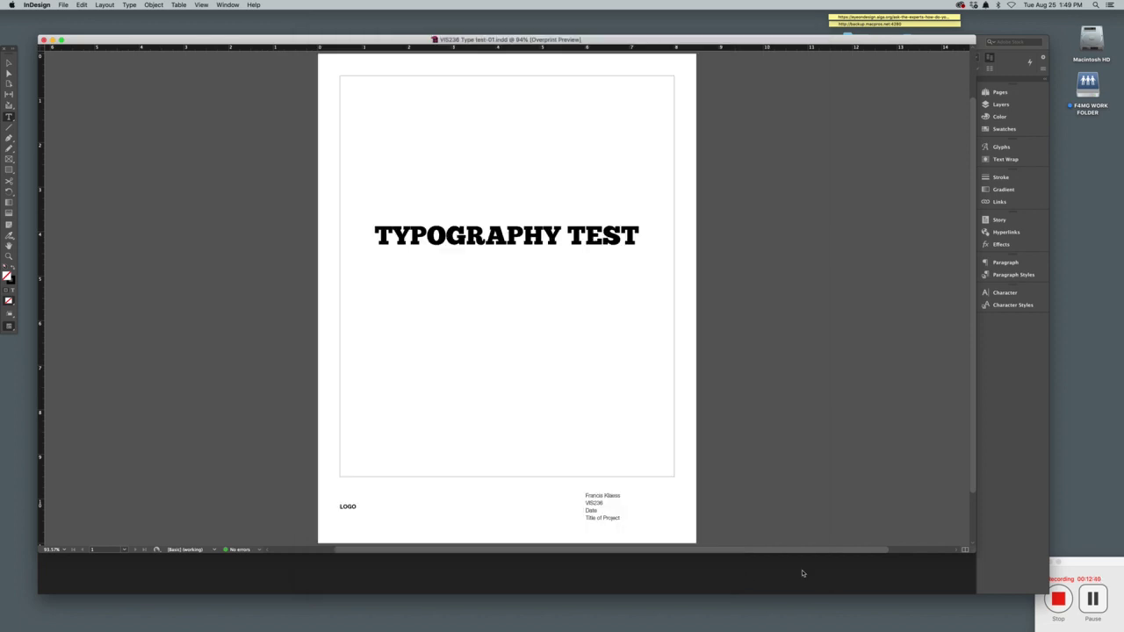
Close the document and home screen, then expand VIS236 - CLASS-01 in Finder.
left_click(43, 40)
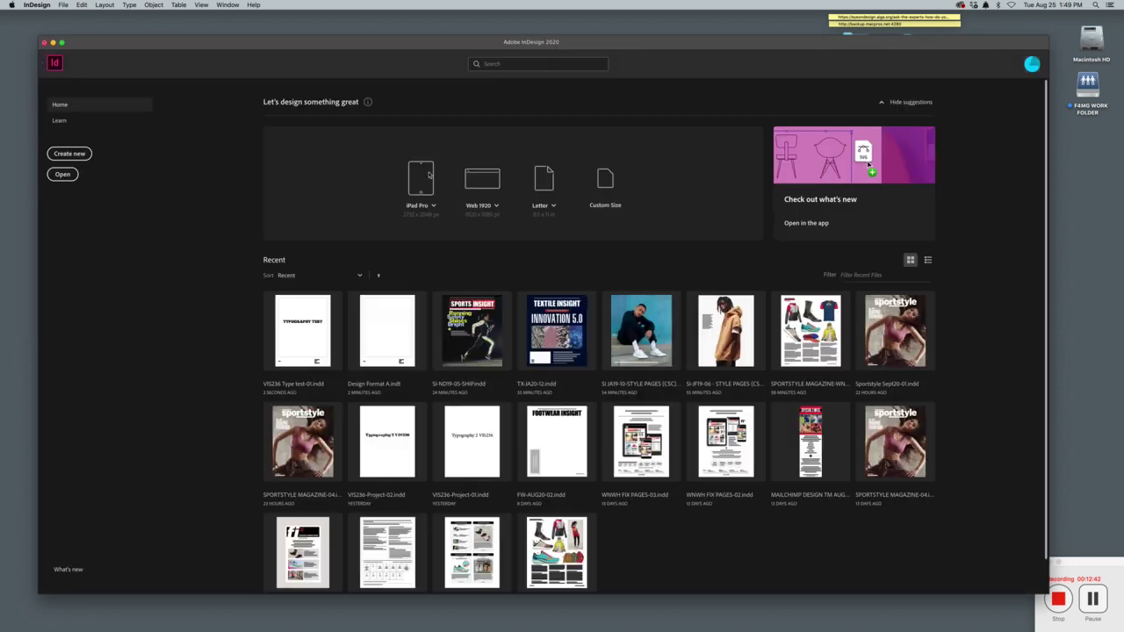
left_click(44, 42)
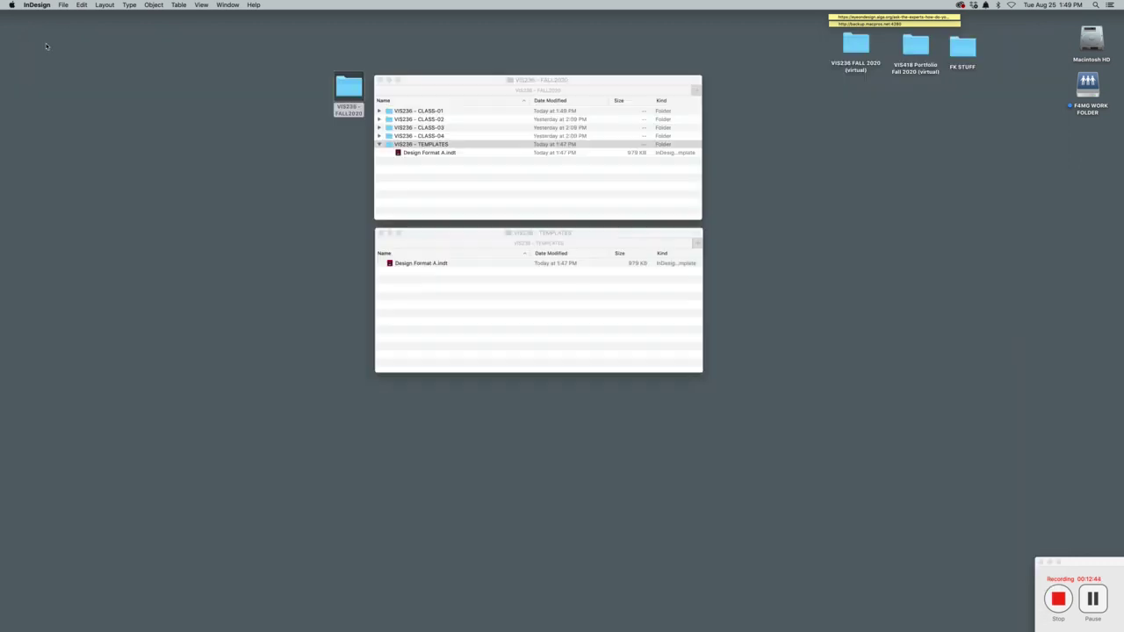
left_click(505, 318)
left_click(436, 193)
left_click(424, 265)
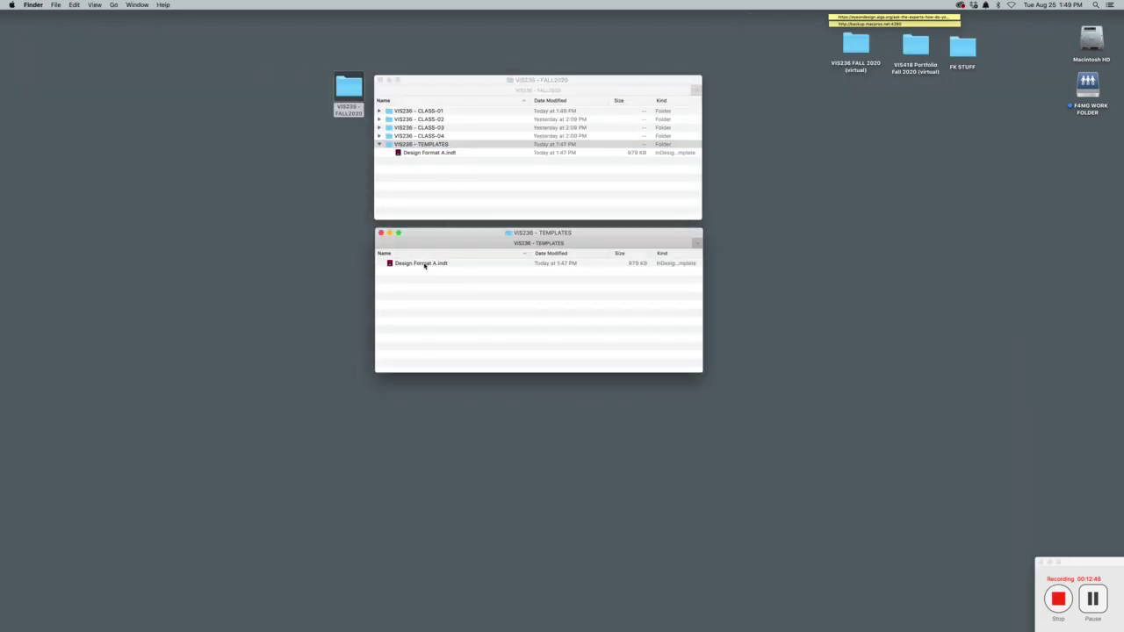
left_click(424, 264)
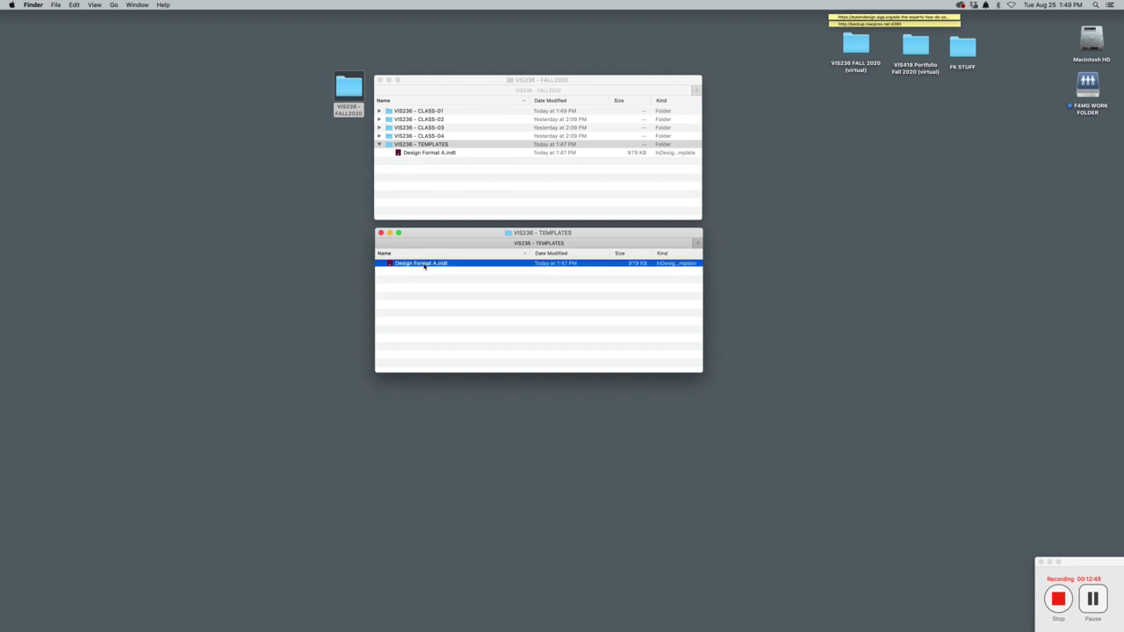
left_click(413, 188)
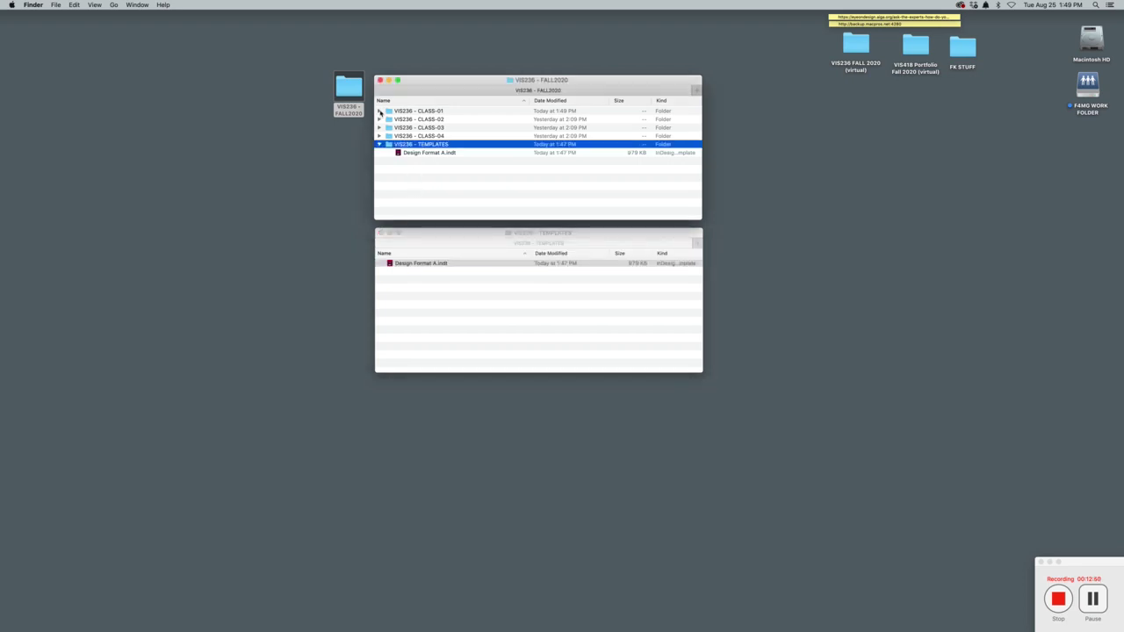
left_click(380, 112)
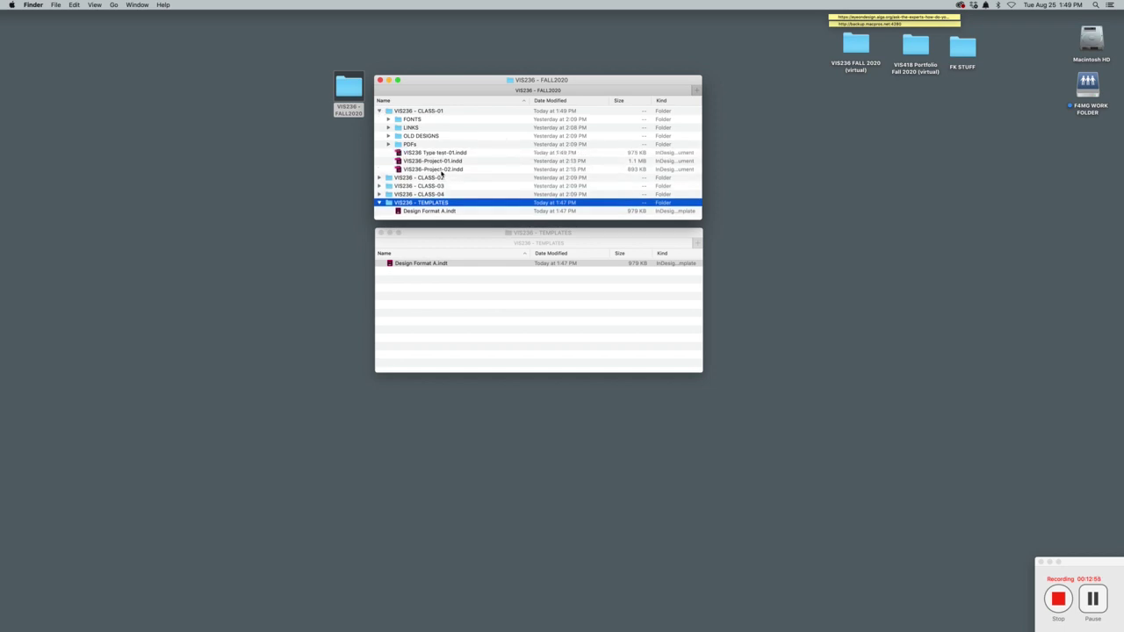
Select VIS236 Type test-01.indd and drag it onto InDesign in the Dock to open it.
left_click(435, 169)
left_click(437, 161, "shift")
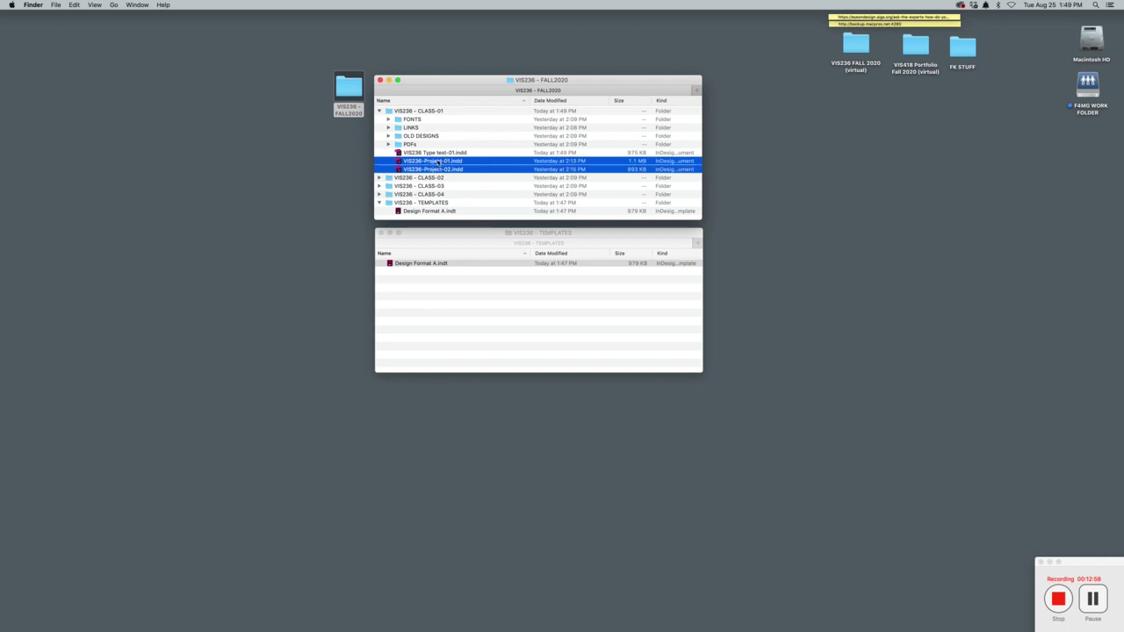
left_click(439, 154)
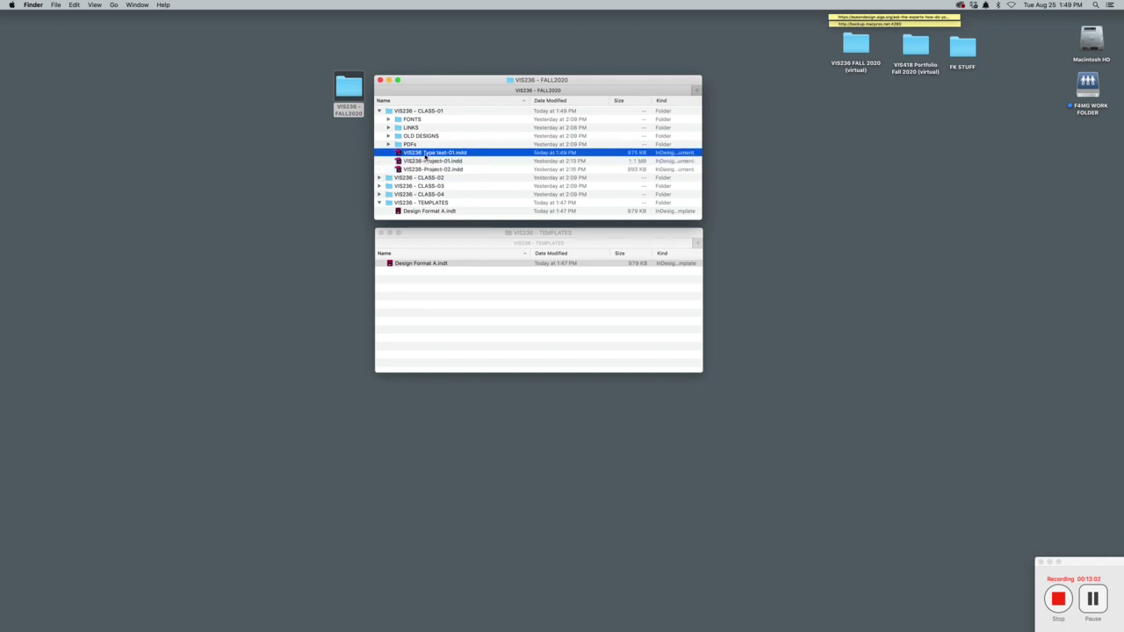
left_click_drag(418, 158, 332, 621)
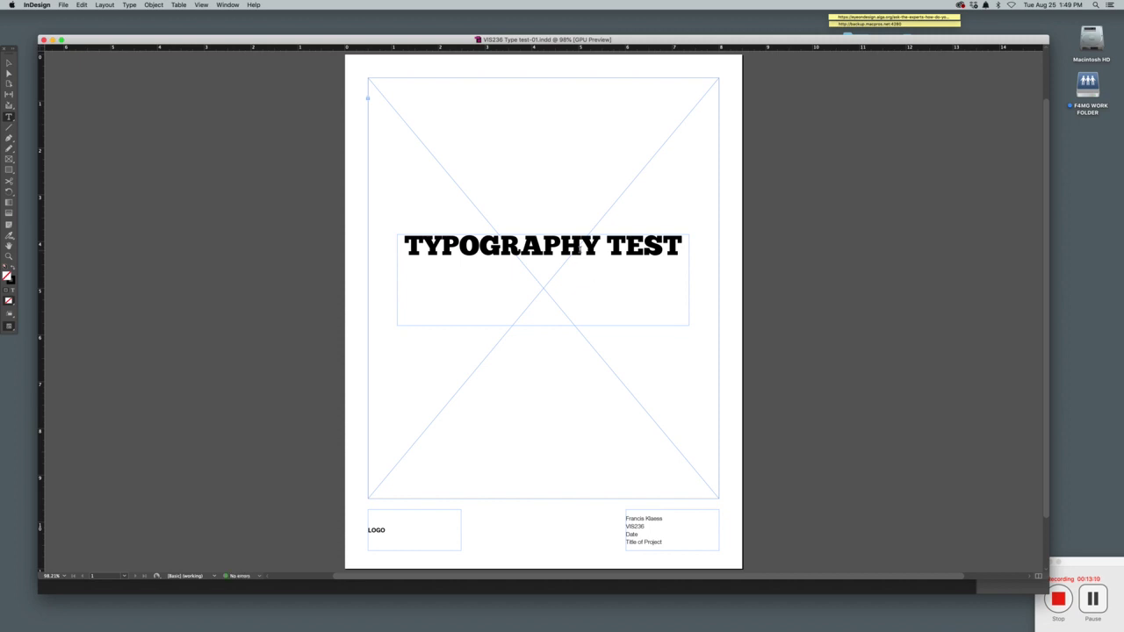
Set the TYPOGRAPHY TEST headline in the blocky Modot font.
triple_click(581, 250)
left_click(128, 4)
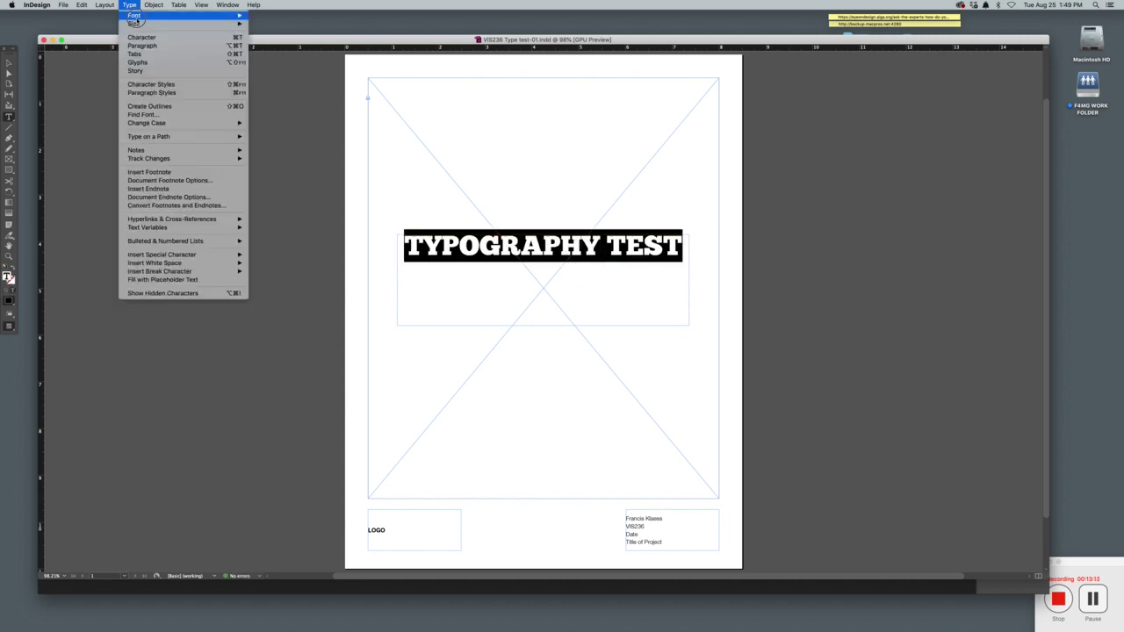
mouse_move(136, 15)
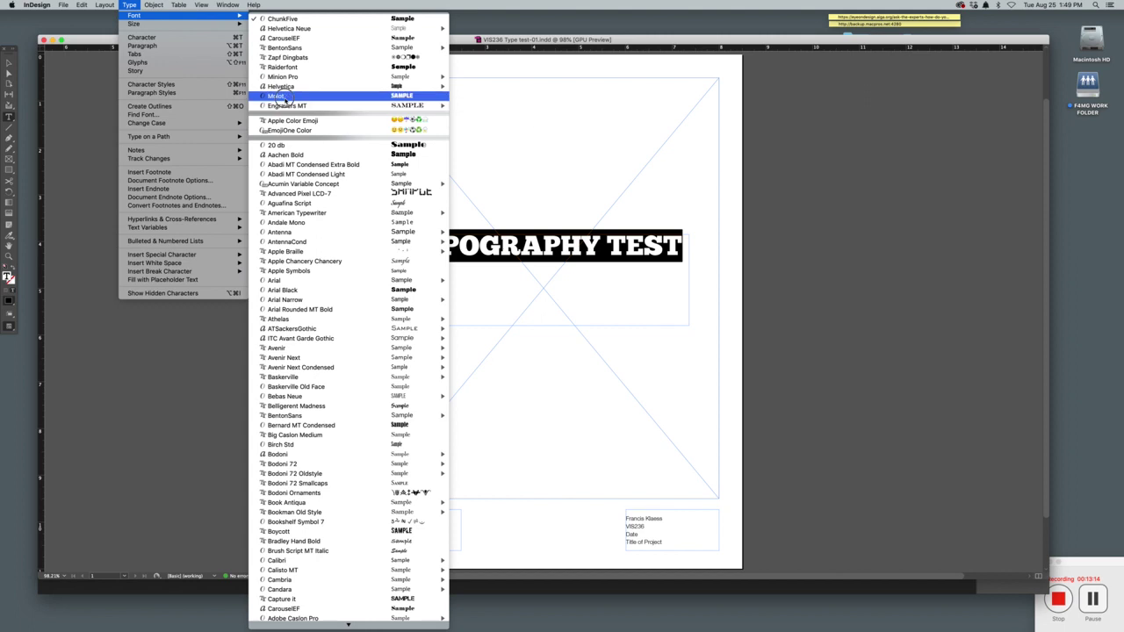
left_click(281, 95)
left_click(620, 357)
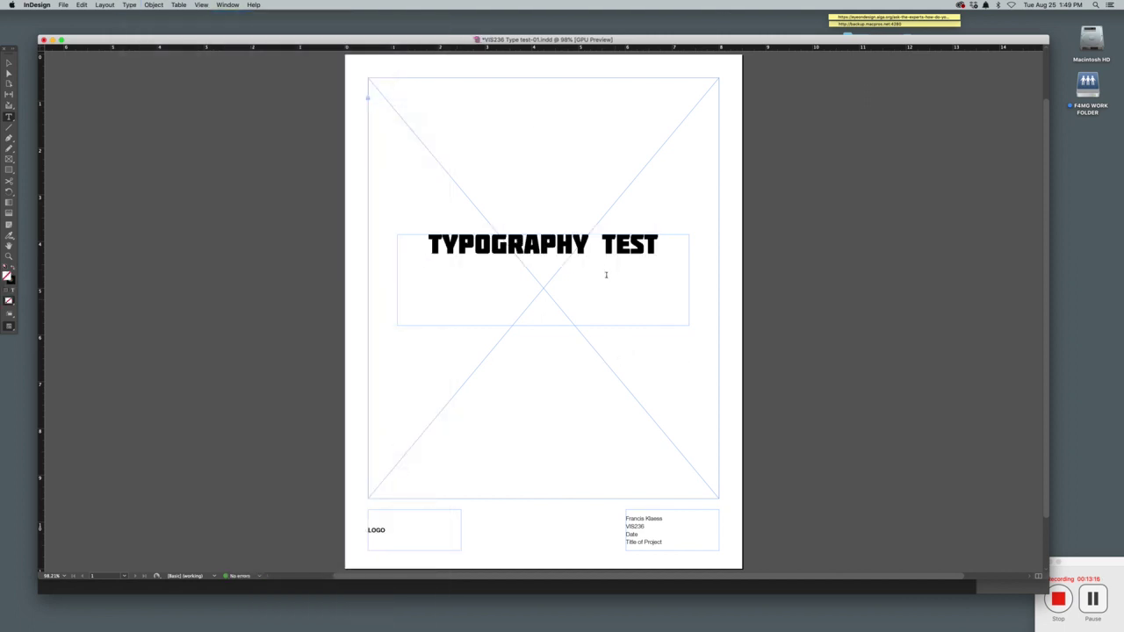
Save a renamed copy of the layout as VIS236 Type test-02.indd.
left_click(62, 4)
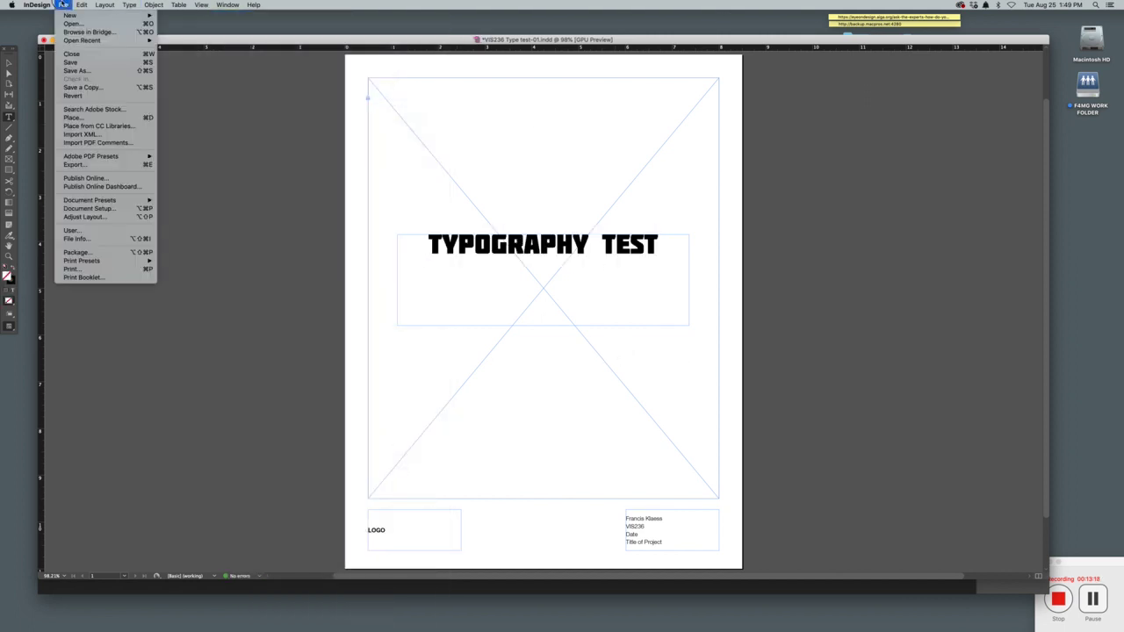
left_click(89, 76)
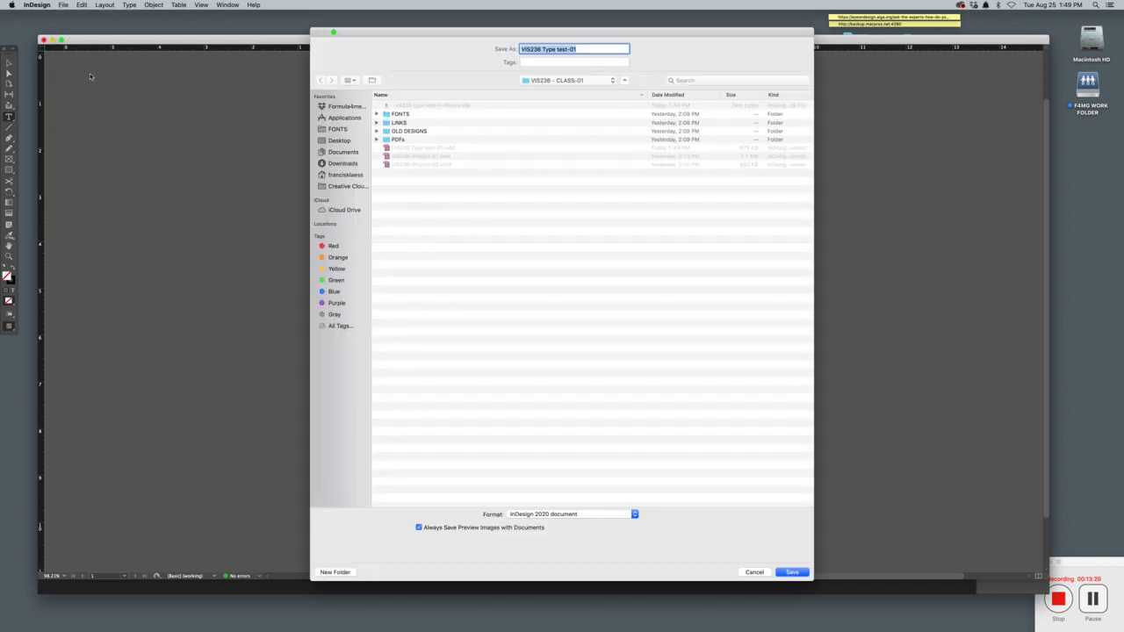
left_click(584, 48)
type("2")
left_click(793, 571)
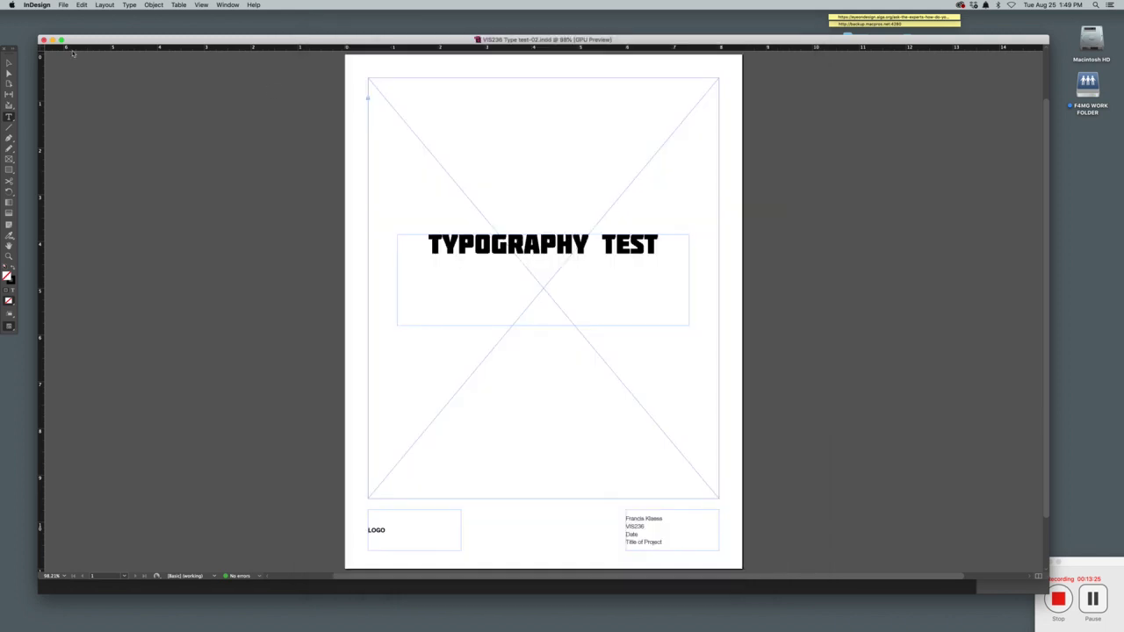
Close VIS236 Type test-02 and the home window, then return to InDesign to start a new document.
left_click(43, 40)
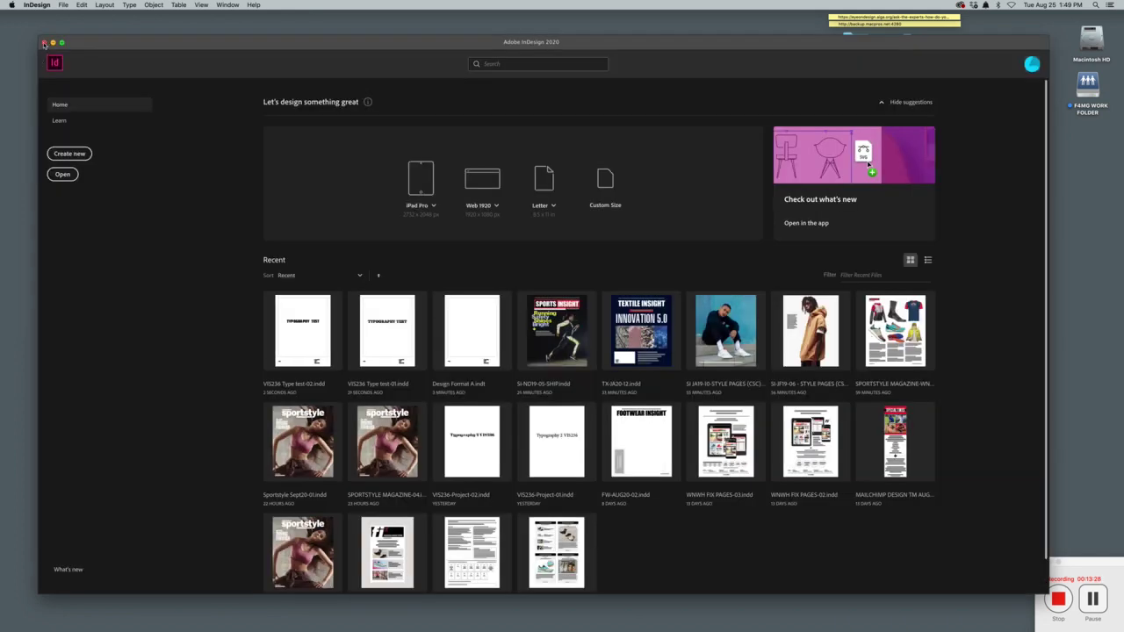
left_click(43, 42)
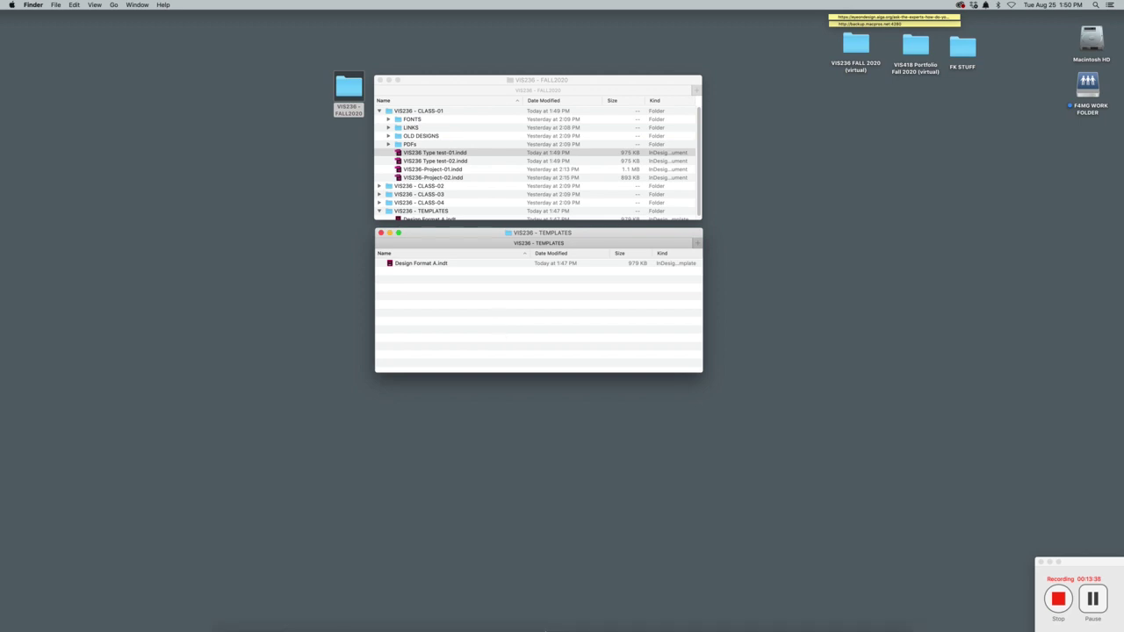
mouse_move(540, 626)
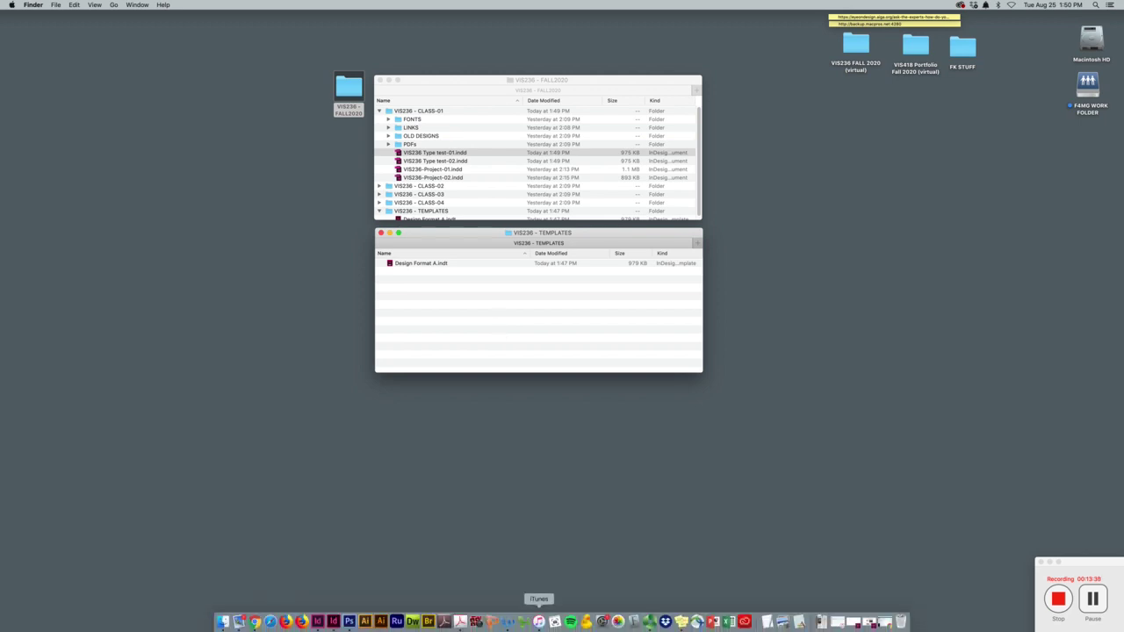
left_click(334, 621)
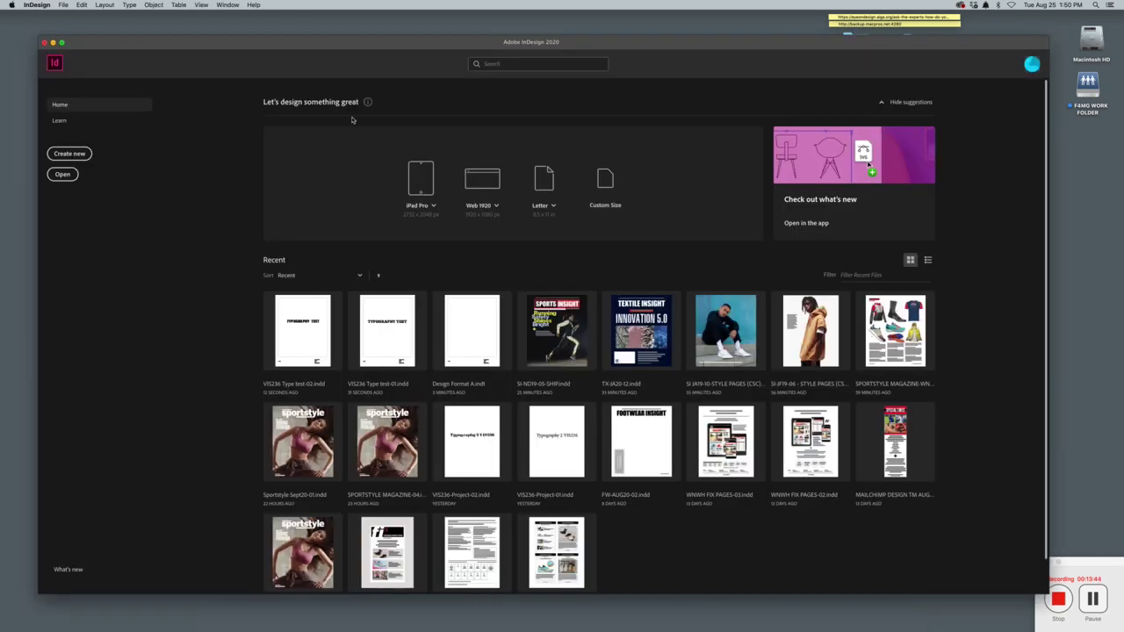
left_click(69, 155)
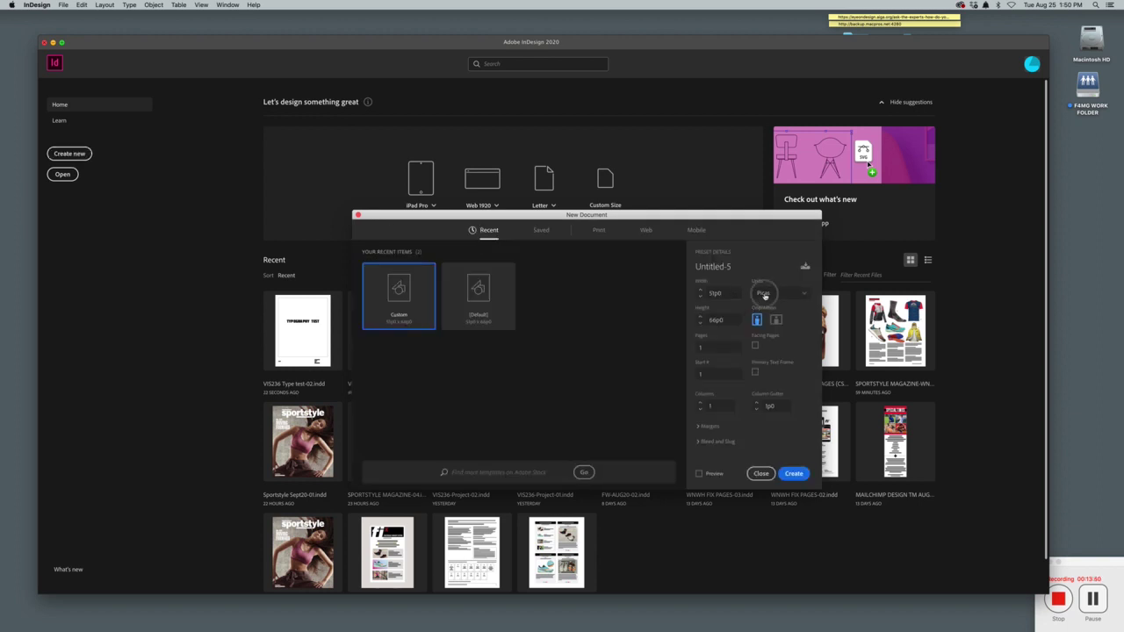
Set the new document's units to inches, width 11 in and height 17 in, and create it.
left_click(765, 296)
left_click(767, 339)
left_click(756, 347)
left_click(729, 293)
type("11")
key("Tab")
type("11")
left_click(795, 475)
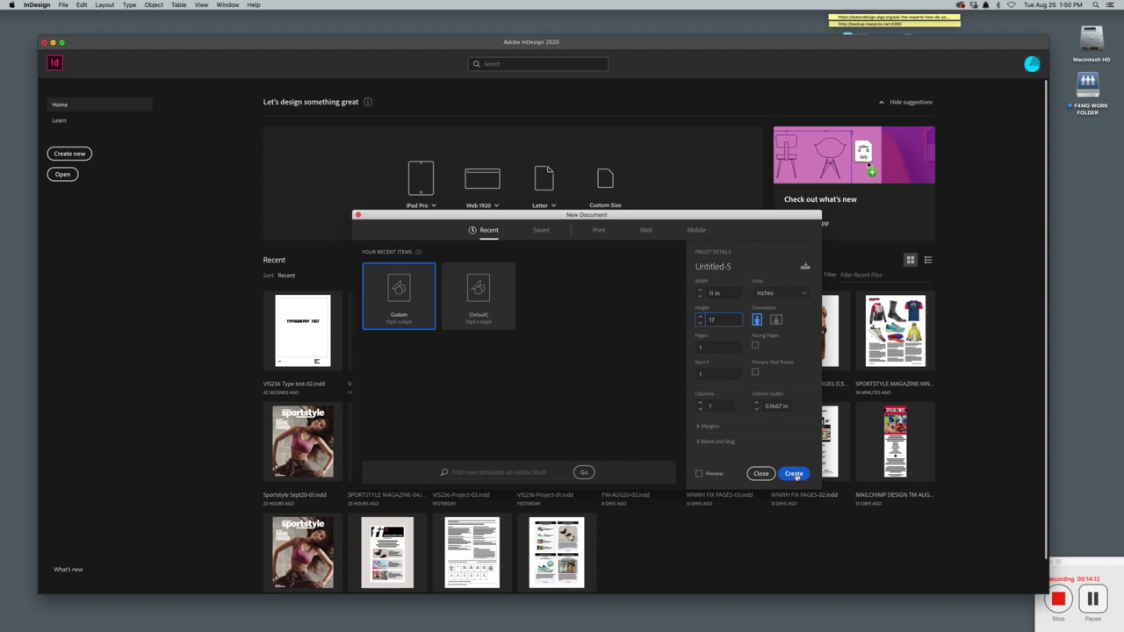
Create the 11 × 17 inch document and reposition the document and application windows.
left_click(795, 474)
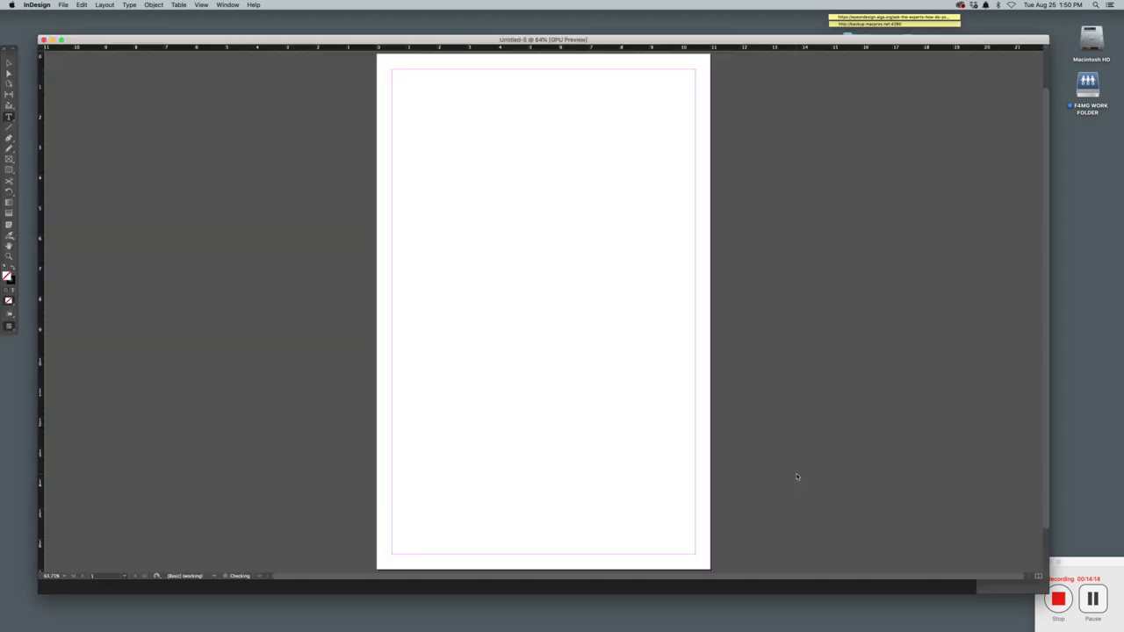
left_click_drag(215, 44, 220, 88)
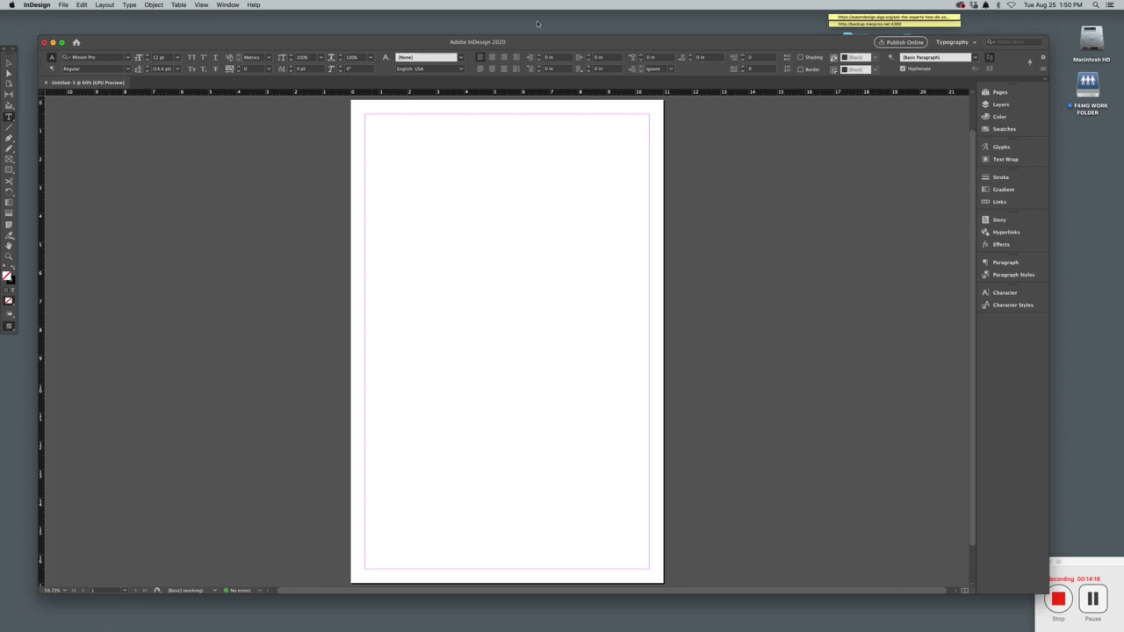
mouse_move(579, 42)
left_mouse_down()
mouse_move(581, 277)
mouse_move(573, 38)
left_mouse_up()
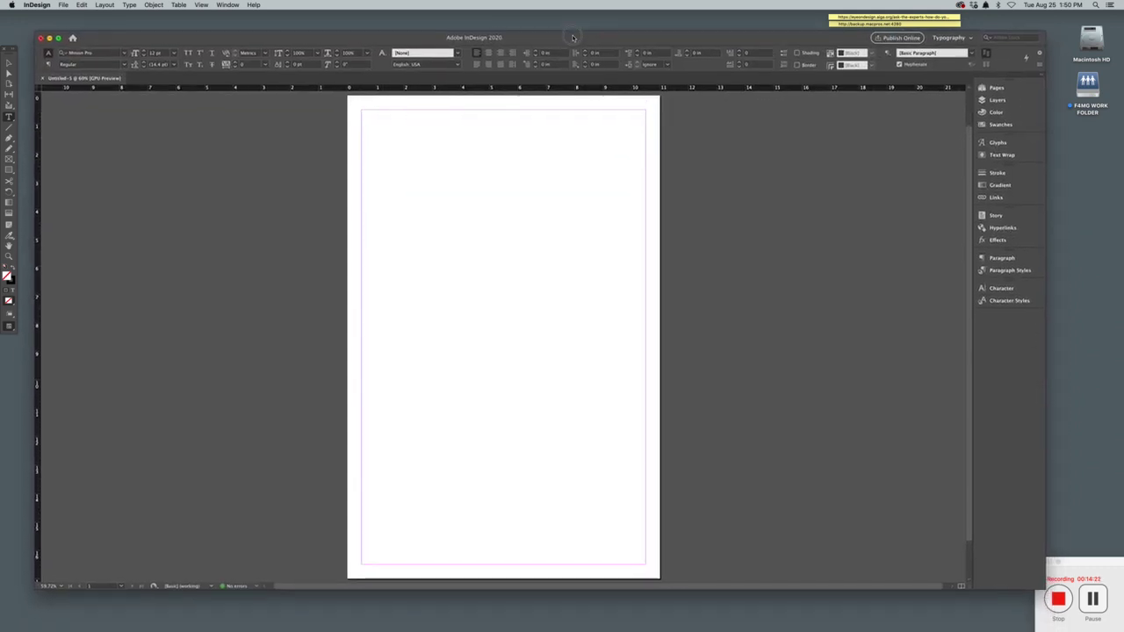
Place a rectangle frame sized 10 × 15 inches on the page.
left_click(10, 160)
left_click(448, 194)
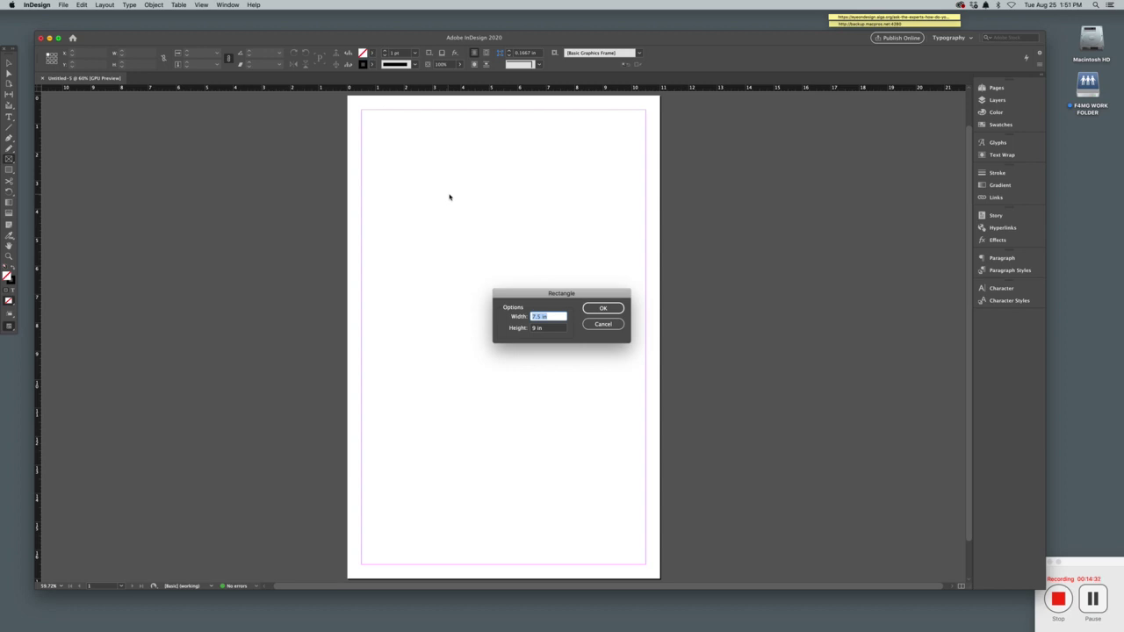
type("10")
key("Tab")
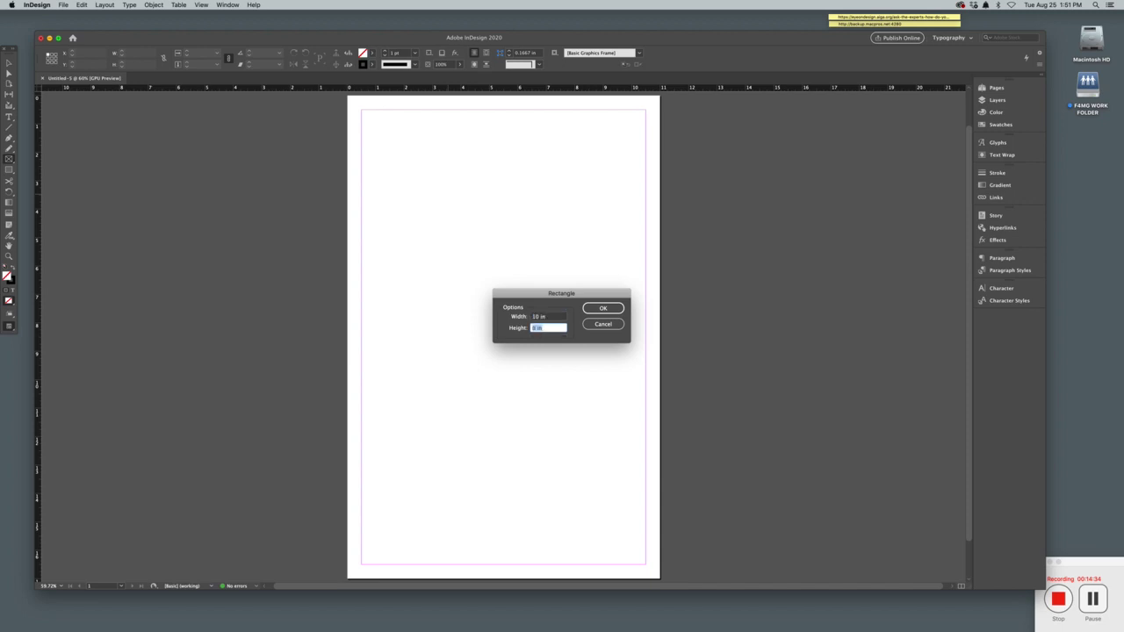
type("3")
key("Return")
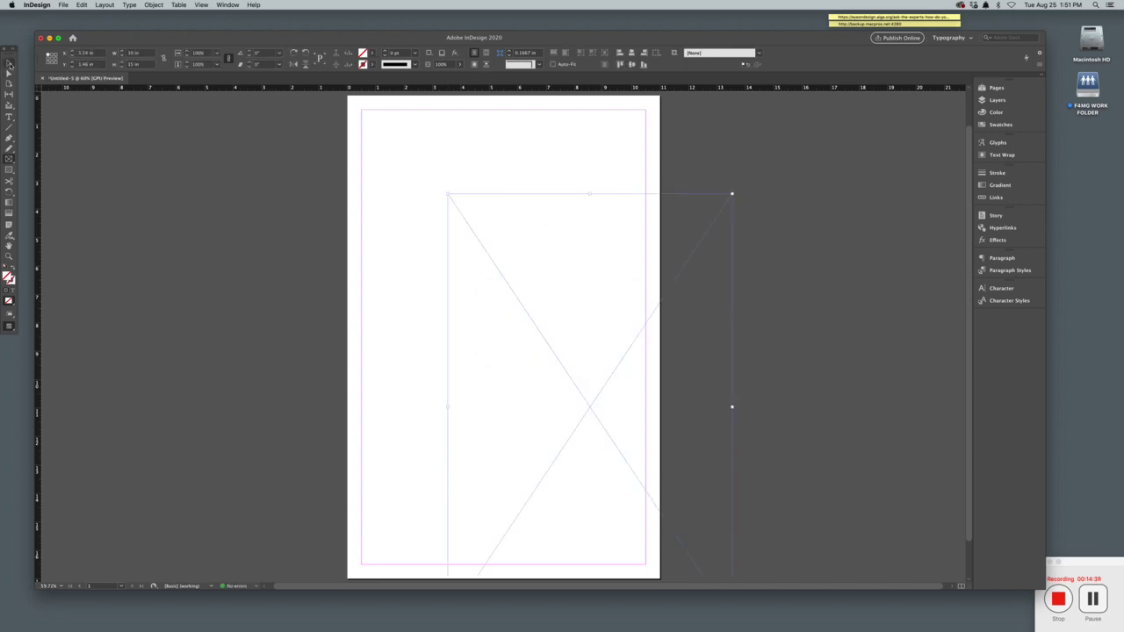
Move the frame to the top-left margin corner and give it a 0.25 pt stroke.
left_click(8, 64)
mouse_move(585, 409)
left_mouse_down()
mouse_move(547, 401)
mouse_move(489, 340)
mouse_move(495, 319)
mouse_move(499, 327)
left_mouse_up()
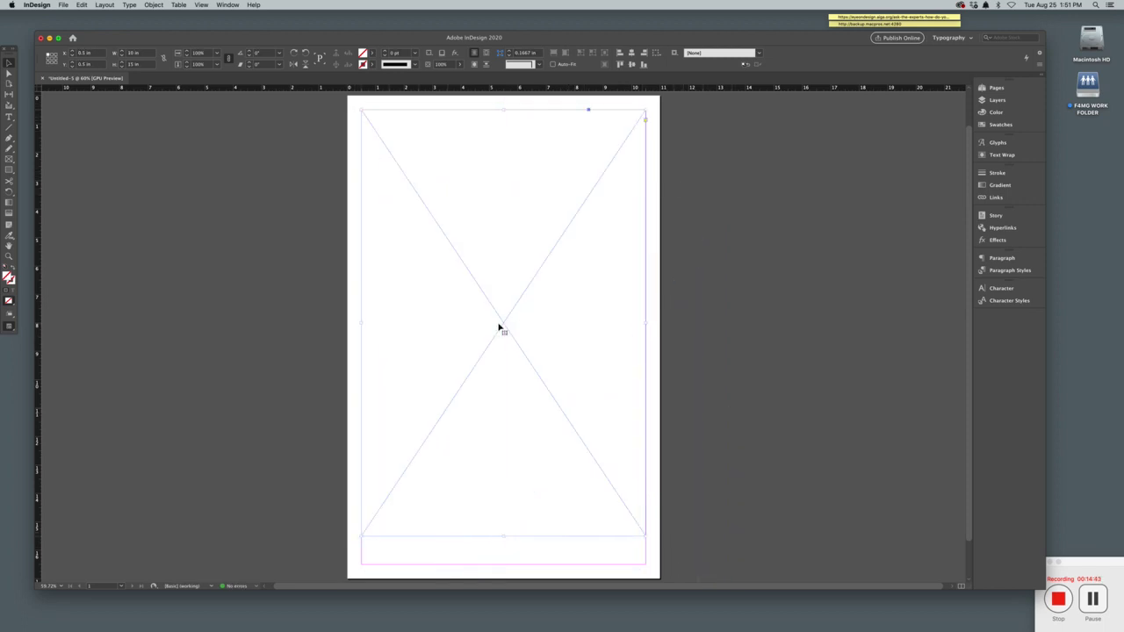
left_click(416, 55)
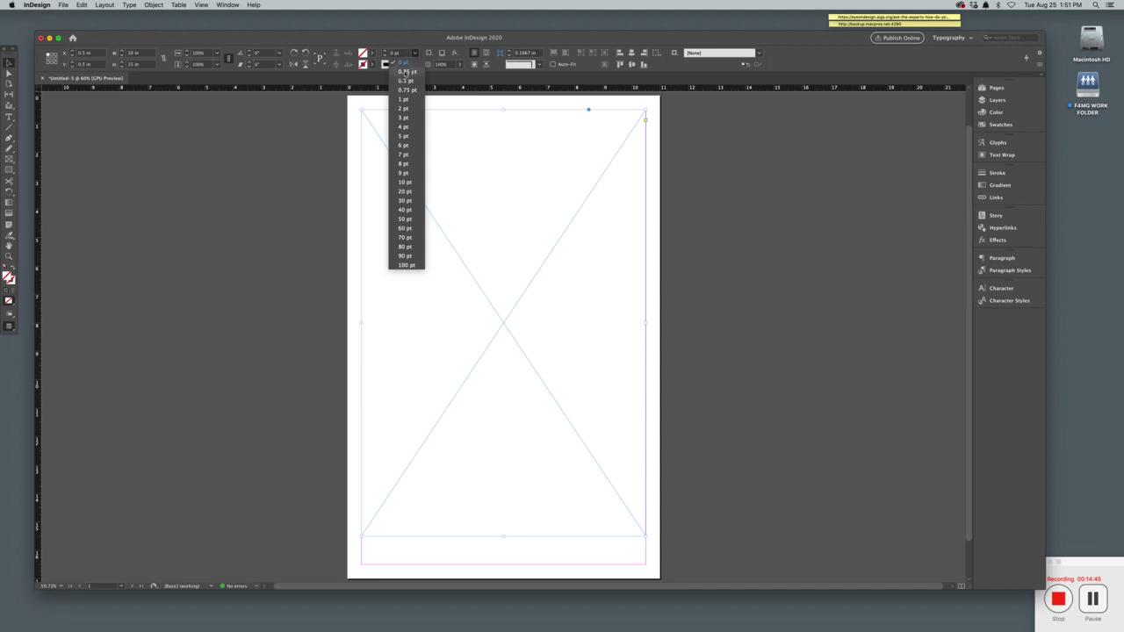
left_click(405, 72)
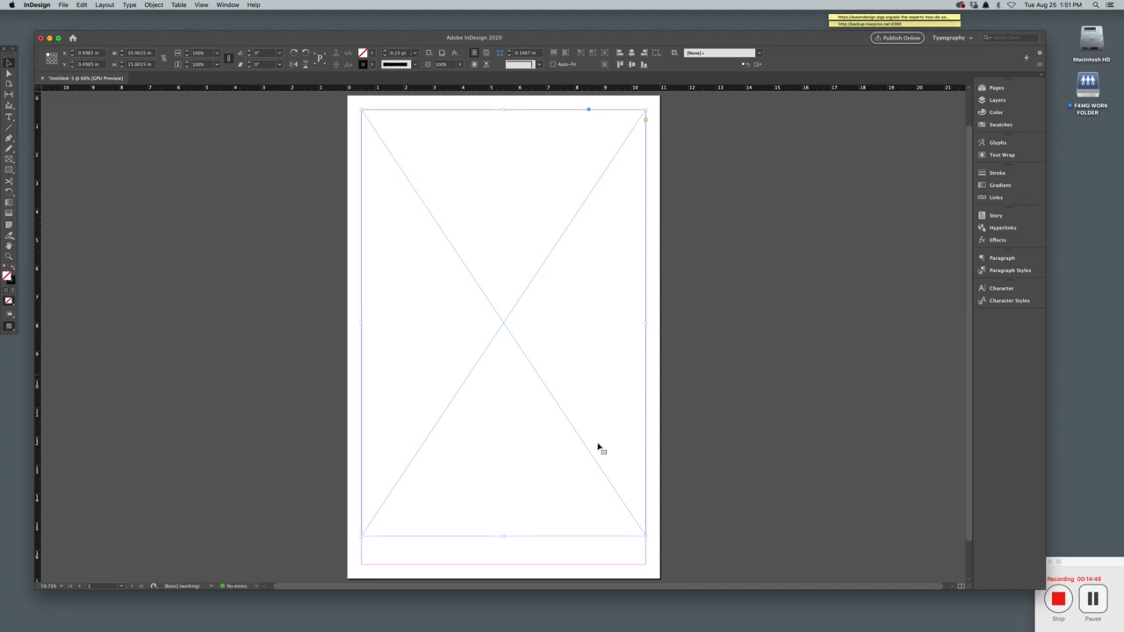
left_click(700, 463)
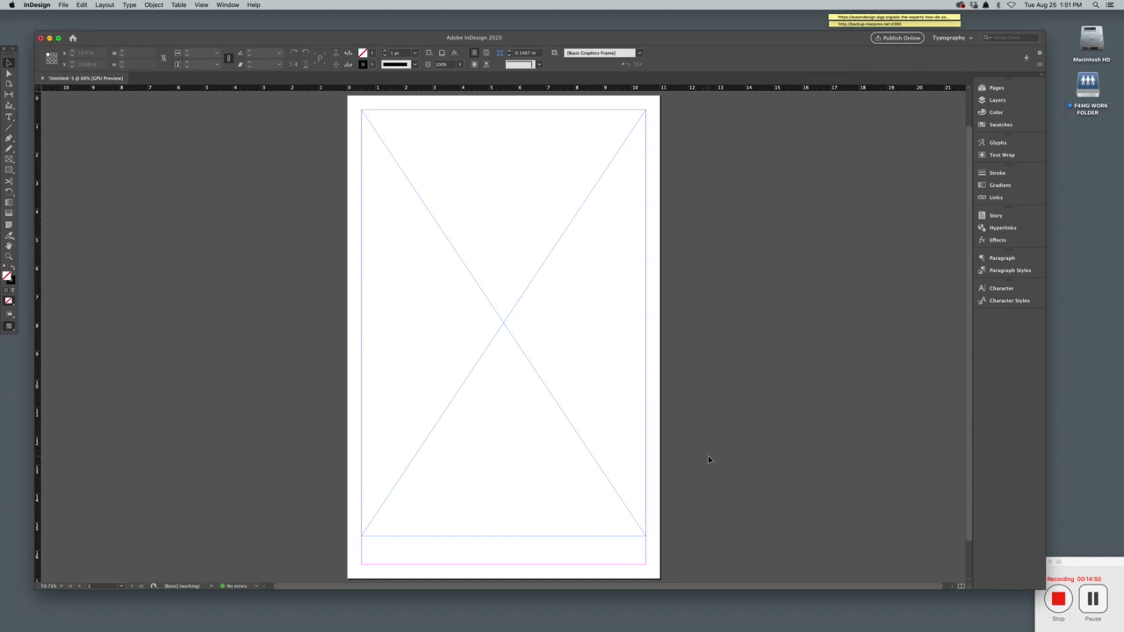
Turn on overprint preview, hide the margin guides, and reselect the frame for locking.
key("super+alt+shift+y")
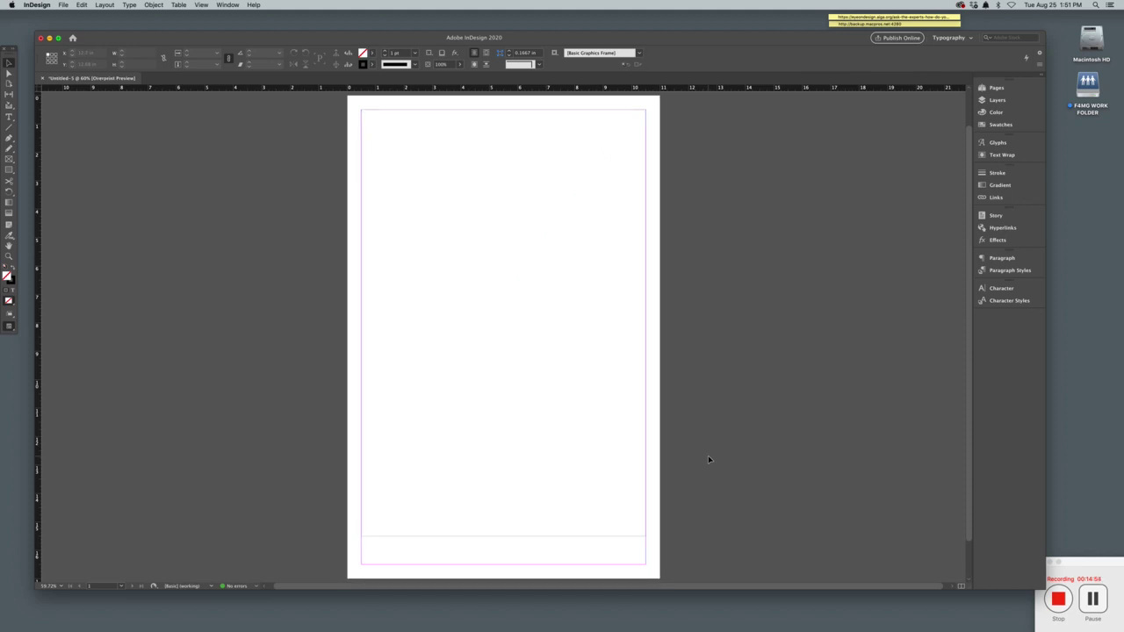
key("super+semicolon")
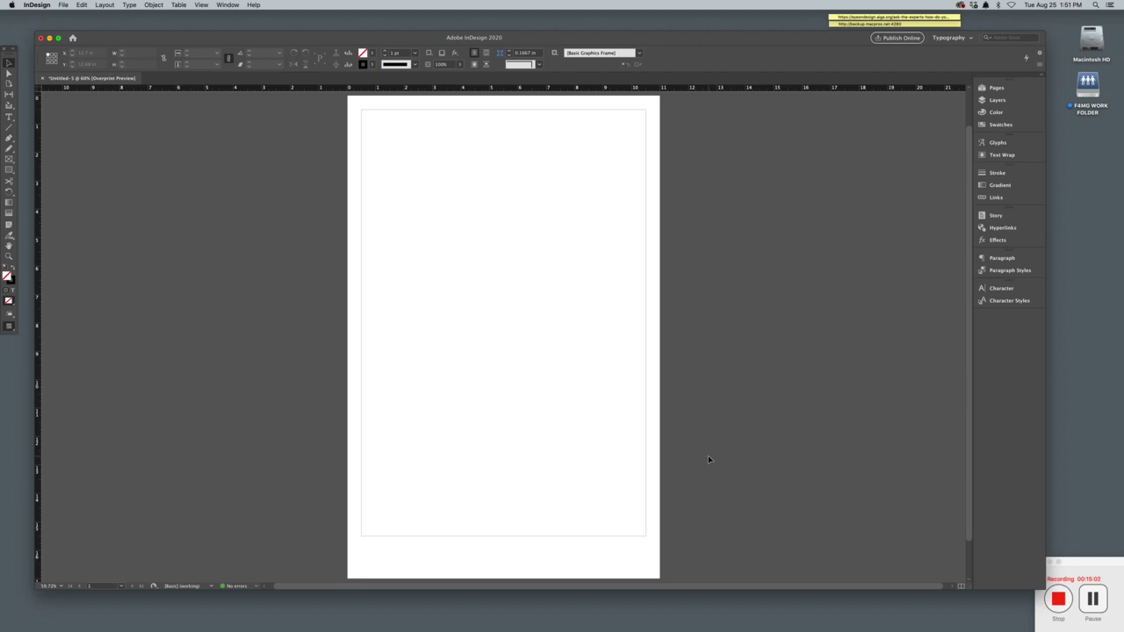
left_click(534, 234)
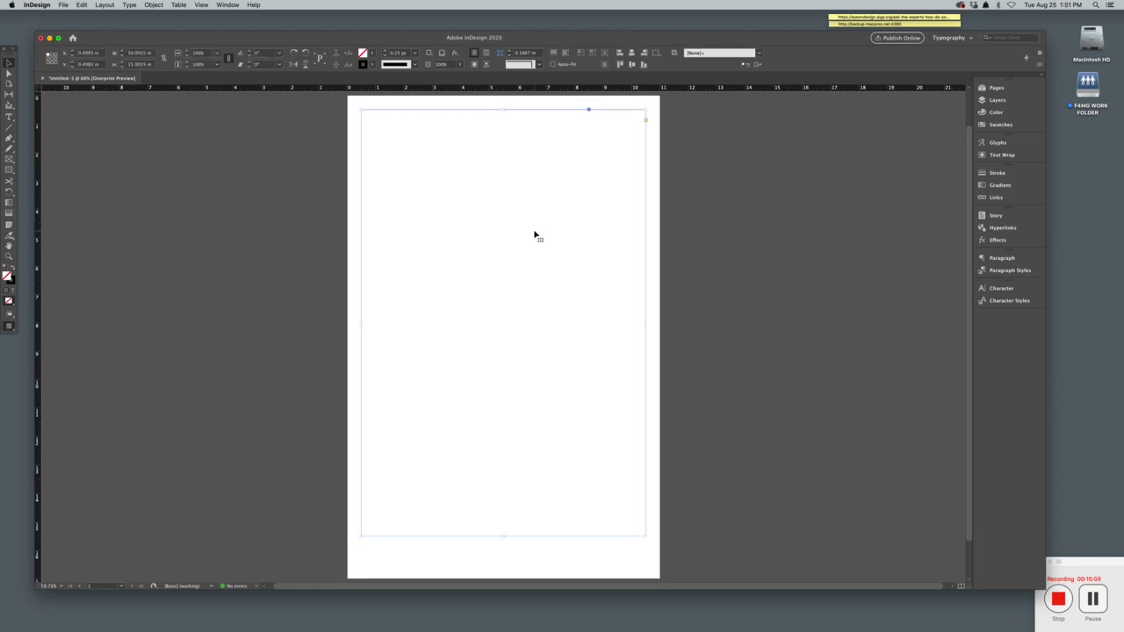
left_click(152, 4)
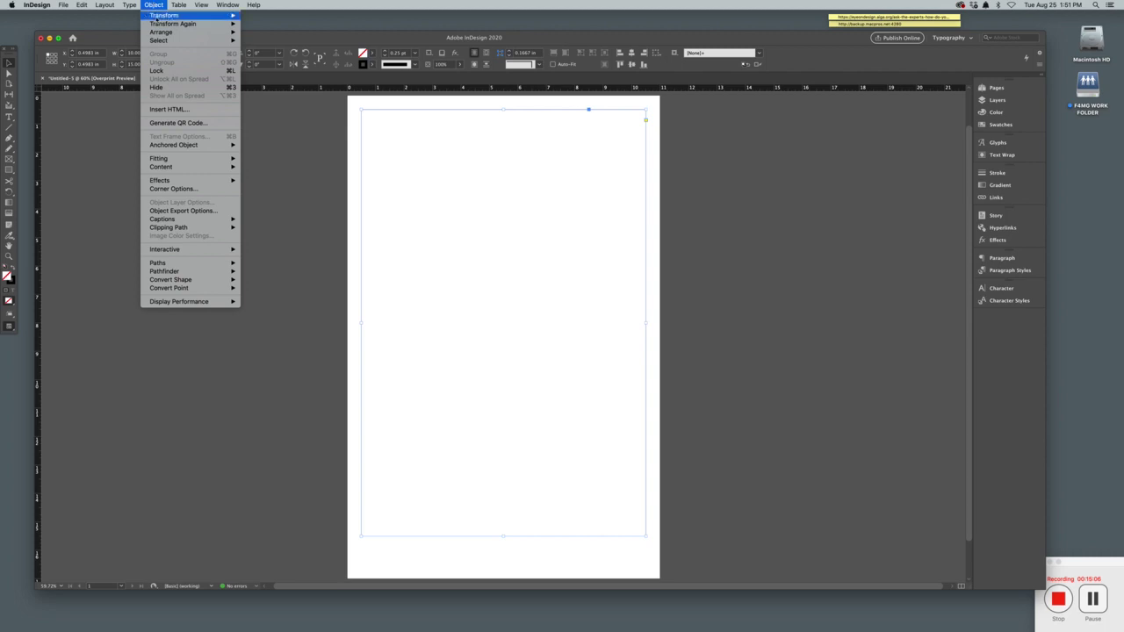
Lock the margin-sized frame, deselect it, and drag the InDesign window aside to reveal Finder.
left_click(169, 72)
key("shift+super+a")
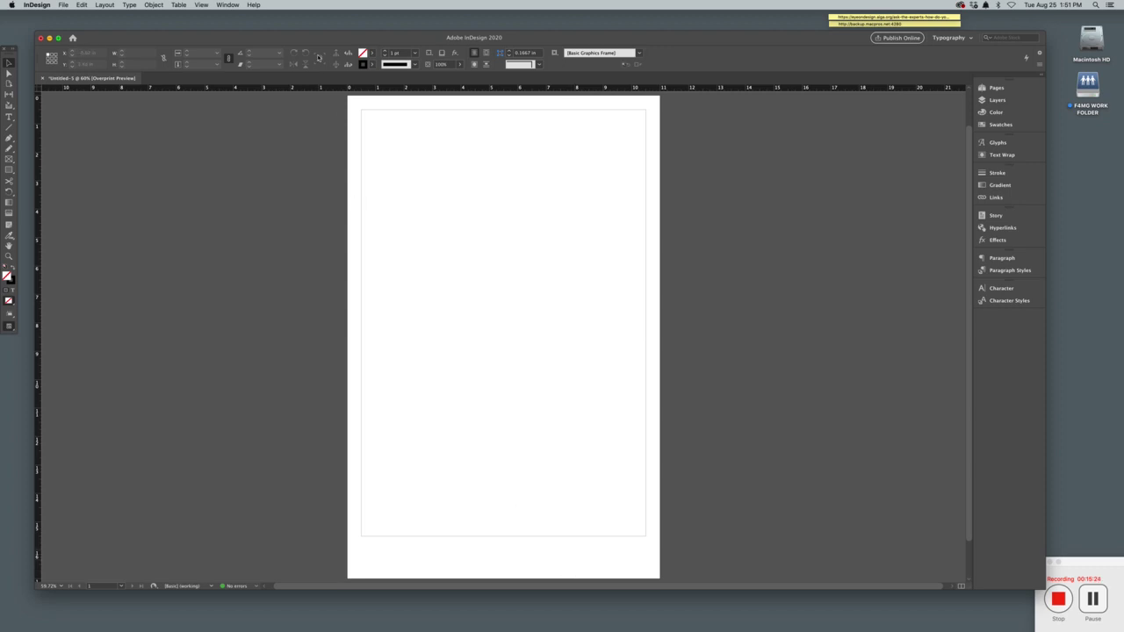
left_click_drag(309, 39, 473, 330)
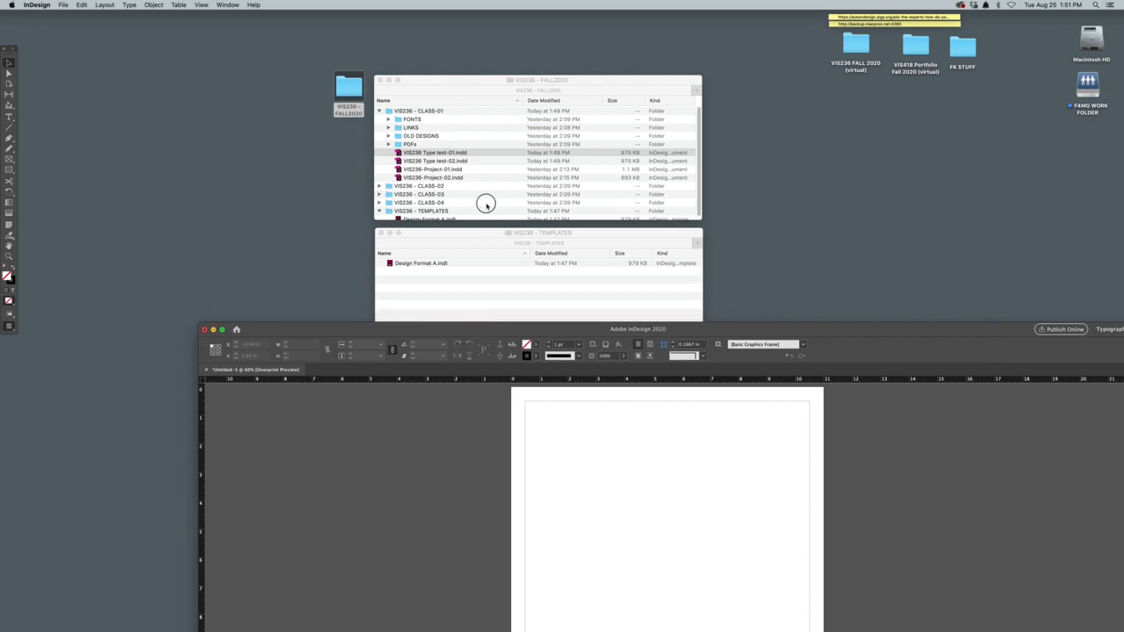
Drag VIS236 Type test-01.indd from Finder onto InDesign to open it.
left_click(440, 153)
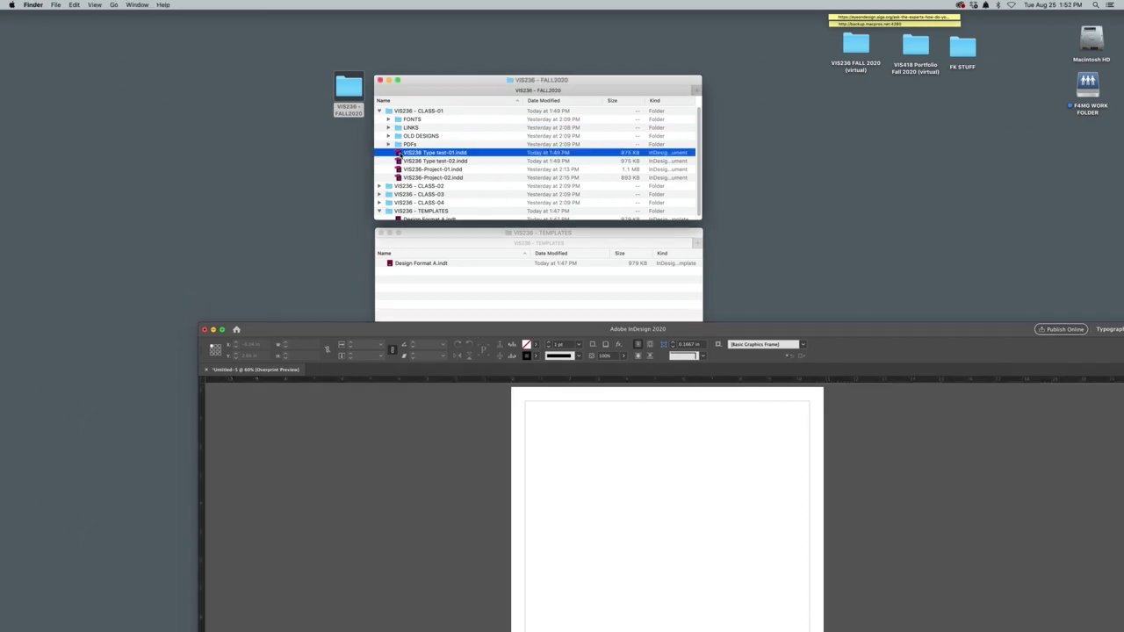
left_click_drag(397, 153, 336, 622)
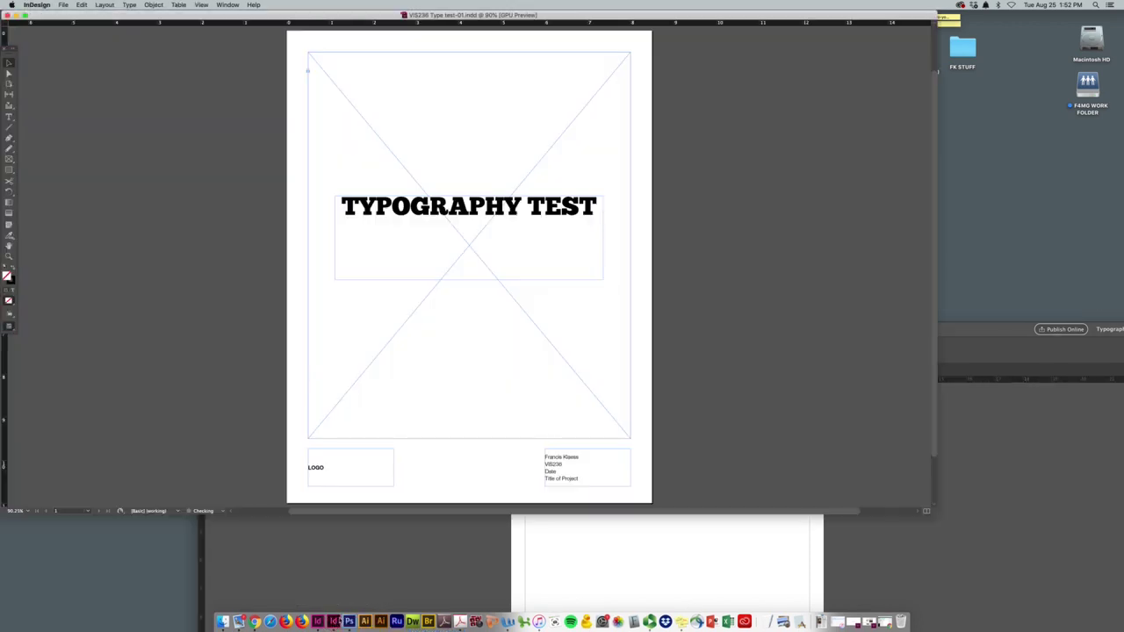
Copy the LOGO and name footer frames from VIS236 Type test-01.indd, then close that document.
left_click(317, 469)
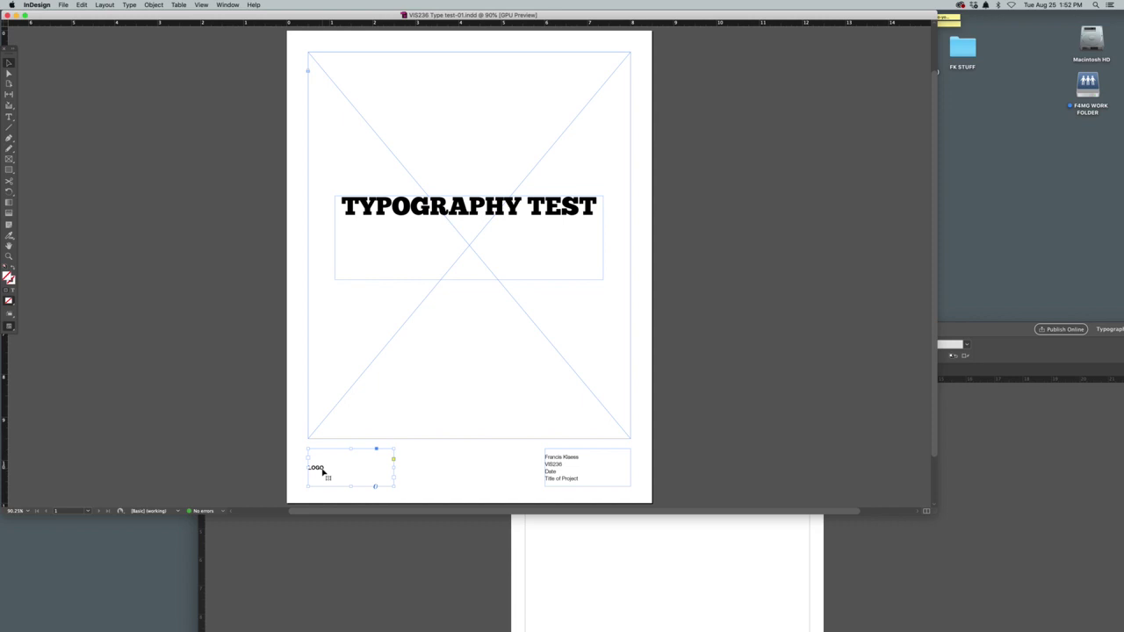
left_click(554, 479, "shift")
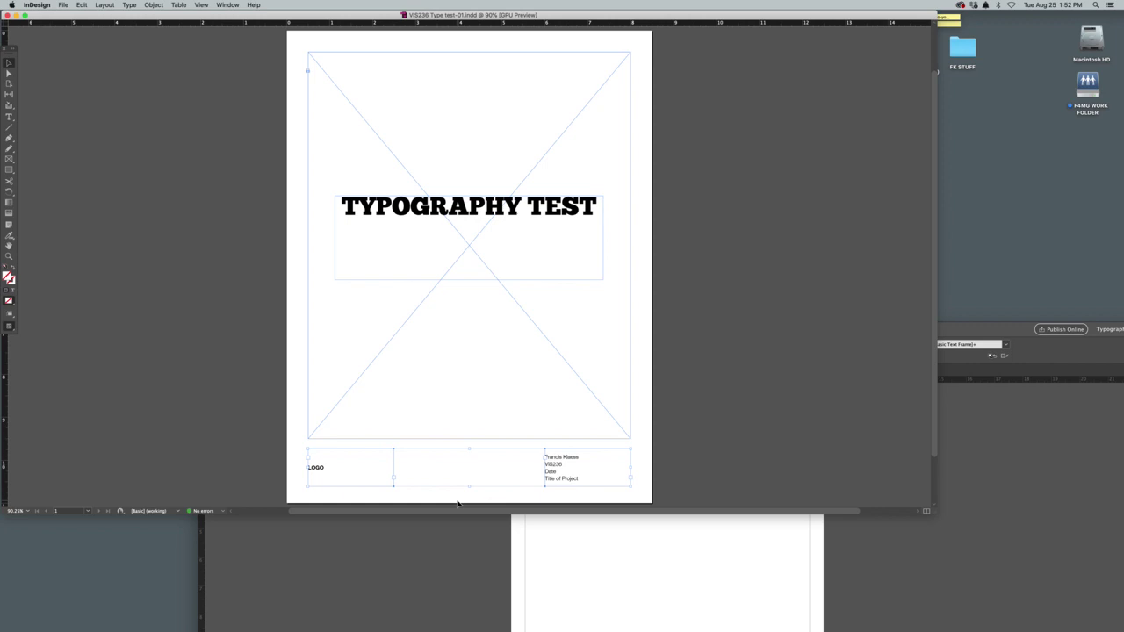
left_click(82, 5)
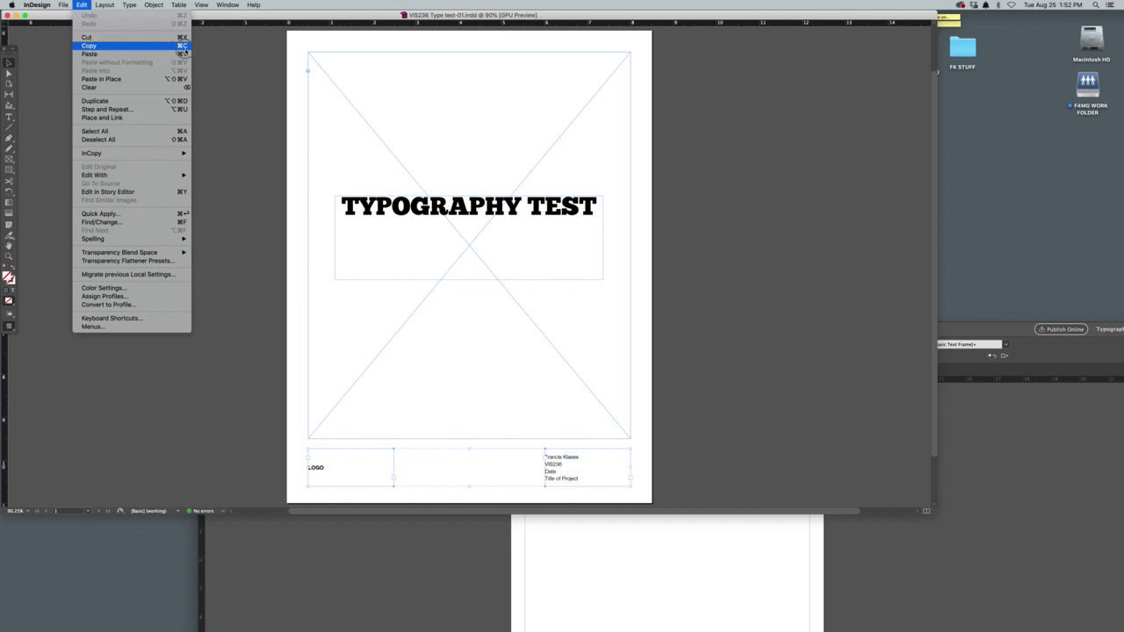
left_click(301, 269)
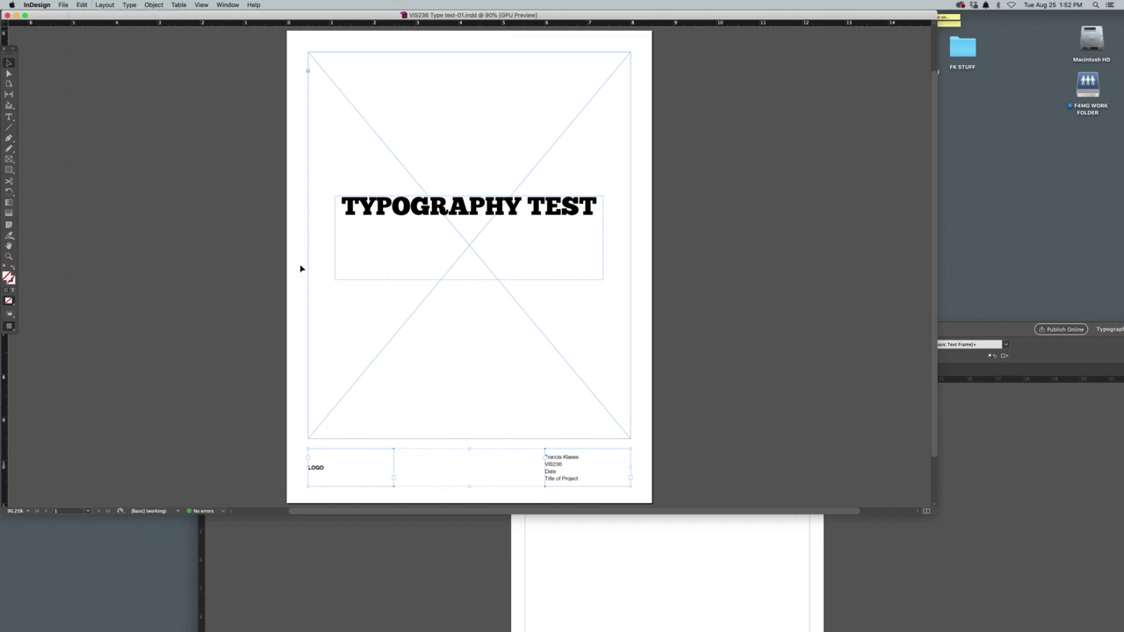
left_click(308, 281)
left_click(376, 481)
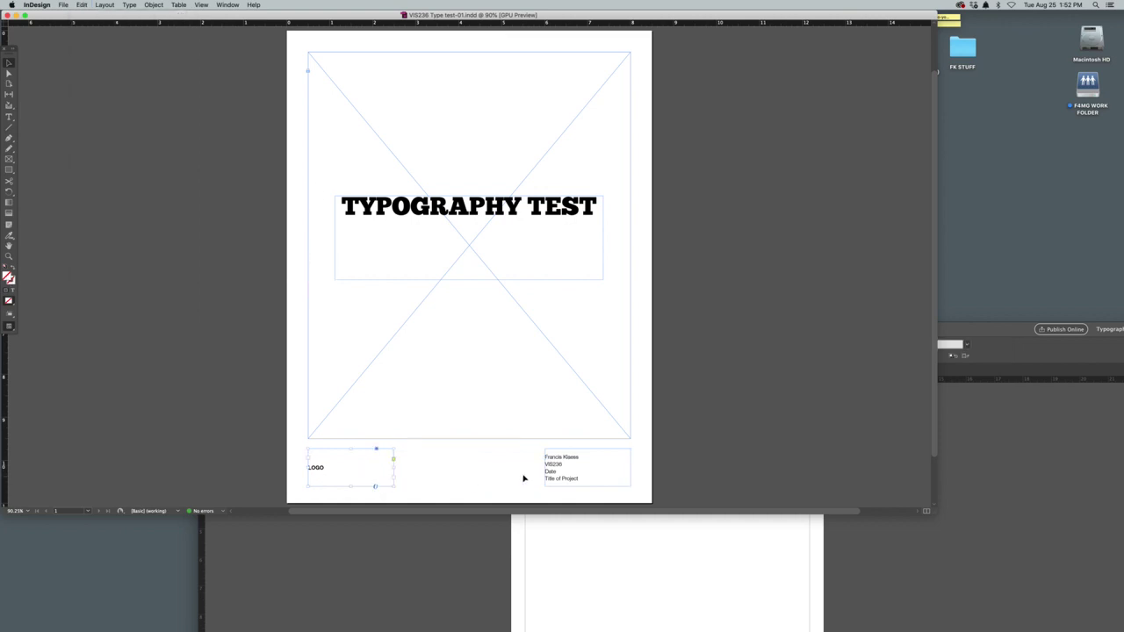
left_click(560, 473, "shift")
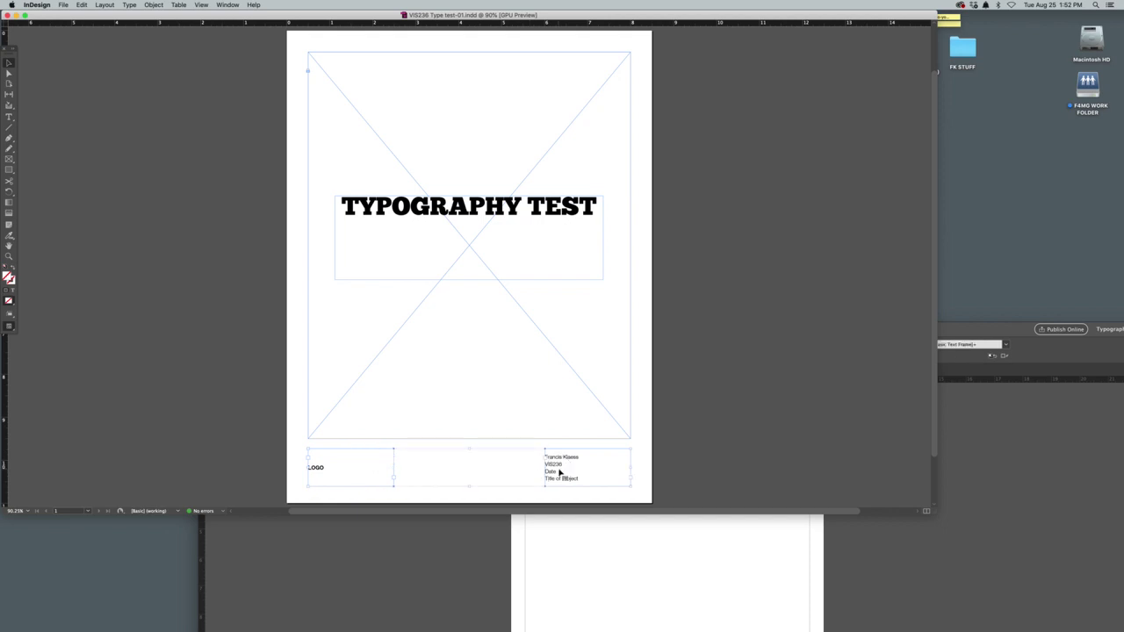
left_click(7, 15)
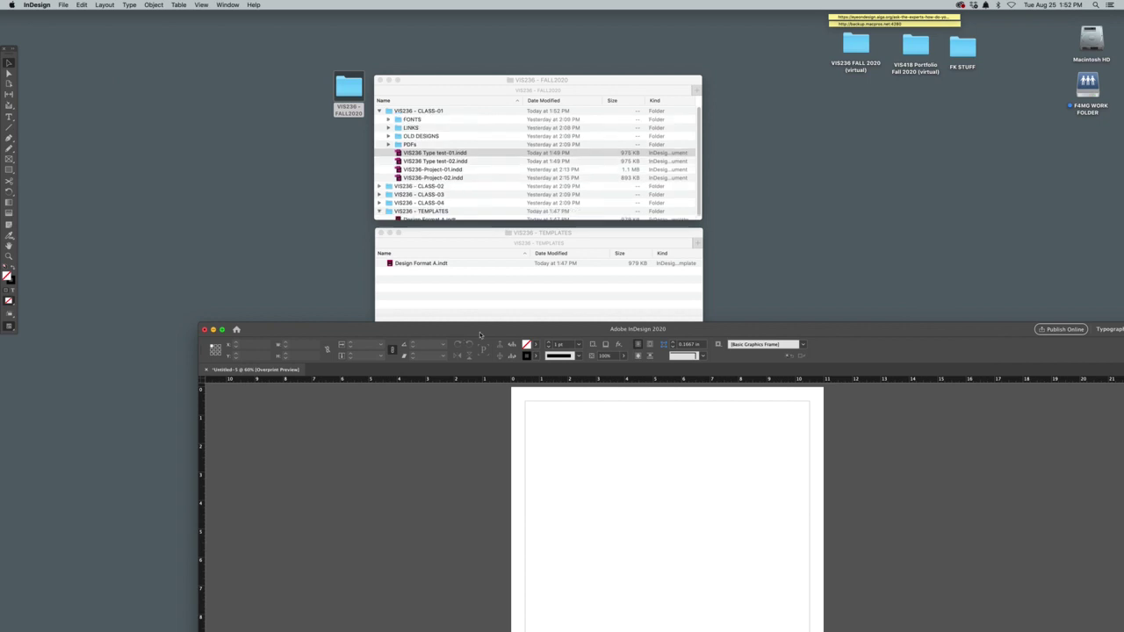
Paste the copied LOGO and name footer frames onto the Untitled-5 page.
left_click_drag(479, 335, 317, 29)
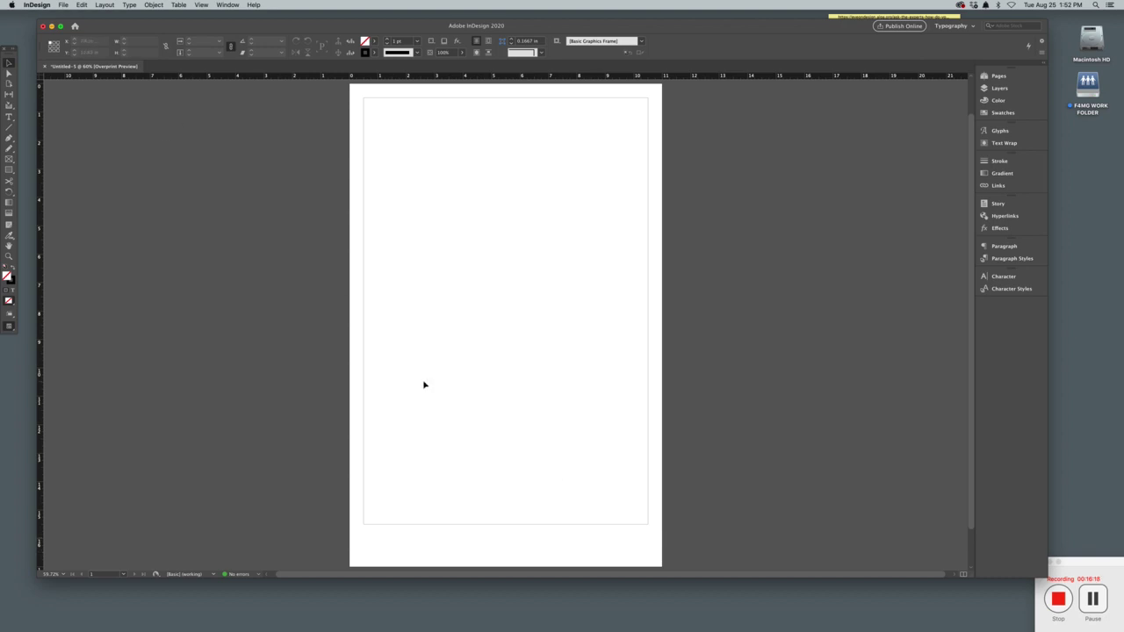
key("super+v")
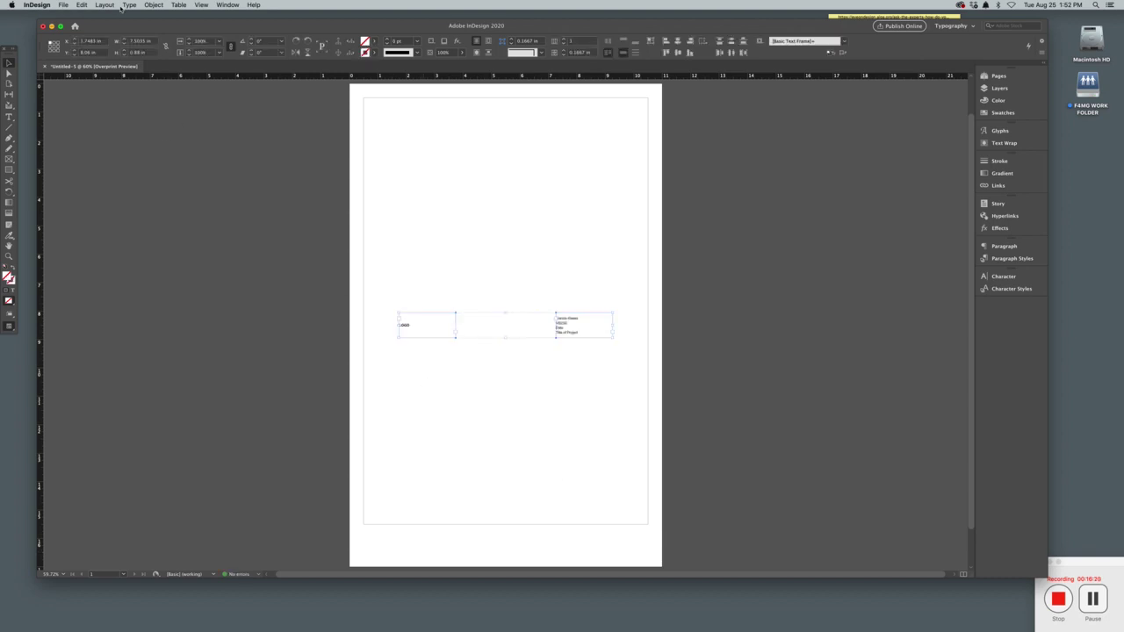
left_click(82, 5)
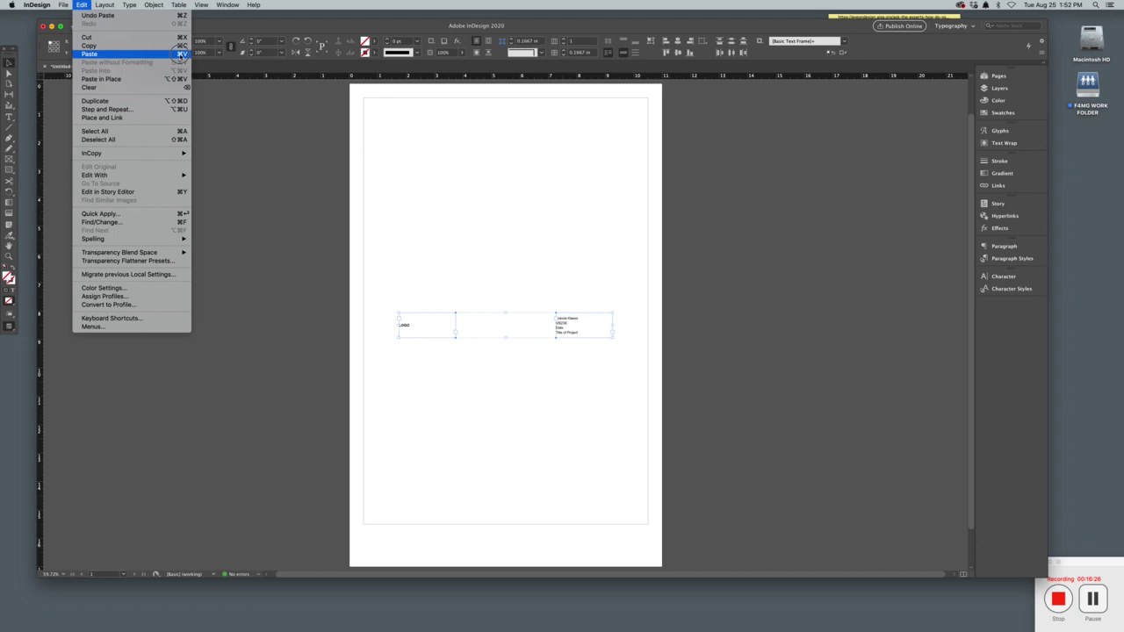
left_click(567, 474)
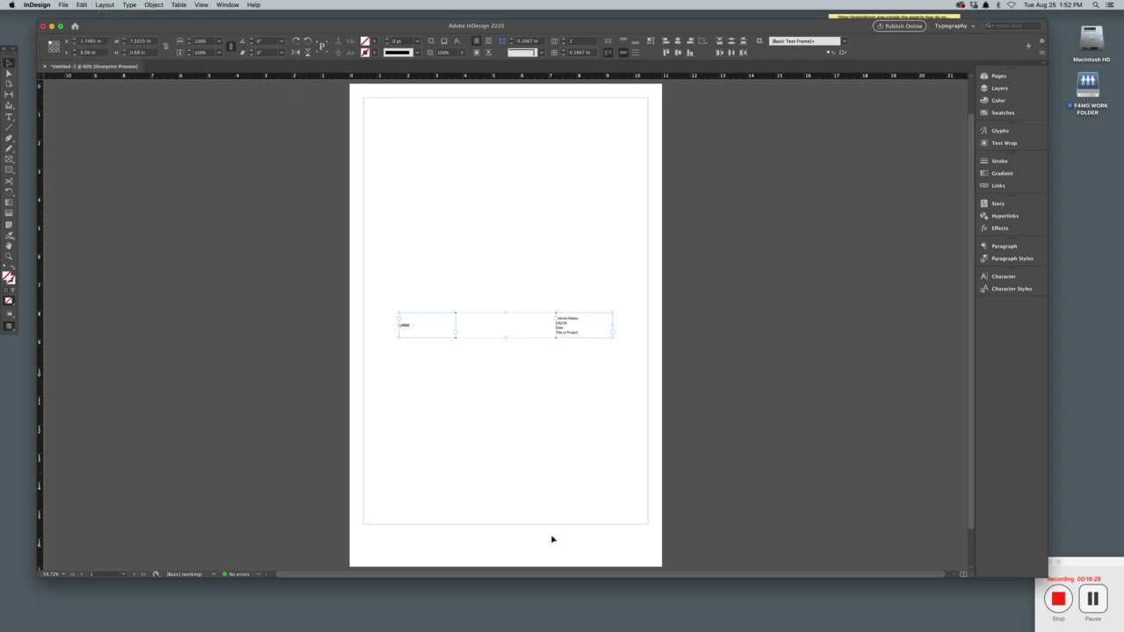
left_click(551, 539)
Place the LOGO frame bottom-left and the name frame bottom-right, stretching LOGO to the page bottom.
left_click_drag(415, 338, 379, 540)
left_click_drag(583, 331, 619, 566)
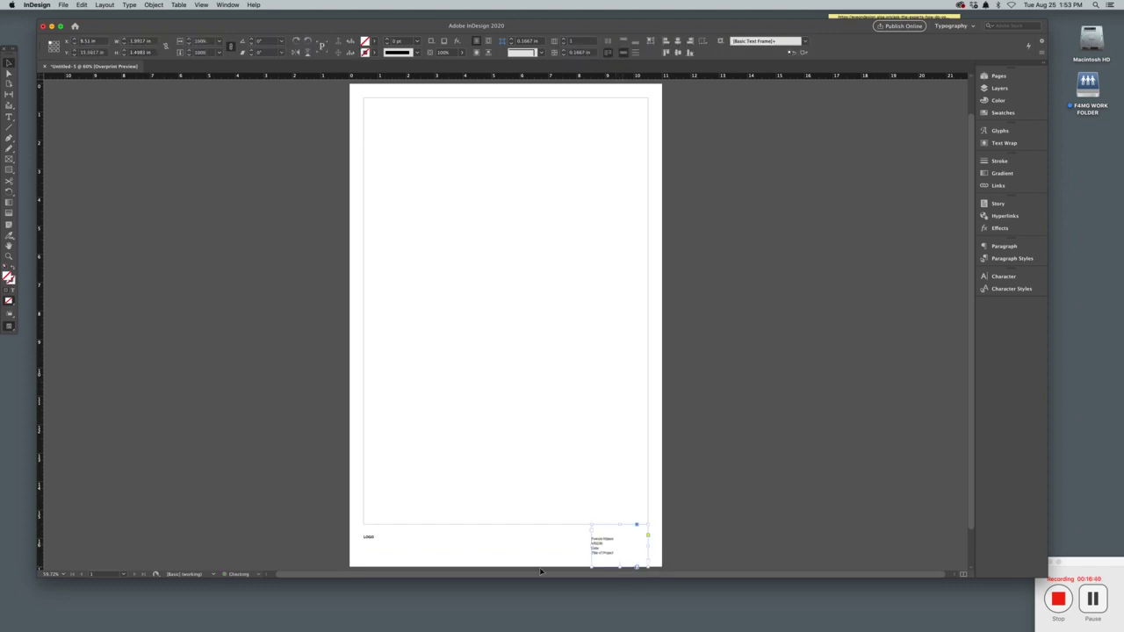
left_click(378, 542)
left_click_drag(392, 550, 397, 566)
left_click(767, 491)
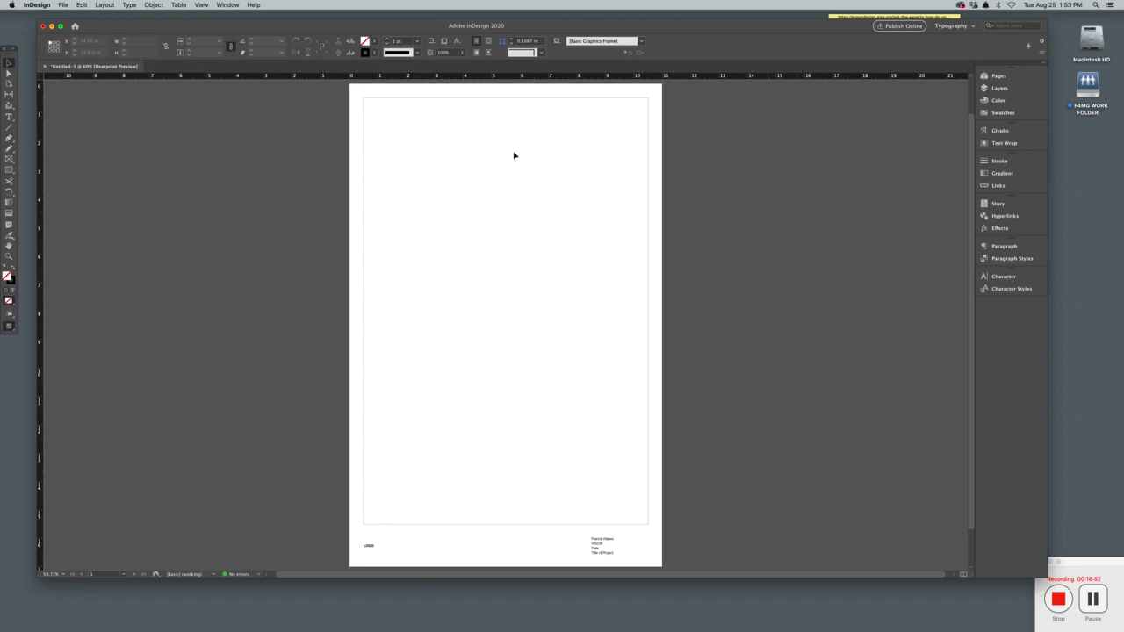
Save As an InDesign 2020 template into the VIS236 - TEMPLATES folder.
left_click(62, 5)
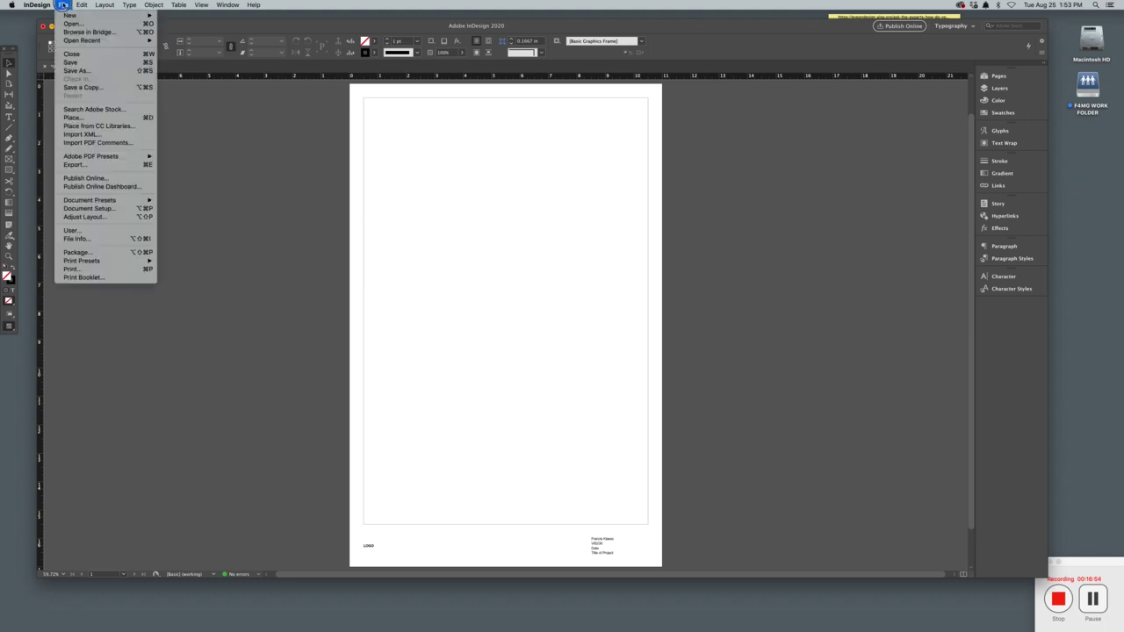
left_click(91, 71)
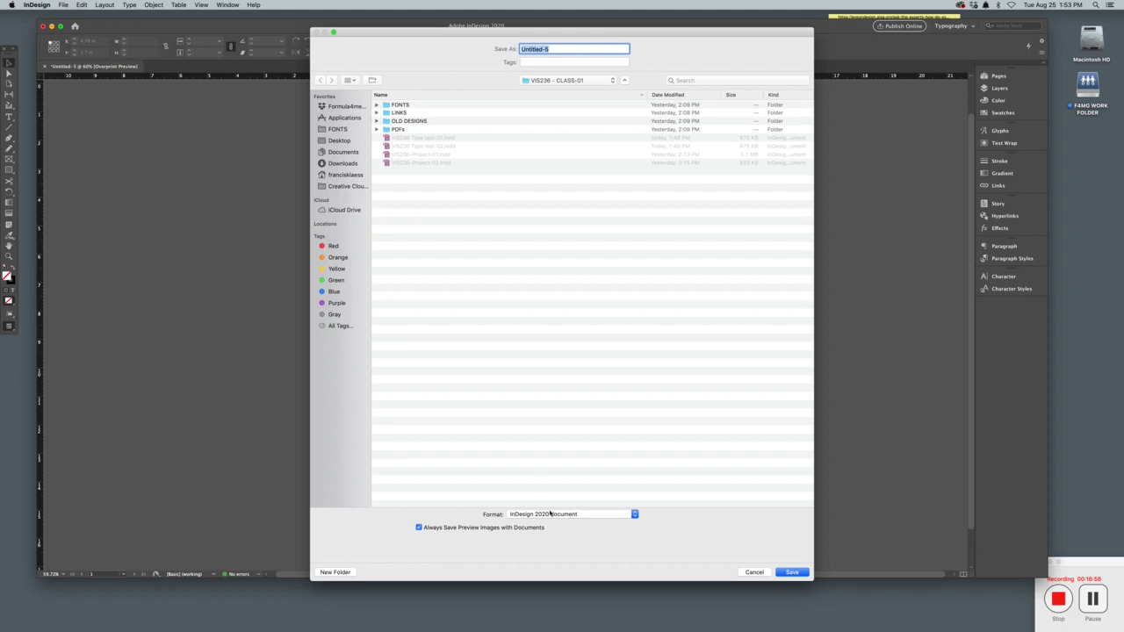
left_click(543, 80)
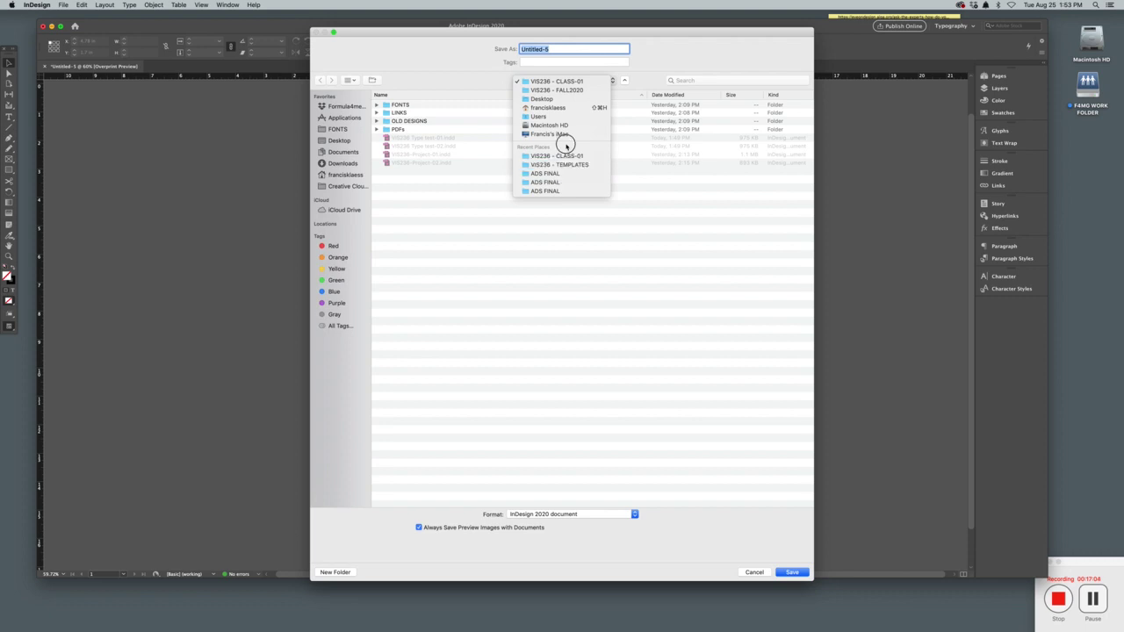
left_click(565, 90)
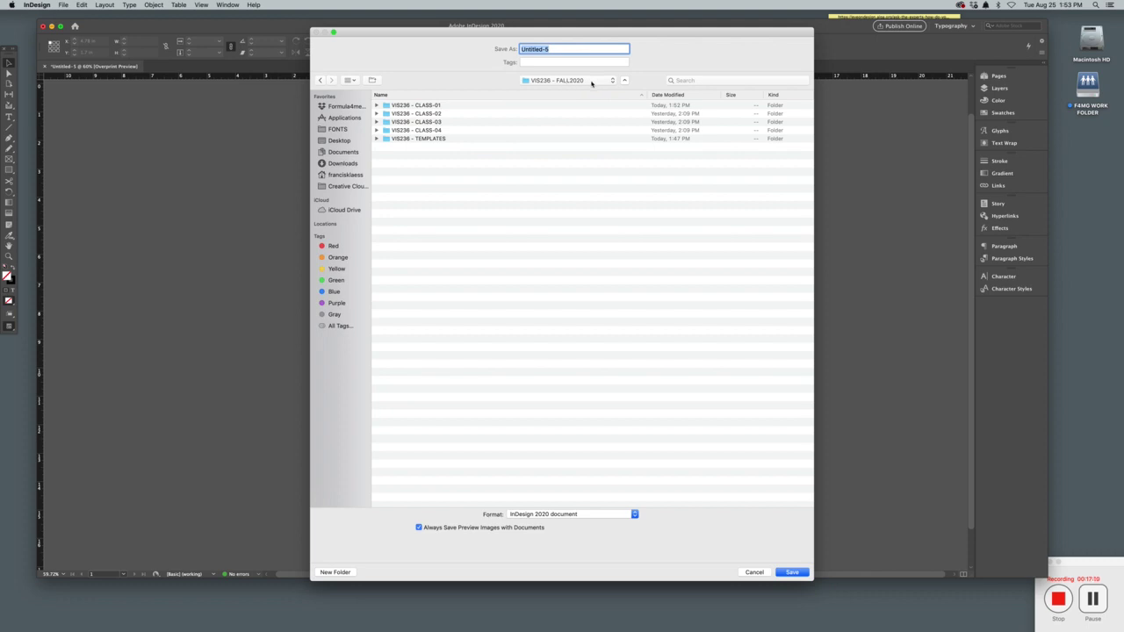
left_click(387, 142)
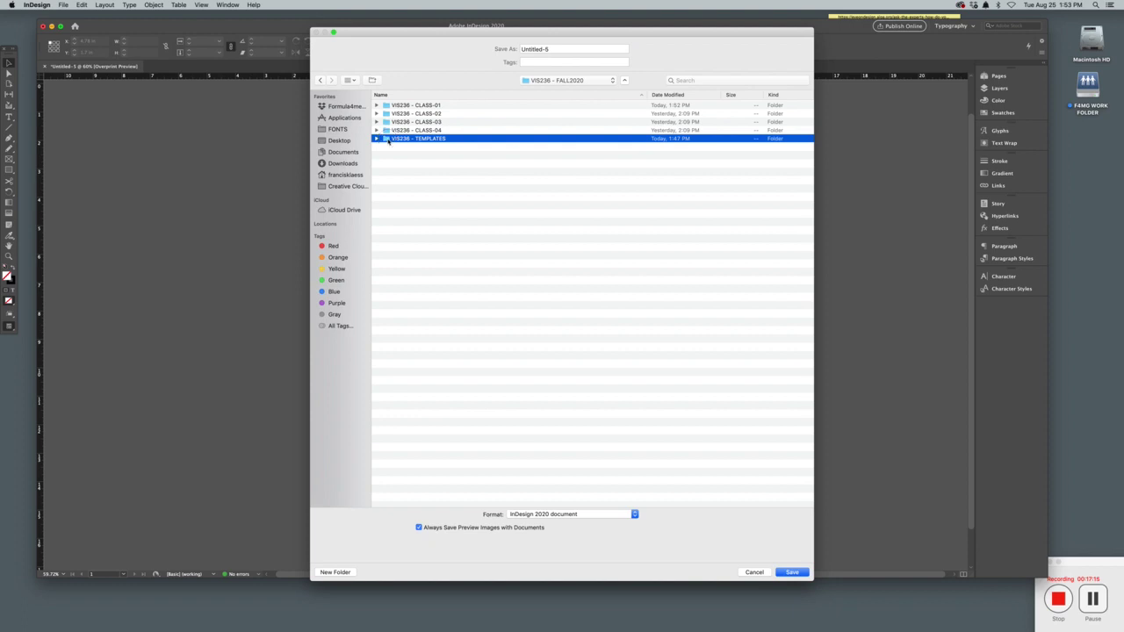
double_click(388, 141)
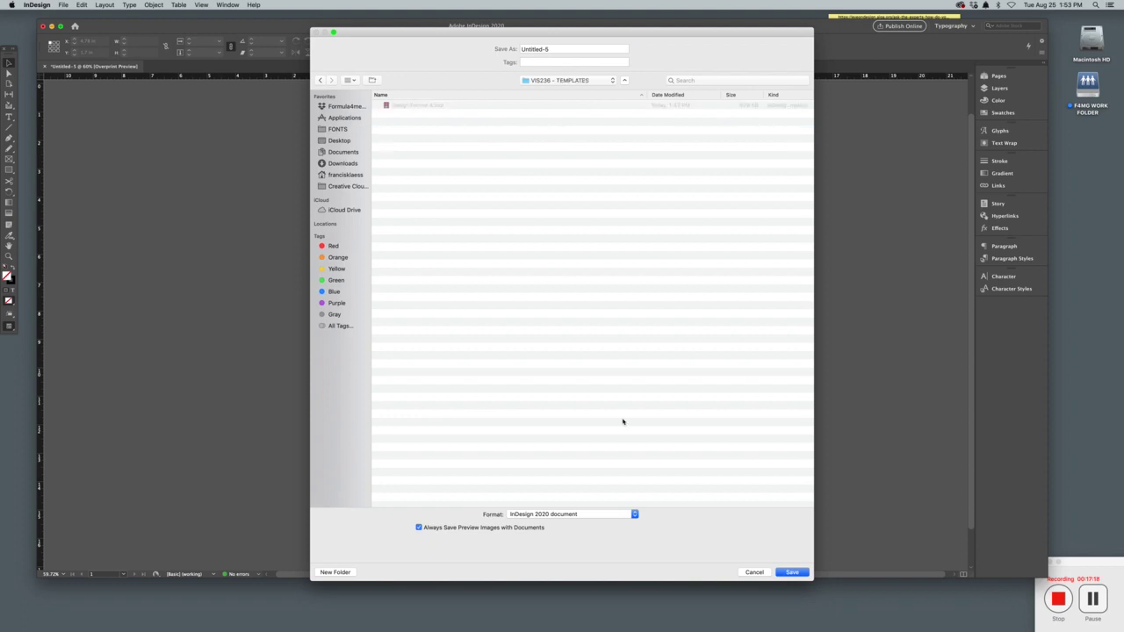
left_click(573, 515)
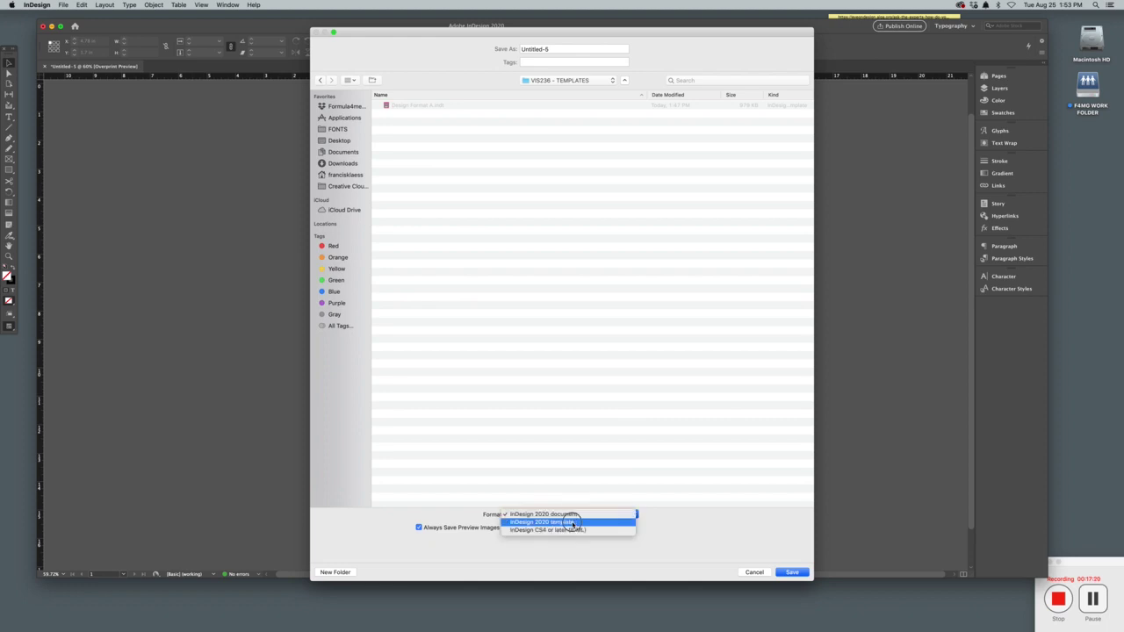
left_click(572, 523)
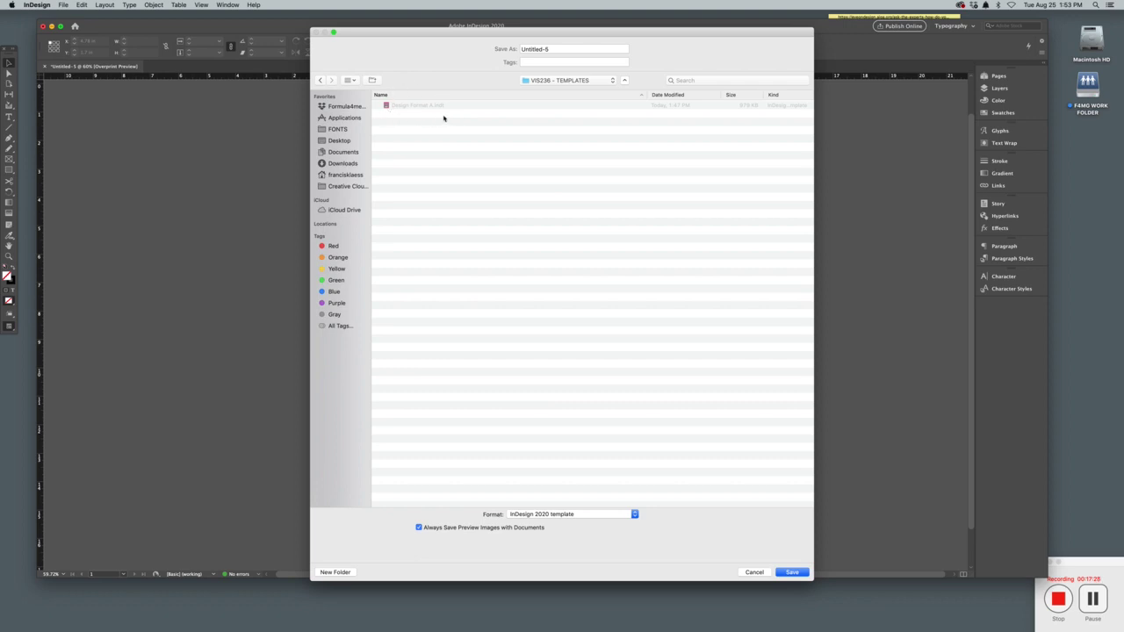
Name the template 'Design Format B', save it, and close the document.
left_click_drag(553, 49, 517, 45)
type("Des")
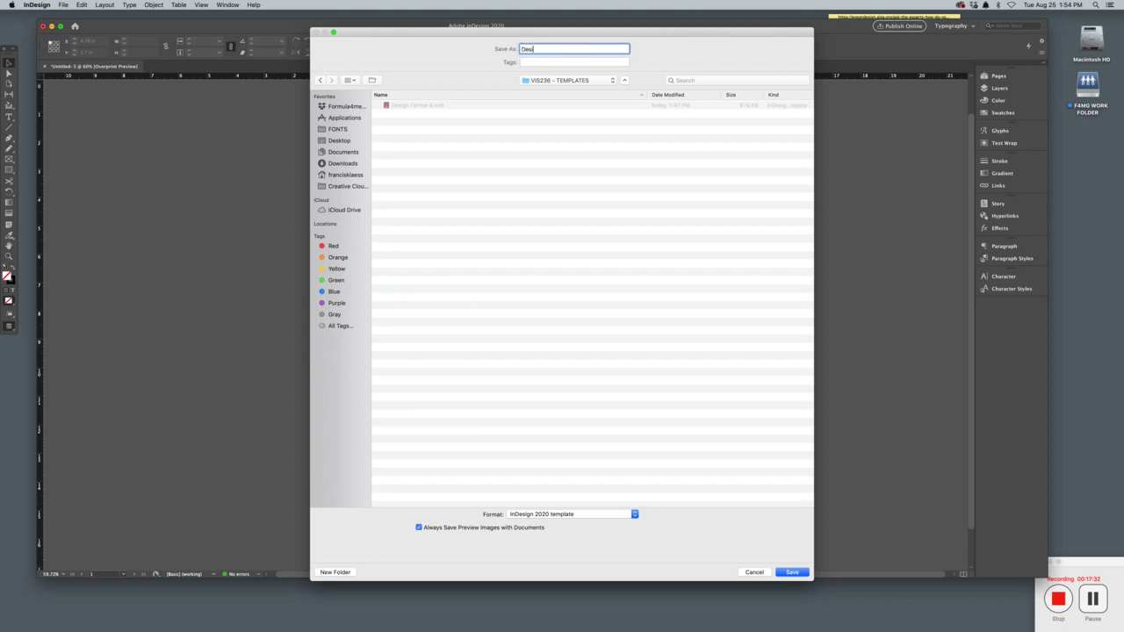
type("ign Format B")
left_click(788, 574)
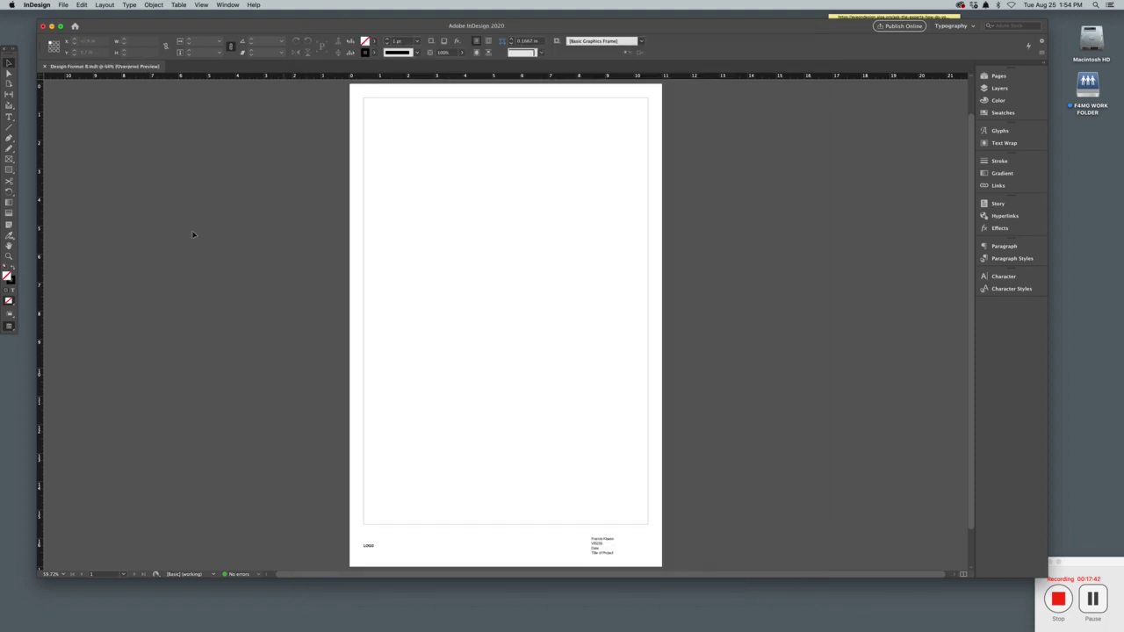
left_click(43, 26)
Collapse CLASS-01 in Finder so Design Format A.indt and Design Format B.indt show together in TEMPLATES.
left_click(467, 342)
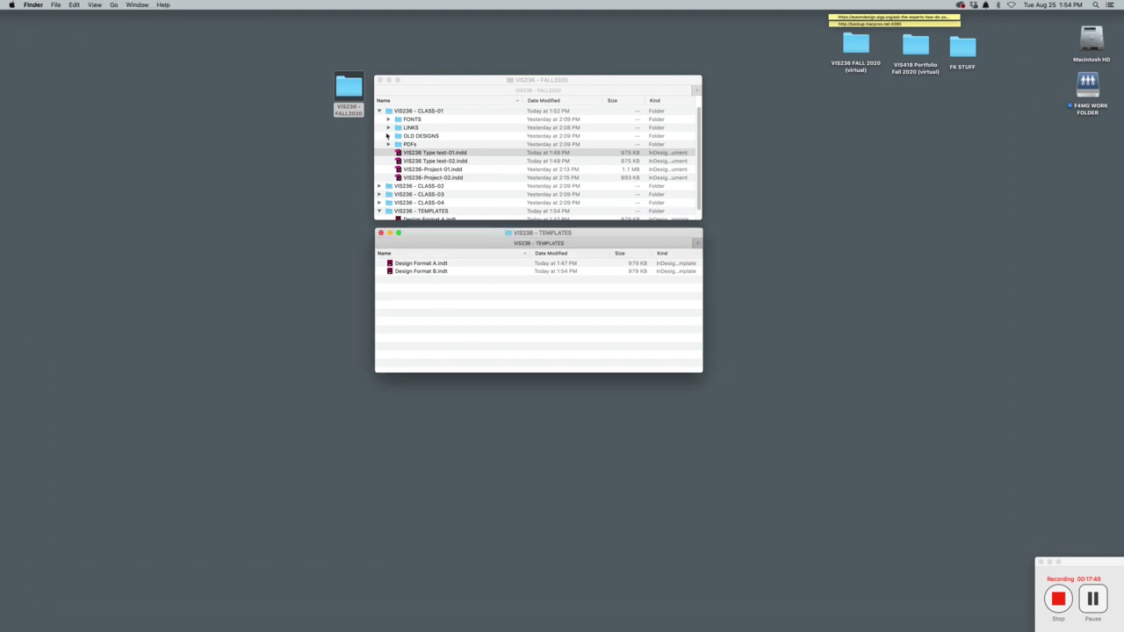
left_click(380, 112)
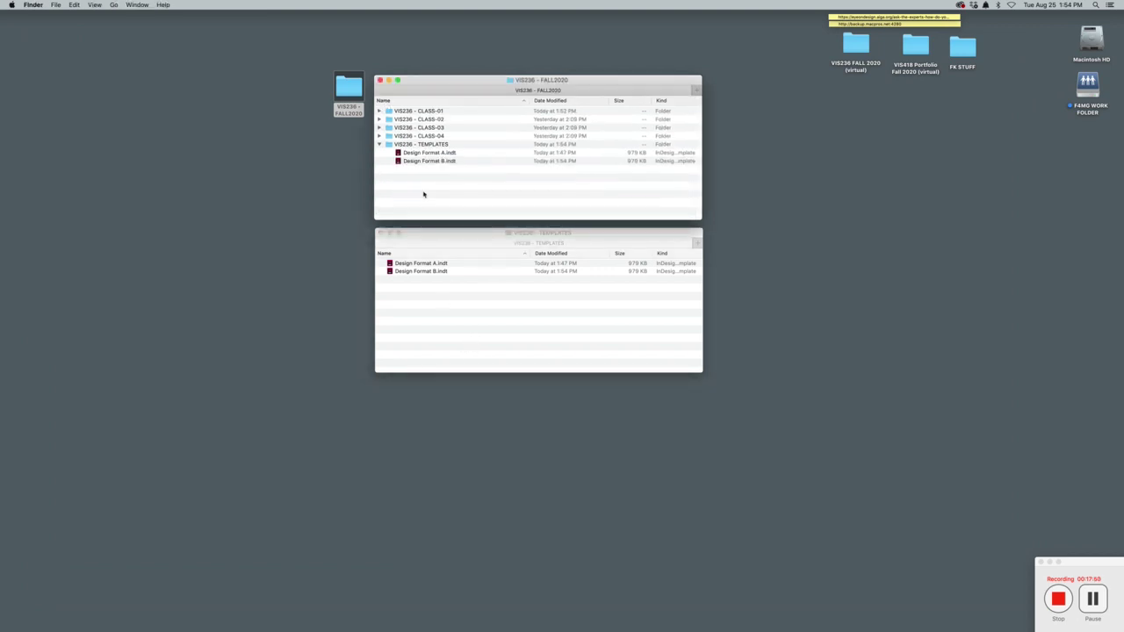
left_click(477, 332)
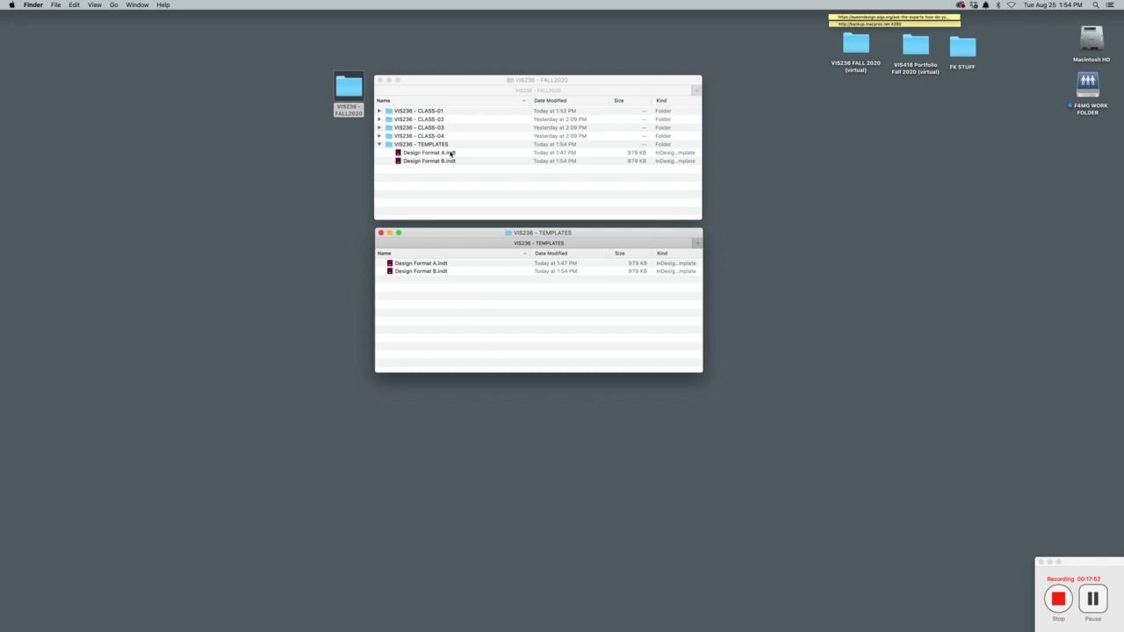